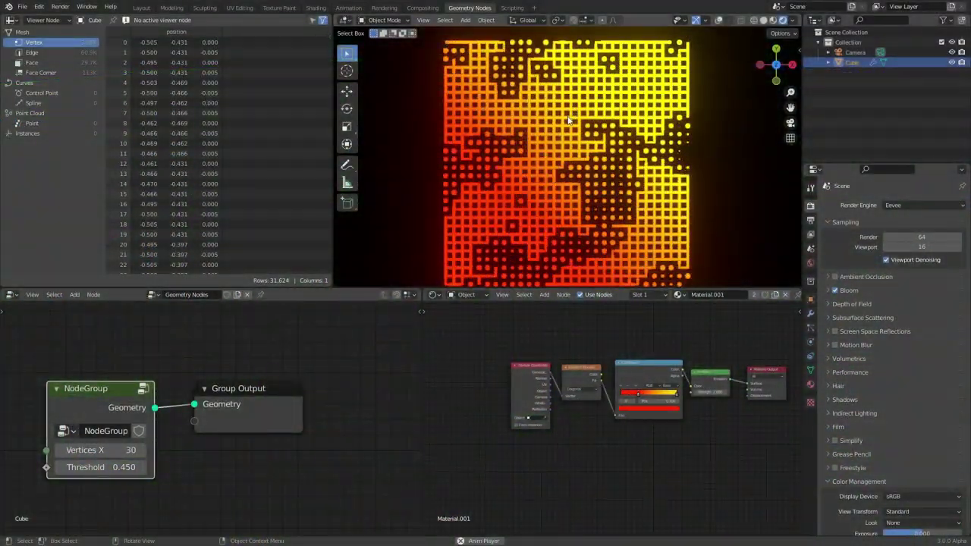
# - Set the Threshold of the finished NodeGroup to 0.500 to preview its effect on the glowing grid
pyautogui.moveTo(155, 449); pyautogui.dragTo(324, 426, button='middle')
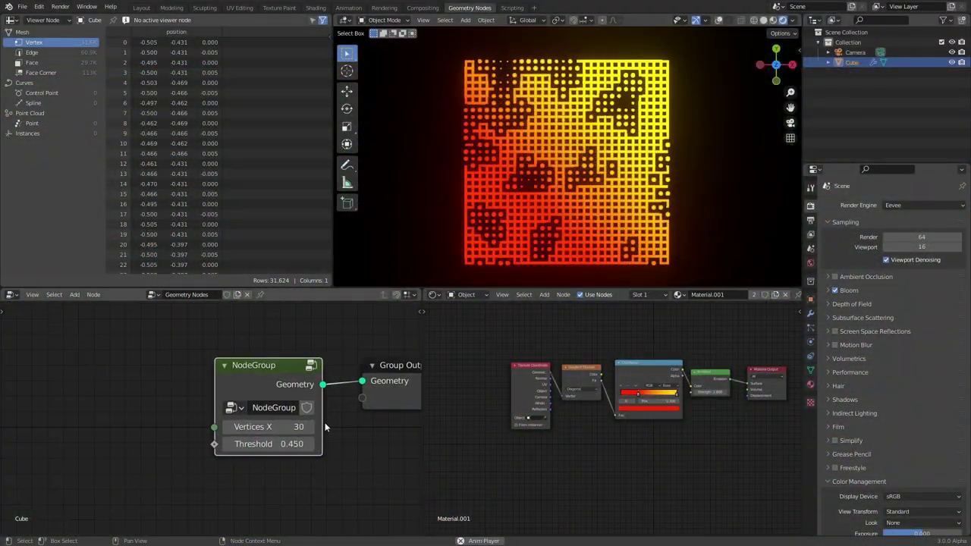
pyautogui.scroll(4, 324, 426)
pyautogui.moveTo(273, 430); pyautogui.dragTo(305, 453)
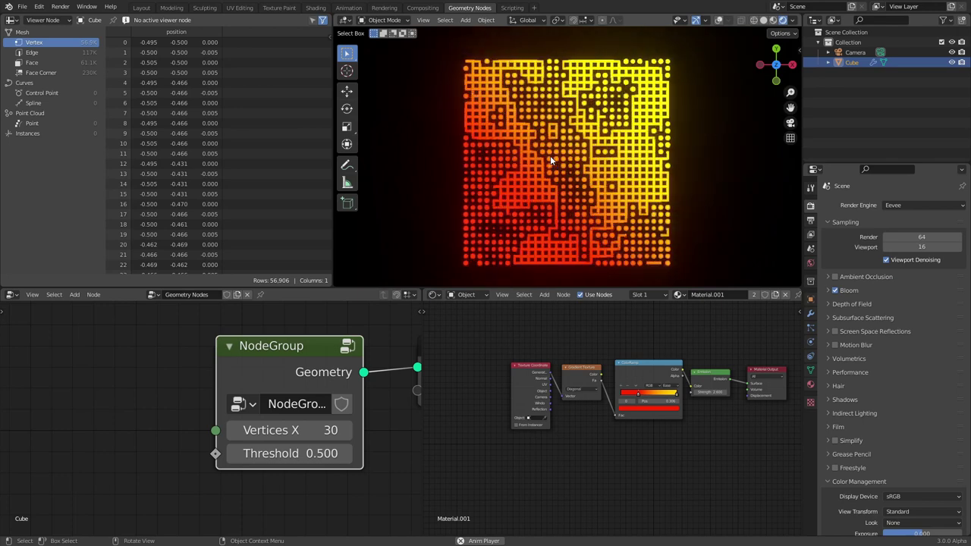
# - Start a new General file without saving the current scene
pyautogui.hotkey('ctrl', 'n')
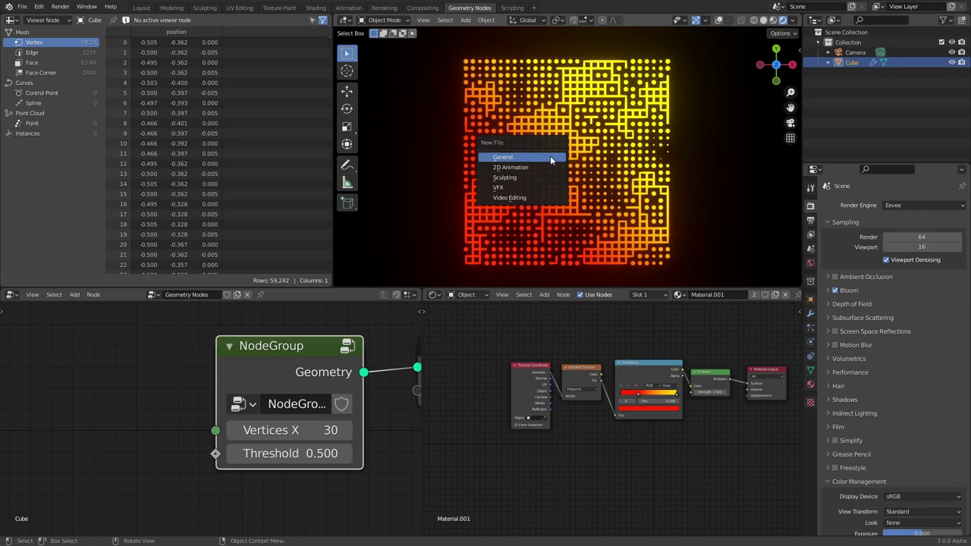
pyautogui.click(549, 157)
pyautogui.click(499, 292)
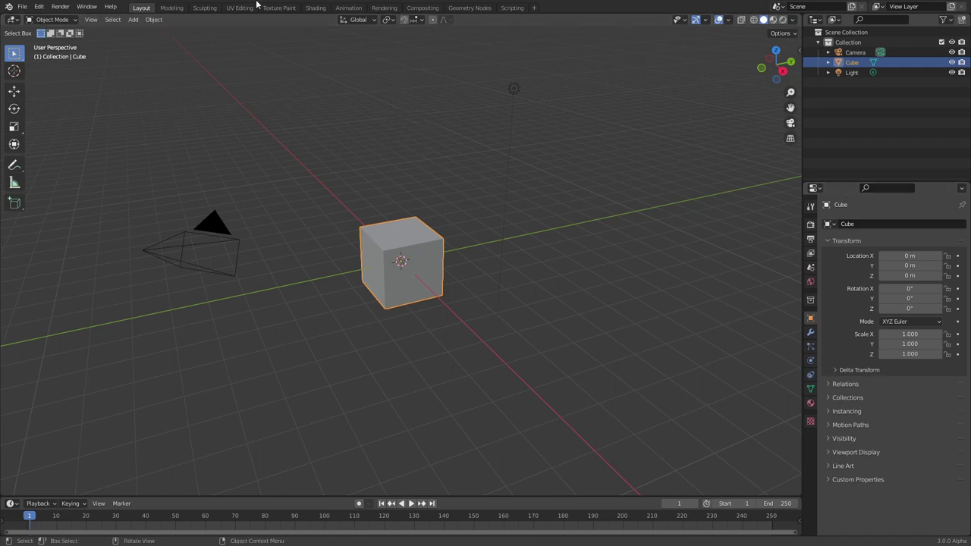
# - Create a new geometry node tree for the cube in the Geometry Nodes workspace and delete its Group Input node
pyautogui.click(469, 8)
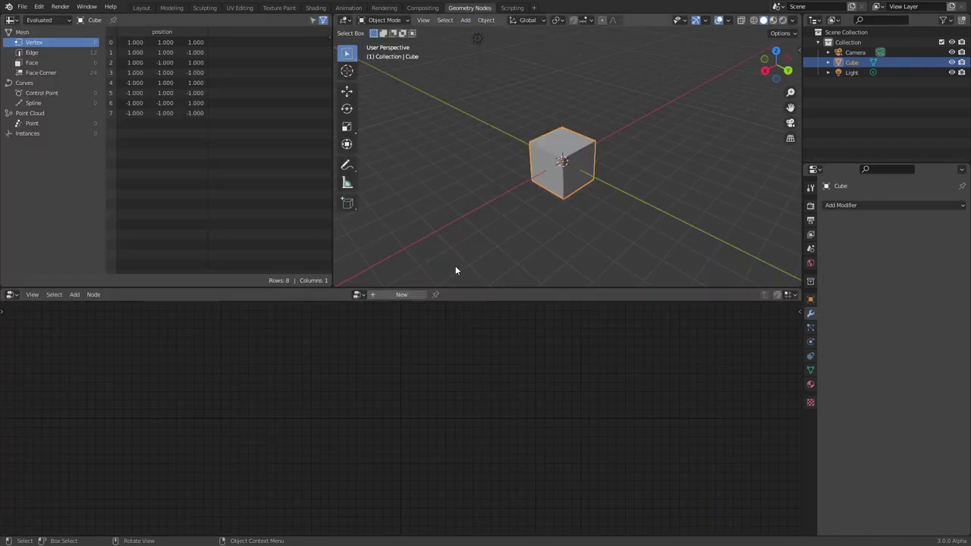
pyautogui.click(411, 295)
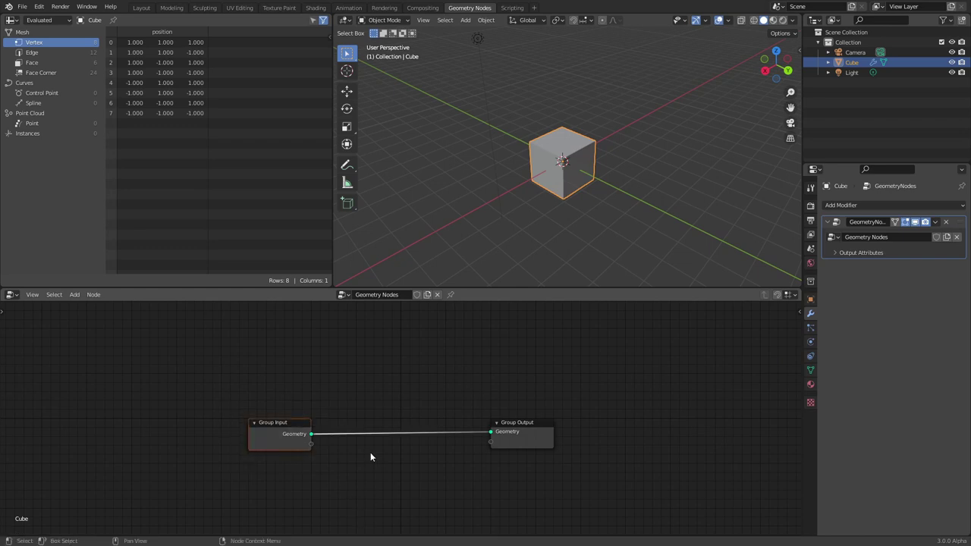
pyautogui.press('x')
# - Add a Grid node and connect its Geometry output to the Group Output
pyautogui.hotkey('shift', 'a')
pyautogui.write('gr')
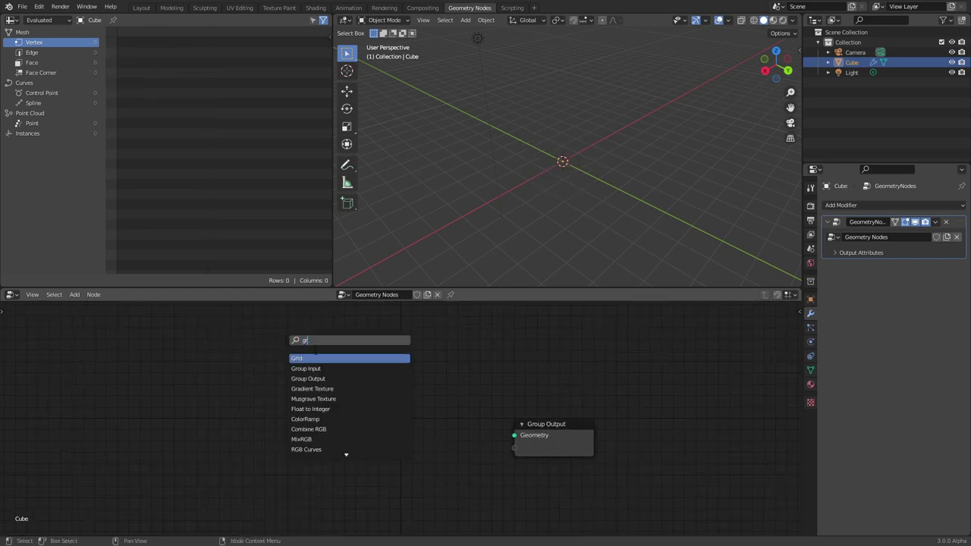
pyautogui.press('Return')
pyautogui.click(283, 407)
pyautogui.moveTo(322, 407); pyautogui.dragTo(515, 434)
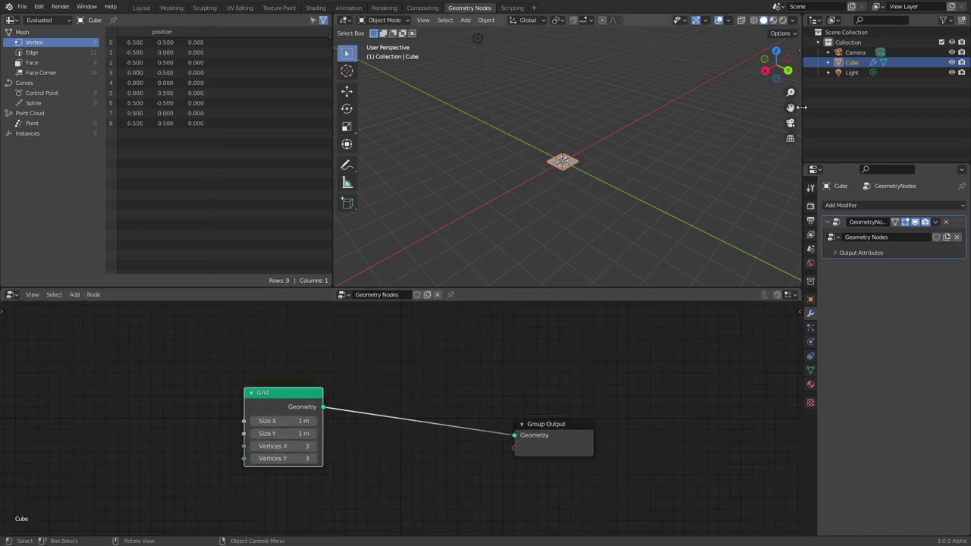
# - Show the grid from the top, filling the viewport, with wireframe shading
pyautogui.click(777, 50)
pyautogui.scroll(5, 587, 162)
pyautogui.scroll(2, 586, 163)
pyautogui.keyDown('shift'); pyautogui.moveTo(631, 148); pyautogui.dragTo(577, 138, button='middle'); pyautogui.keyUp('shift')
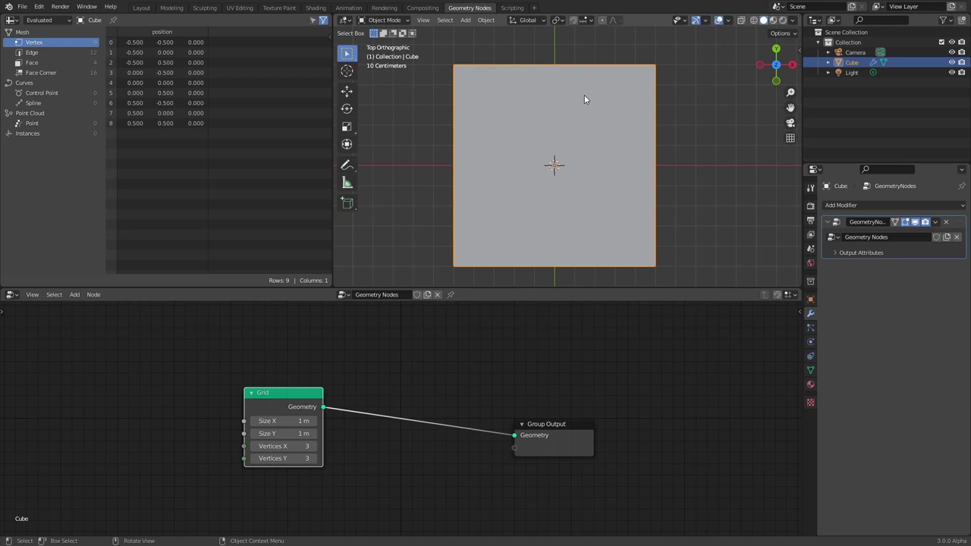
pyautogui.click(753, 21)
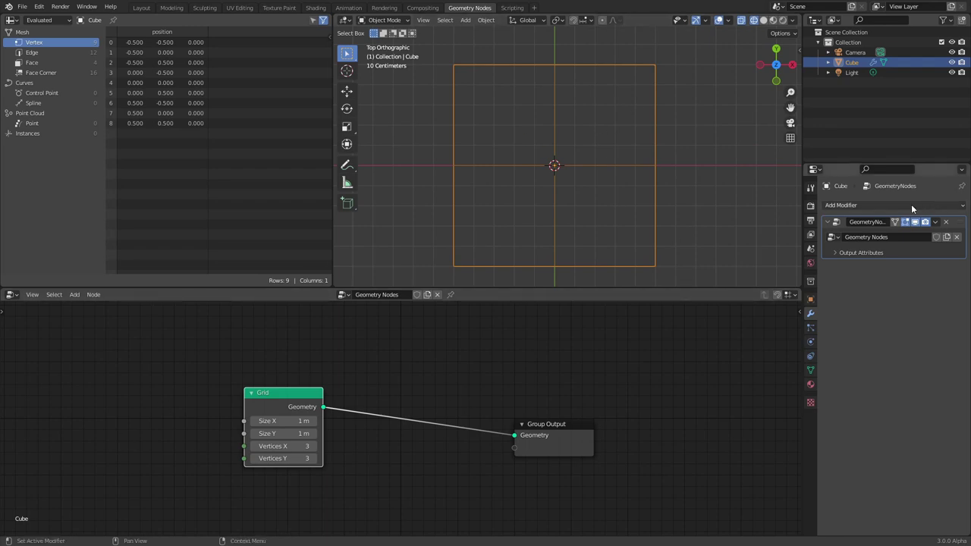
# - Set both Vertices X and Vertices Y of the Grid node to 23
pyautogui.moveTo(300, 386); pyautogui.dragTo(216, 375)
pyautogui.moveTo(213, 437); pyautogui.dragTo(296, 445)
pyautogui.moveTo(214, 437); pyautogui.dragTo(359, 452, button='middle')
# - Add a Value node and place it beside the Grid node's vertex inputs
pyautogui.hotkey('shift', 'a')
pyautogui.click(153, 339)
pyautogui.write('va')
pyautogui.click(182, 356)
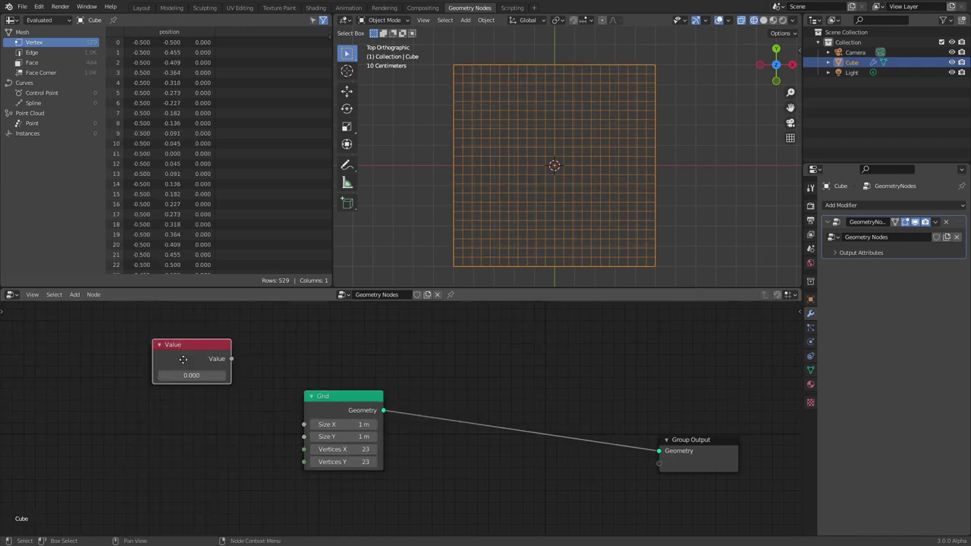
pyautogui.click(167, 425)
# - Drive the Grid's Vertices X and Vertices Y from the Value node and set that value to 16.220
pyautogui.moveTo(365, 449); pyautogui.dragTo(462, 449)
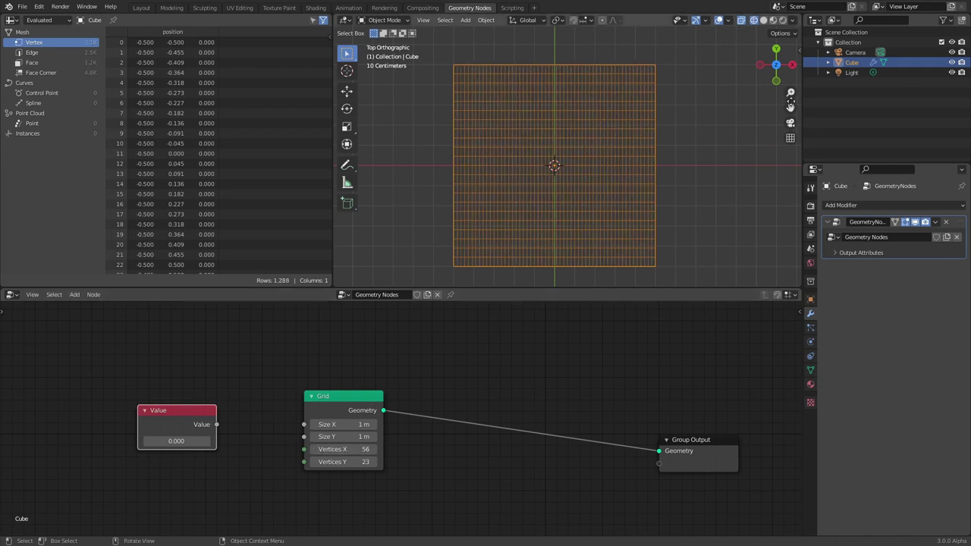
pyautogui.moveTo(217, 424); pyautogui.dragTo(304, 449)
pyautogui.moveTo(219, 429); pyautogui.dragTo(304, 463)
pyautogui.moveTo(176, 440); pyautogui.dragTo(275, 441)
pyautogui.moveTo(378, 399); pyautogui.dragTo(328, 395)
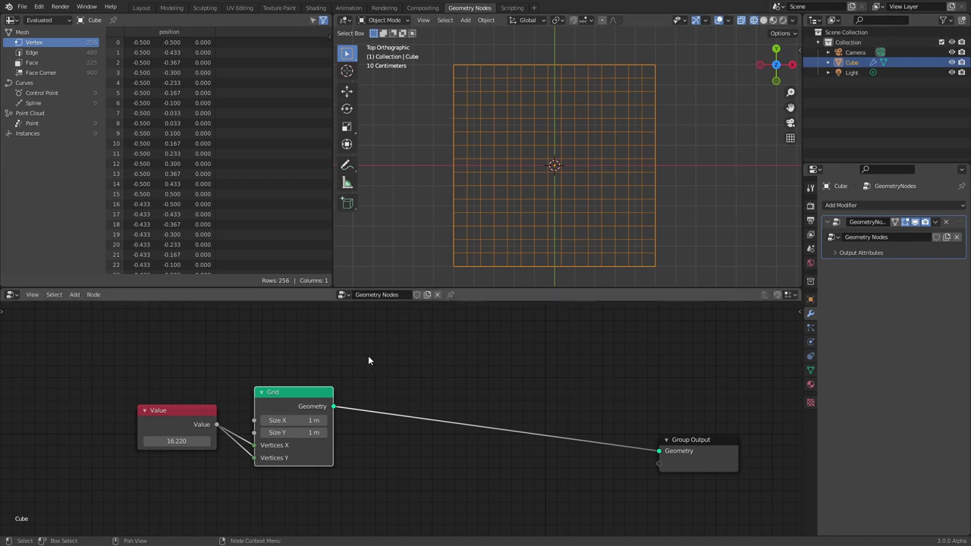
# - Insert a Separate Geometry node between the Grid and the Group Output, passing on its Selection output
pyautogui.hotkey('shift', 'a')
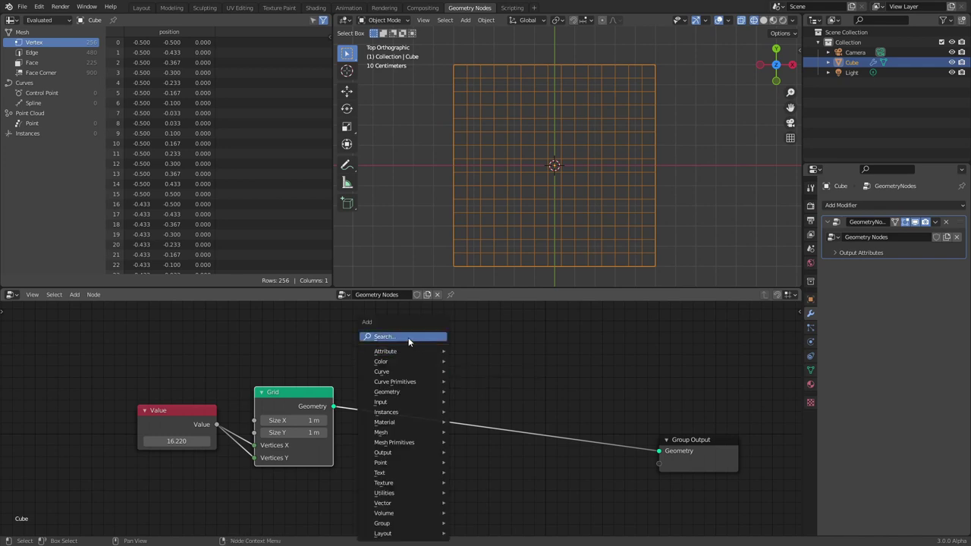
pyautogui.click(409, 342)
pyautogui.write('sepa')
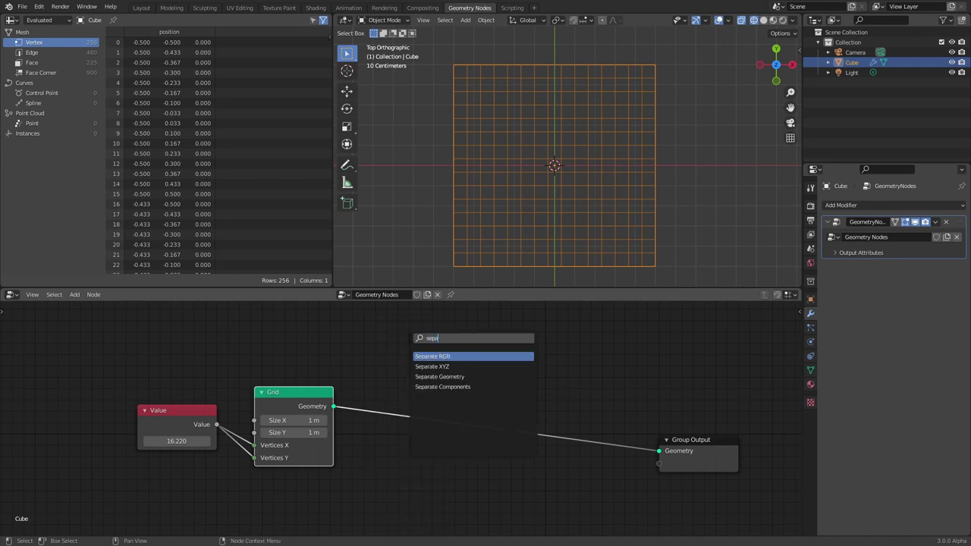
pyautogui.click(450, 376)
pyautogui.click(421, 415)
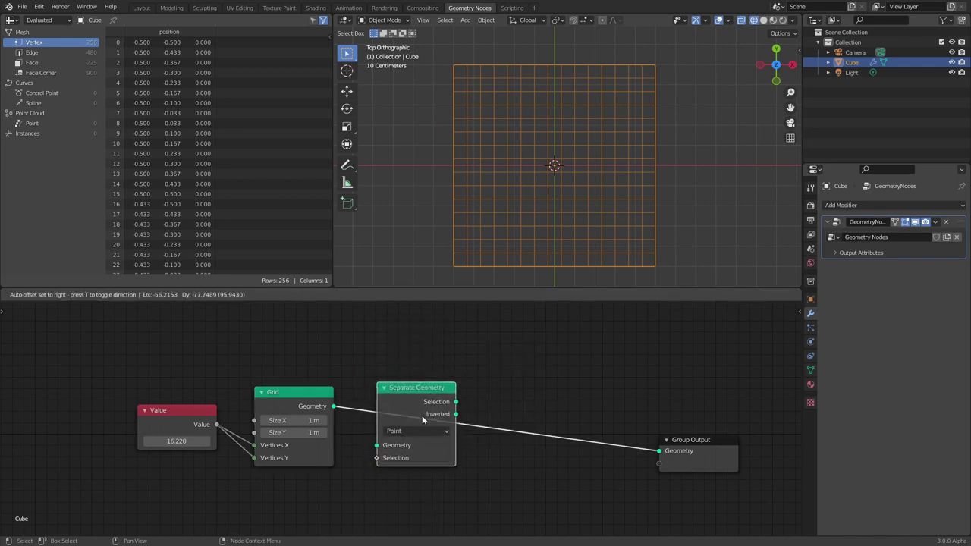
pyautogui.moveTo(379, 459); pyautogui.dragTo(300, 516)
pyautogui.moveTo(454, 403); pyautogui.dragTo(543, 468)
# - Add a Noise Texture node below the Value node and connect its Fac to Separate Geometry's Selection input
pyautogui.moveTo(371, 422); pyautogui.dragTo(428, 373, button='middle')
pyautogui.hotkey('shift', 'a')
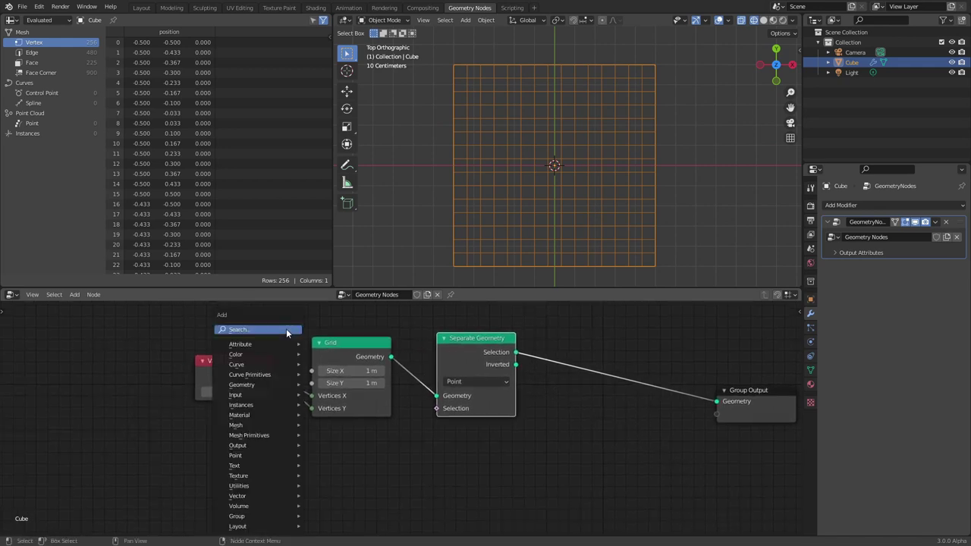
pyautogui.write('no')
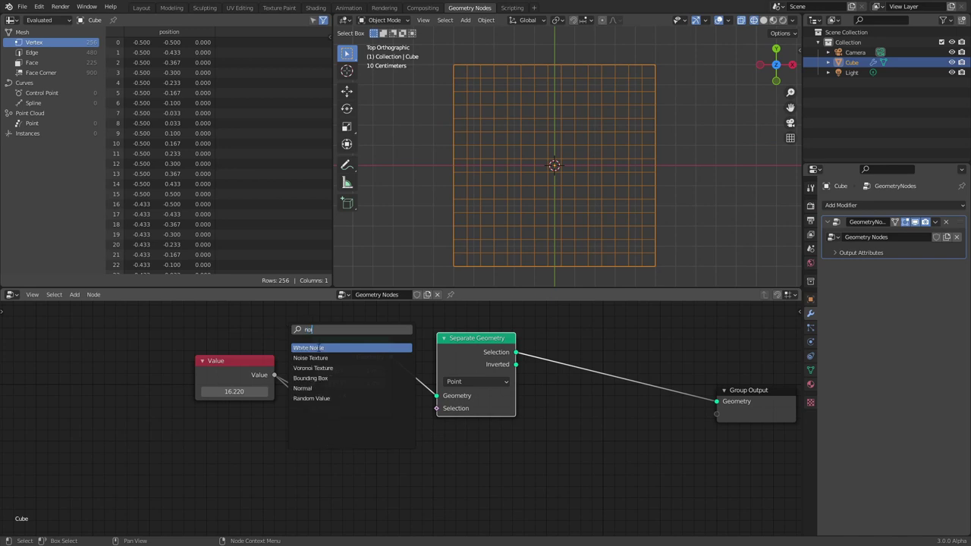
pyautogui.click(312, 357)
pyautogui.click(235, 431)
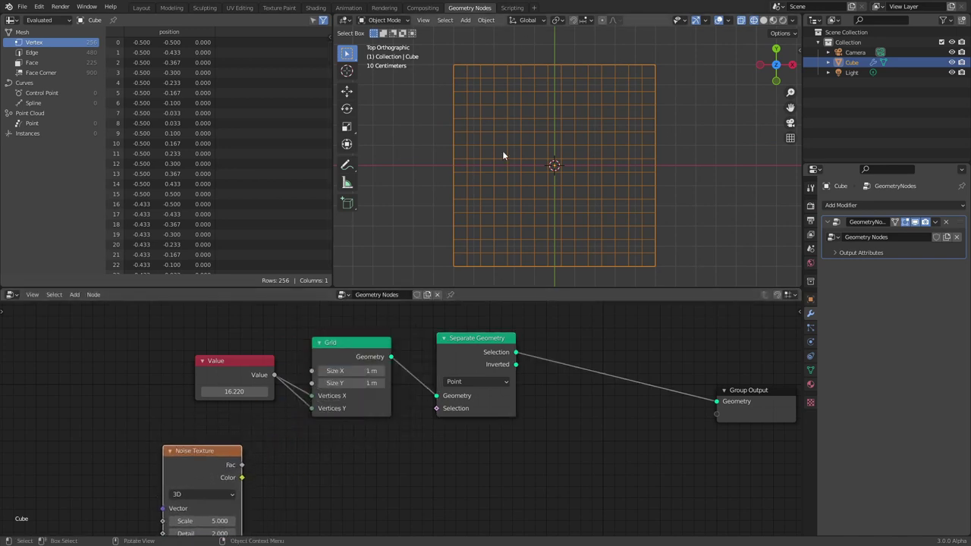
pyautogui.moveTo(255, 442); pyautogui.dragTo(321, 369, button='middle')
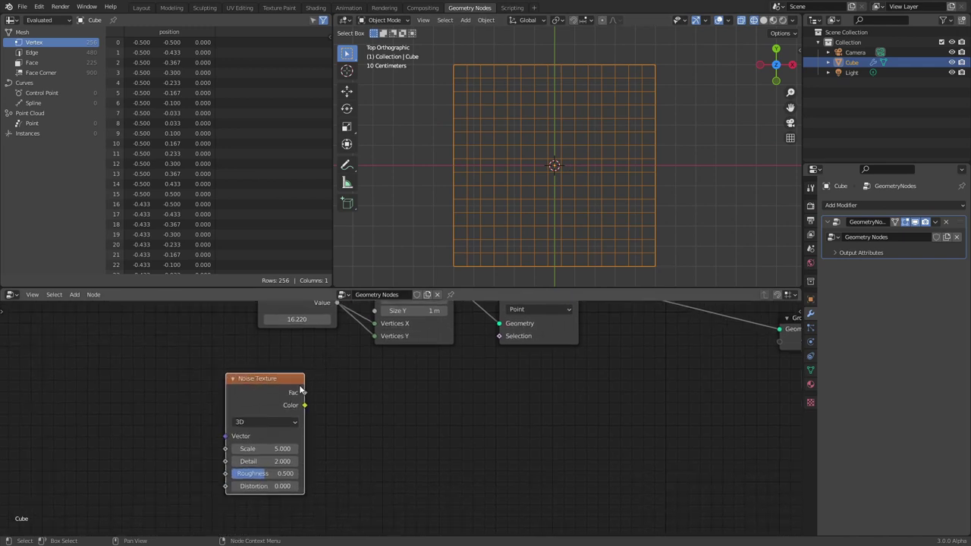
pyautogui.moveTo(304, 393); pyautogui.dragTo(500, 337)
# - Insert a Math node into the link between the Noise Texture's Fac and Separate Geometry's Selection
pyautogui.keyDown('shift'); pyautogui.scroll(2, 379, 356); pyautogui.keyUp('shift')
pyautogui.rightClick(334, 355)
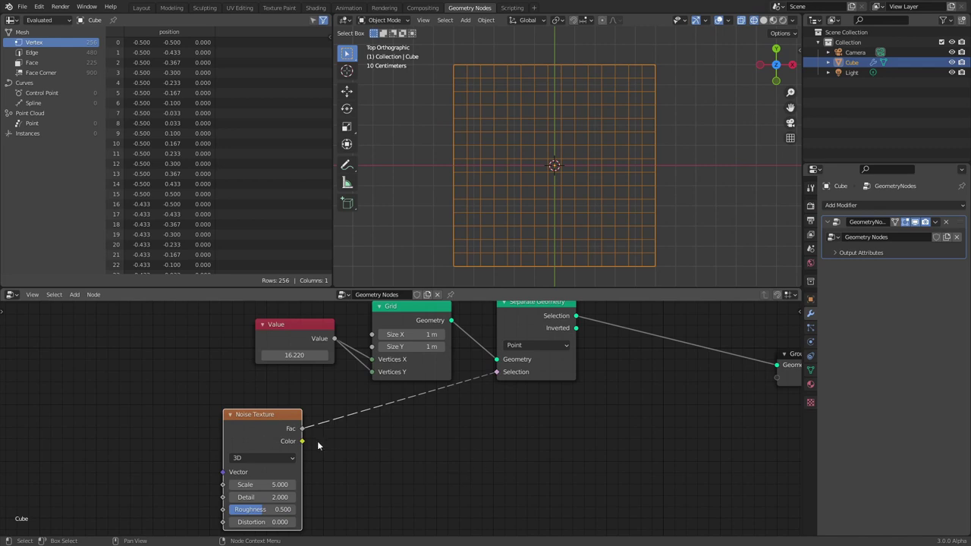
pyautogui.hotkey('shift', 'a')
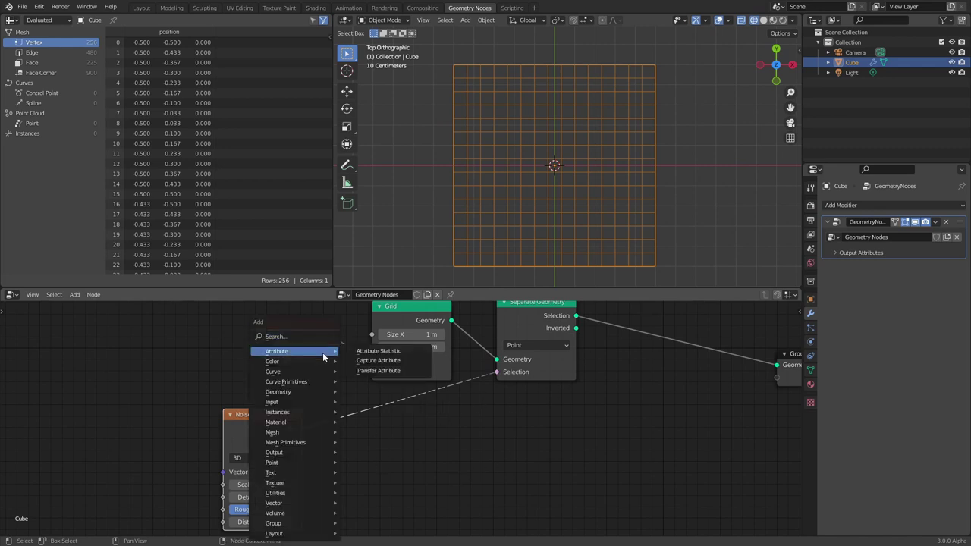
pyautogui.write('math')
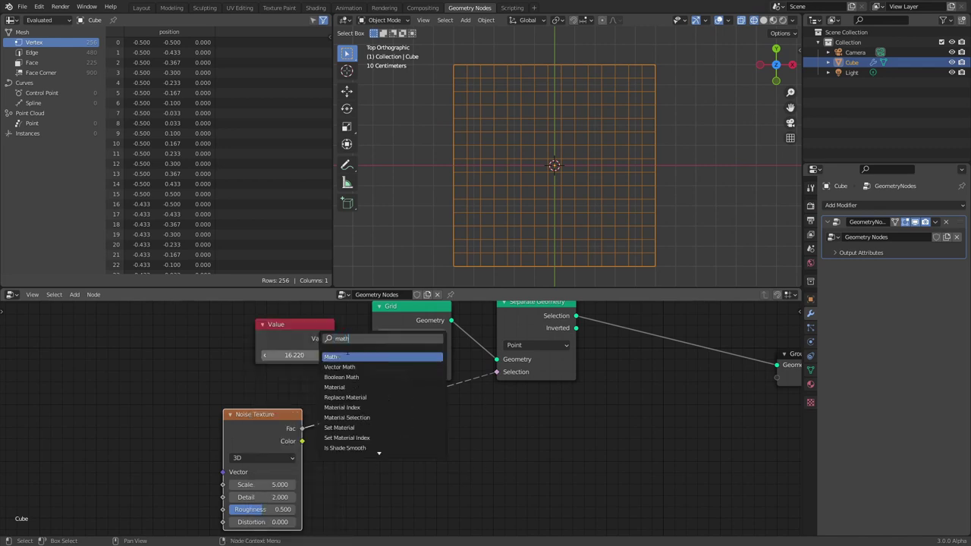
pyautogui.press('Return')
pyautogui.click(375, 415)
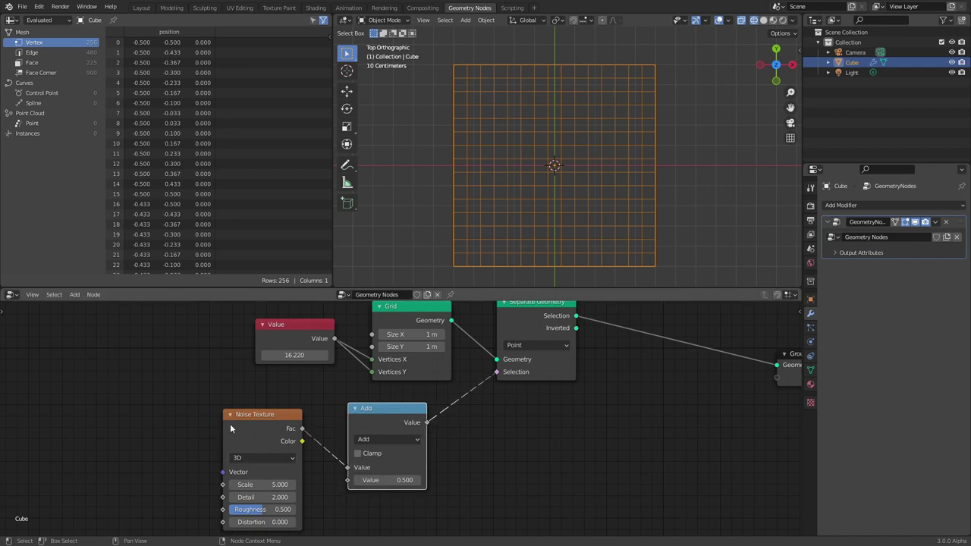
# - Change the Math node's operation to Greater Than with a threshold of 0.520
pyautogui.click(383, 439)
pyautogui.click(466, 332)
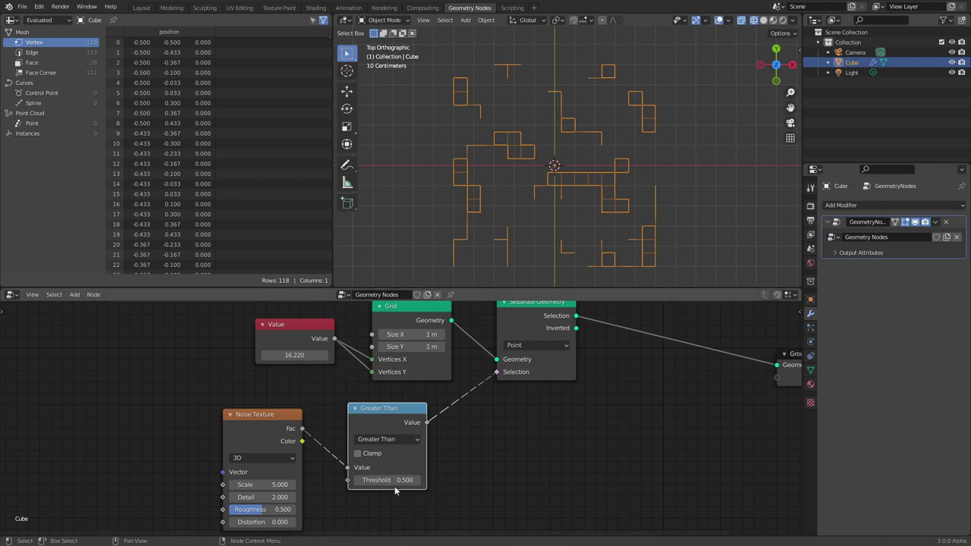
pyautogui.moveTo(394, 491)
pyautogui.mouseDown()
pyautogui.moveTo(425, 491)
pyautogui.moveTo(352, 479)
pyautogui.moveTo(409, 479)
pyautogui.mouseUp()
# - Set the Separate Geometry node's domain to Face
pyautogui.moveTo(565, 412); pyautogui.dragTo(485, 460, button='middle')
pyautogui.click(455, 393)
pyautogui.click(451, 420)
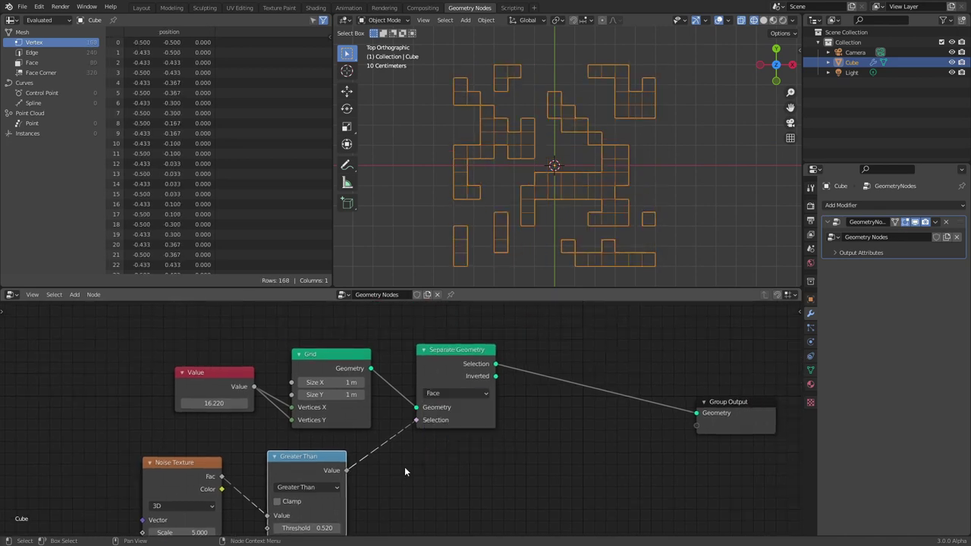
# - Set the Greater Than threshold to 0.530 and the Separate Geometry domain to Point
pyautogui.moveTo(405, 472); pyautogui.dragTo(447, 429, button='middle')
pyautogui.moveTo(350, 485)
pyautogui.mouseDown()
pyautogui.moveTo(376, 485)
pyautogui.moveTo(356, 486)
pyautogui.mouseUp()
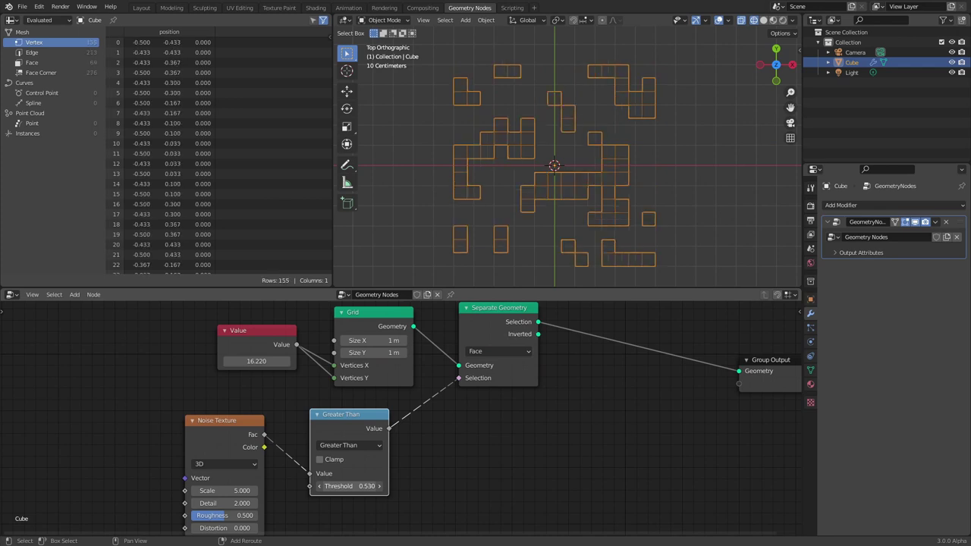
pyautogui.click(492, 351)
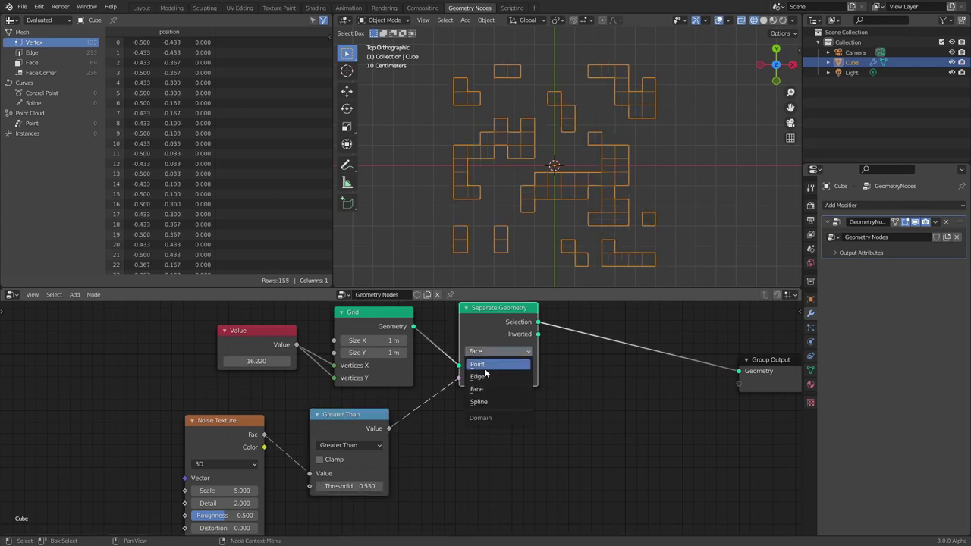
pyautogui.click(485, 371)
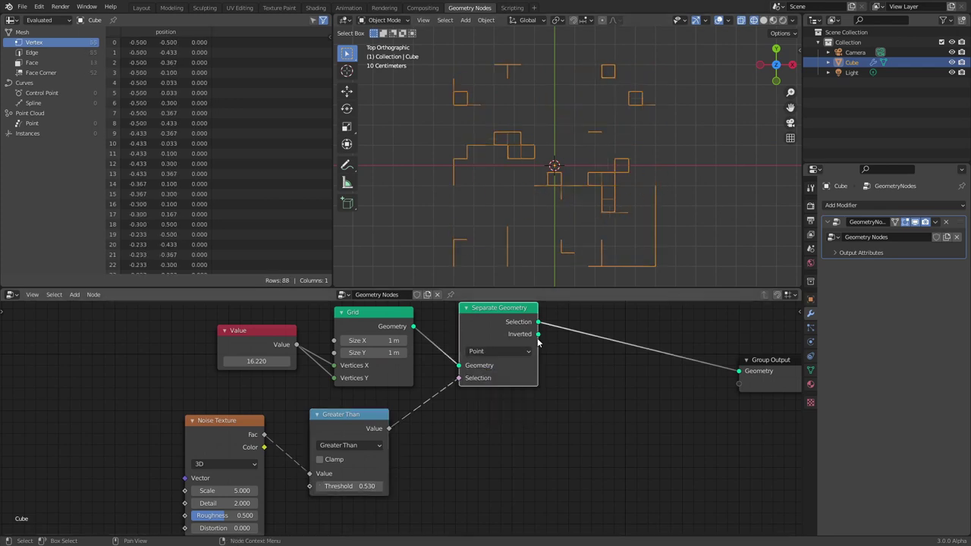
# - Save the project to the Desktop as availableonpatreon.blend
pyautogui.hotkey('ctrl', 's')
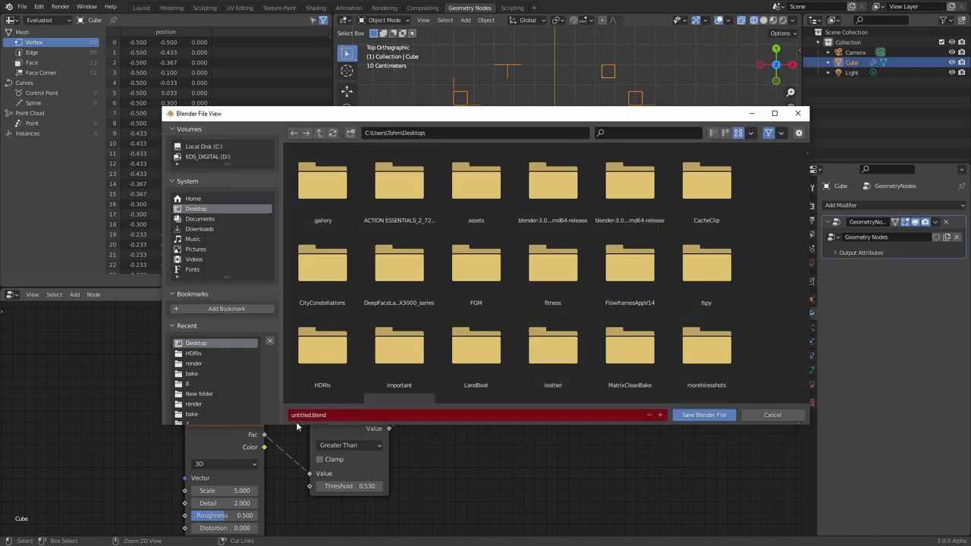
pyautogui.moveTo(293, 415); pyautogui.dragTo(310, 415)
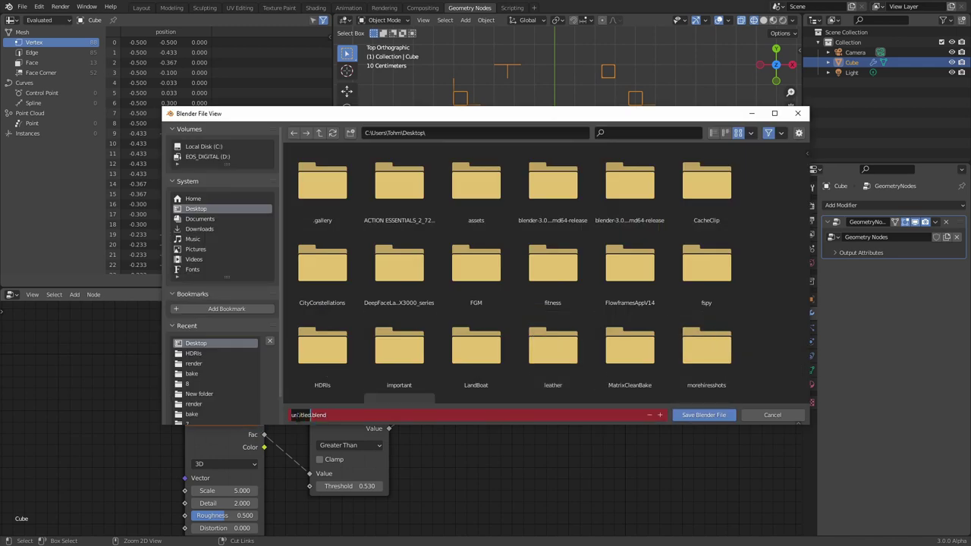
pyautogui.write('availableonpatreon')
pyautogui.press('Return')
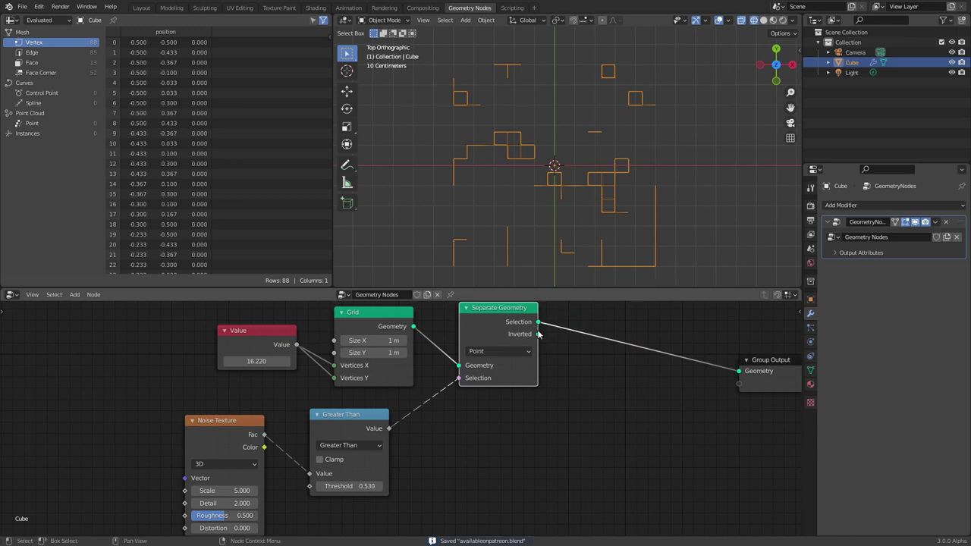
# - Switch the viewport to solid shading and move the Group Output node farther away from Separate Geometry
pyautogui.moveTo(529, 383); pyautogui.dragTo(358, 431, button='middle')
pyautogui.click(763, 20)
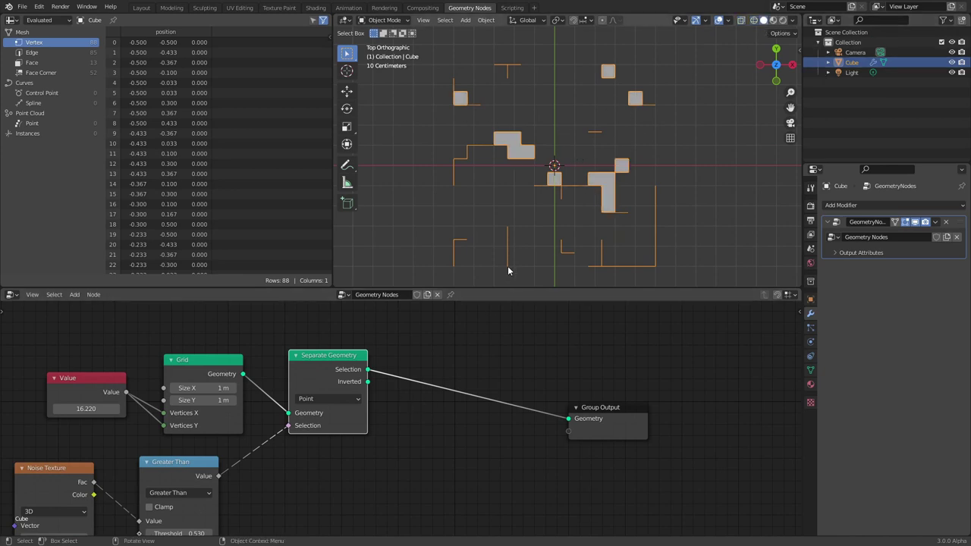
pyautogui.click(615, 426)
pyautogui.moveTo(617, 422); pyautogui.dragTo(670, 409)
# - Insert a Mesh to Curve node on the link between Separate Geometry and Group Output
pyautogui.moveTo(519, 372); pyautogui.dragTo(446, 394, button='middle')
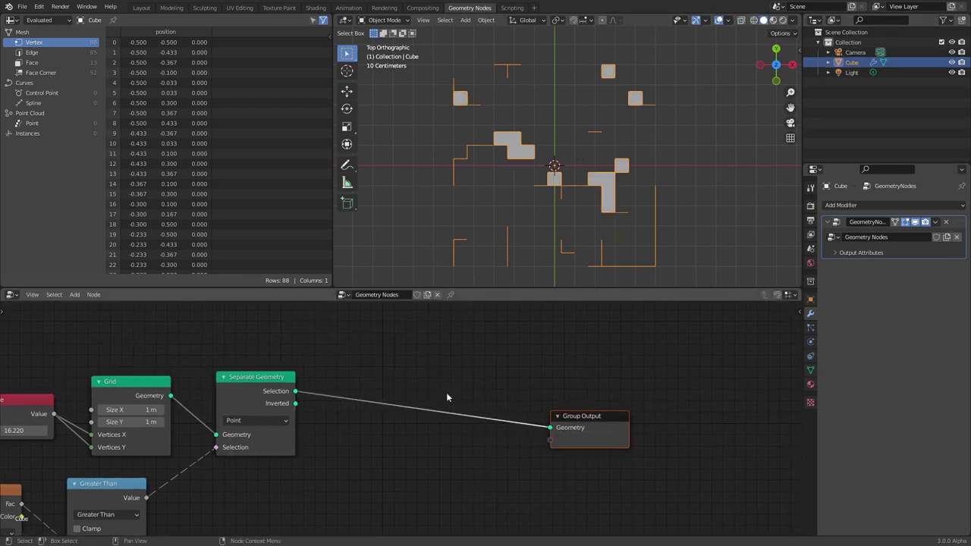
pyautogui.hotkey('shift', 'a')
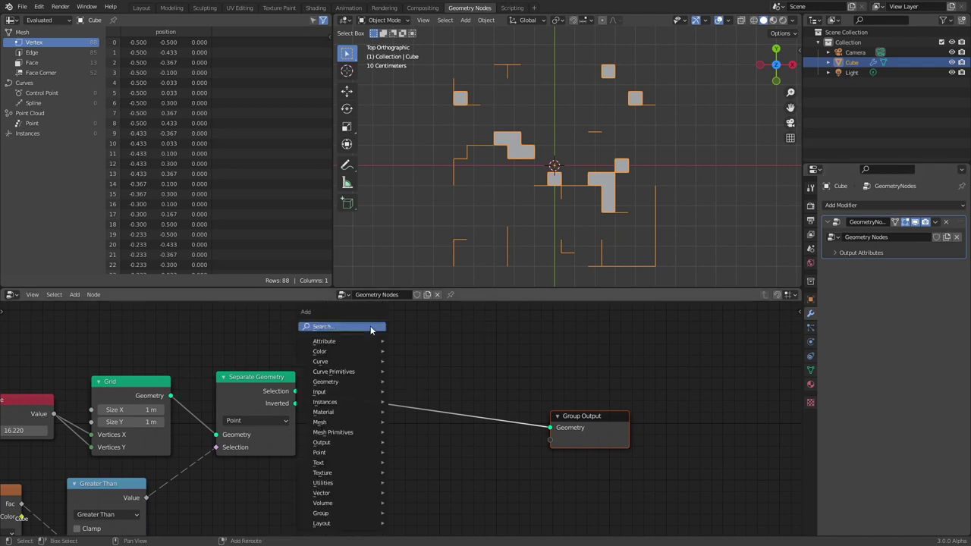
pyautogui.click(370, 328)
pyautogui.write('mesh to')
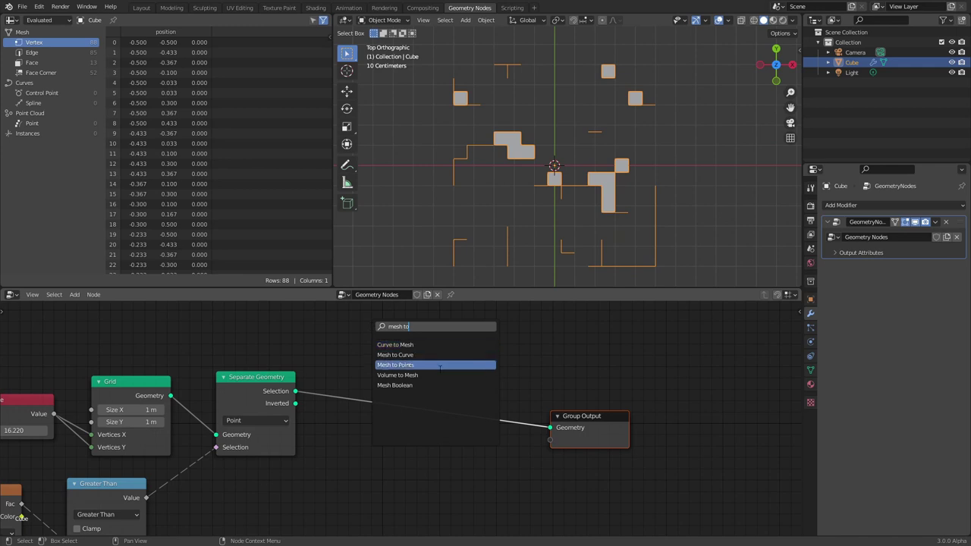
pyautogui.click(395, 354)
pyautogui.click(393, 396)
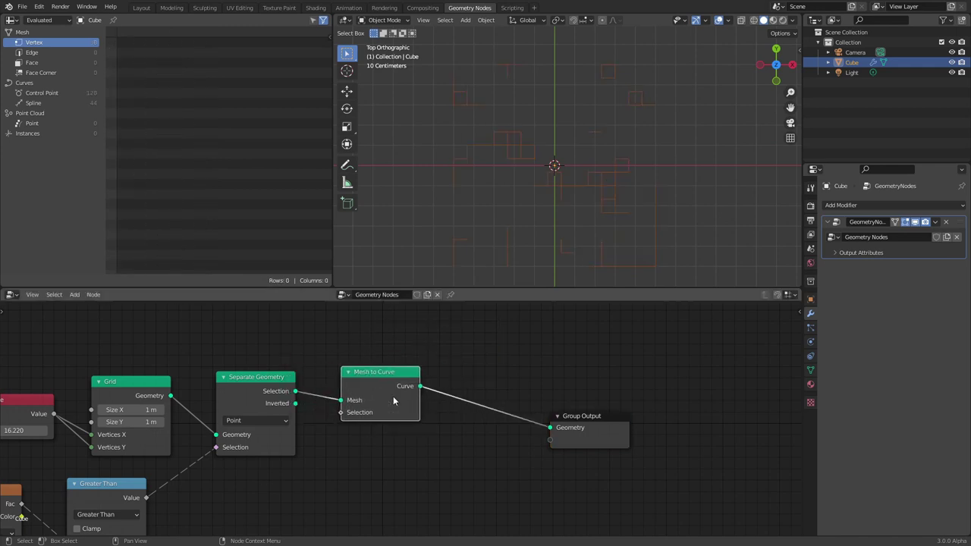
# - Move the Group Output node farther away and insert a Curve to Mesh node after Mesh to Curve
pyautogui.moveTo(542, 486); pyautogui.dragTo(637, 414)
pyautogui.press('g')
pyautogui.click(713, 406)
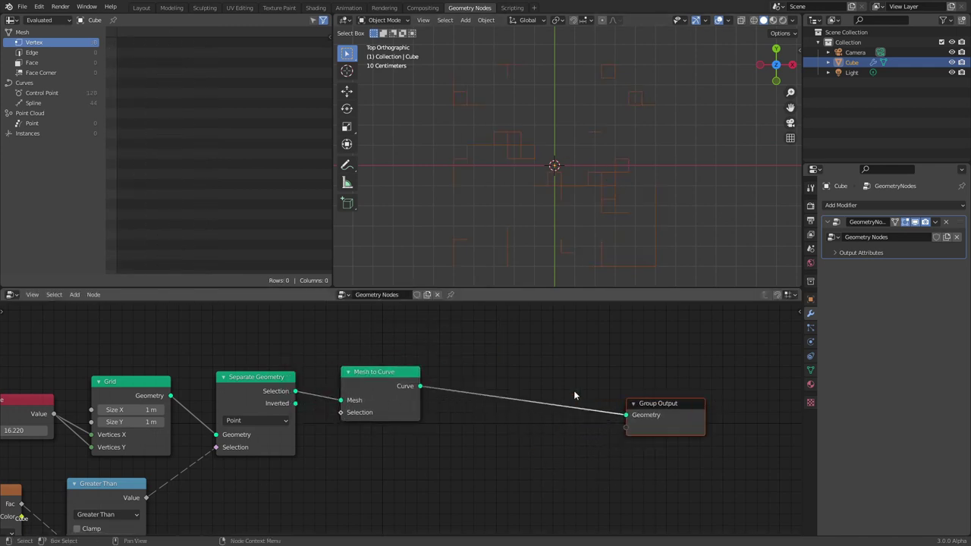
pyautogui.hotkey('shift', 'a')
pyautogui.click(455, 336)
pyautogui.write('c')
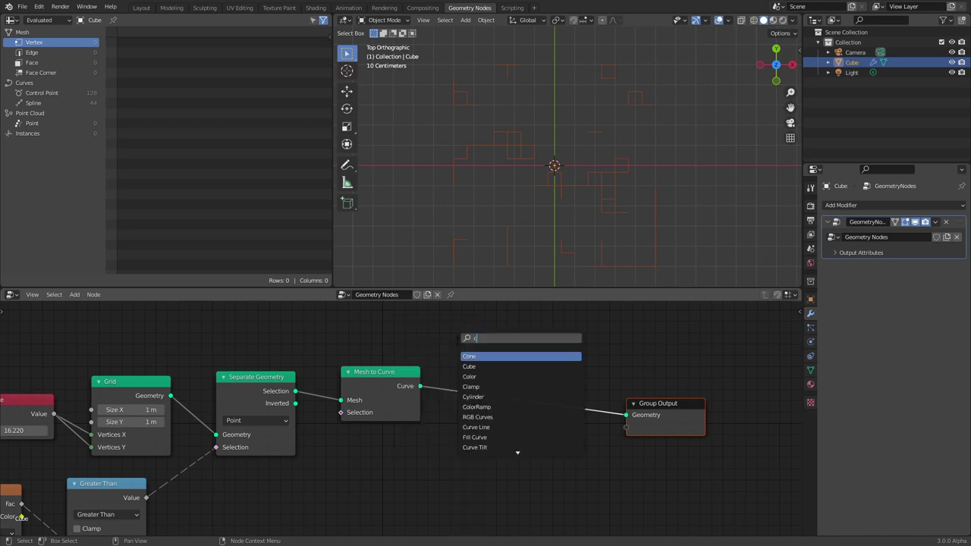
pyautogui.write('urve to m')
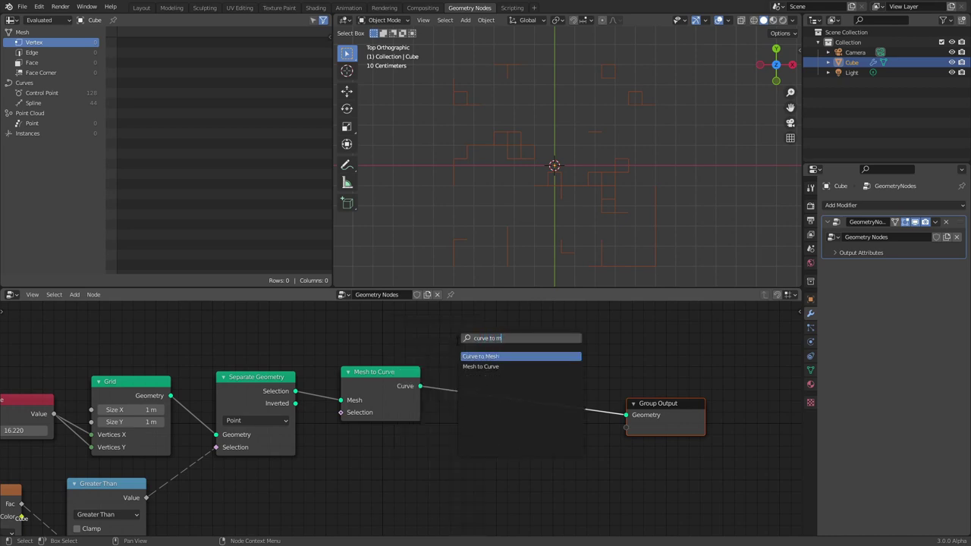
pyautogui.press('Return')
pyautogui.click(505, 375)
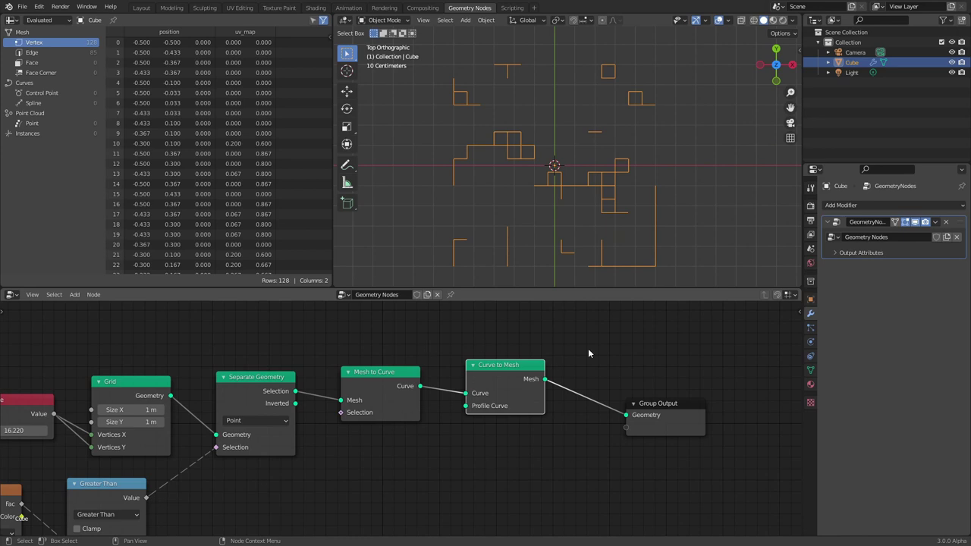
# - Add a Curve Circle node below Mesh to Curve and connect its Curve output to Curve to Mesh's Profile Curve
pyautogui.hotkey('shift', 'a')
pyautogui.click(407, 331)
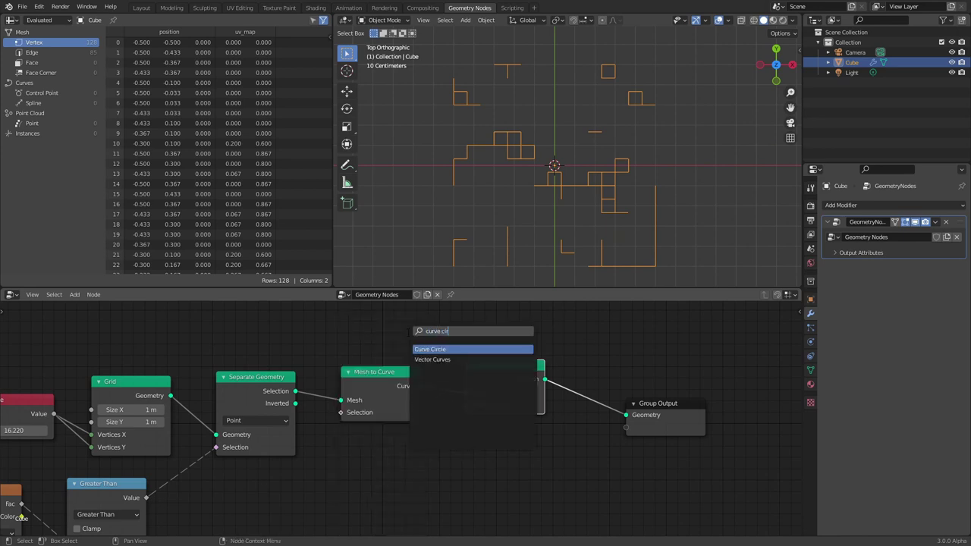
pyautogui.write('curve cir')
pyautogui.press('Return')
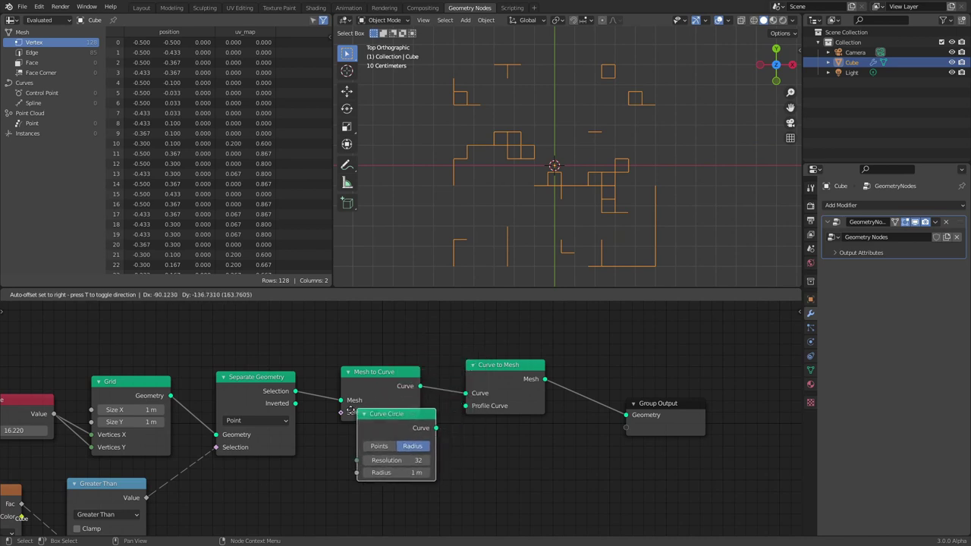
pyautogui.click(338, 433)
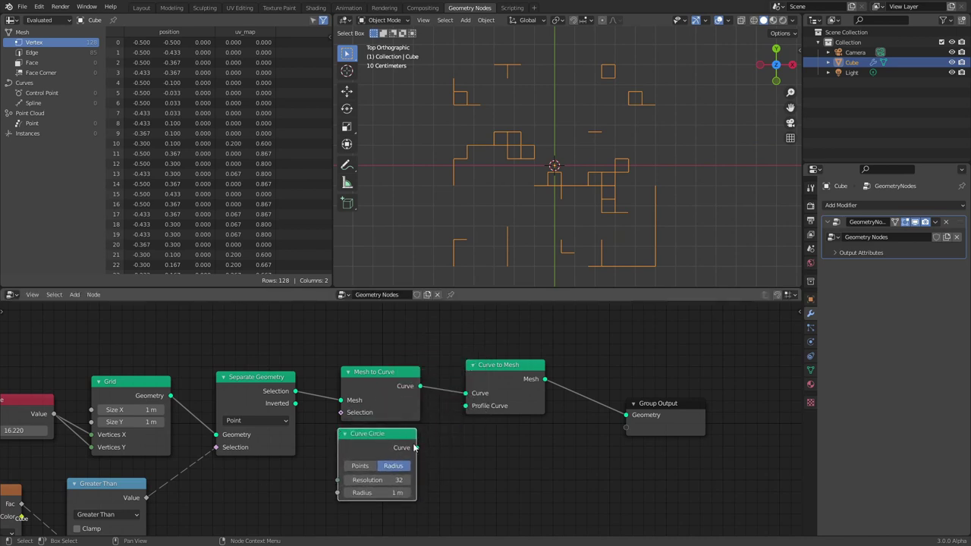
pyautogui.moveTo(470, 410); pyautogui.dragTo(467, 407)
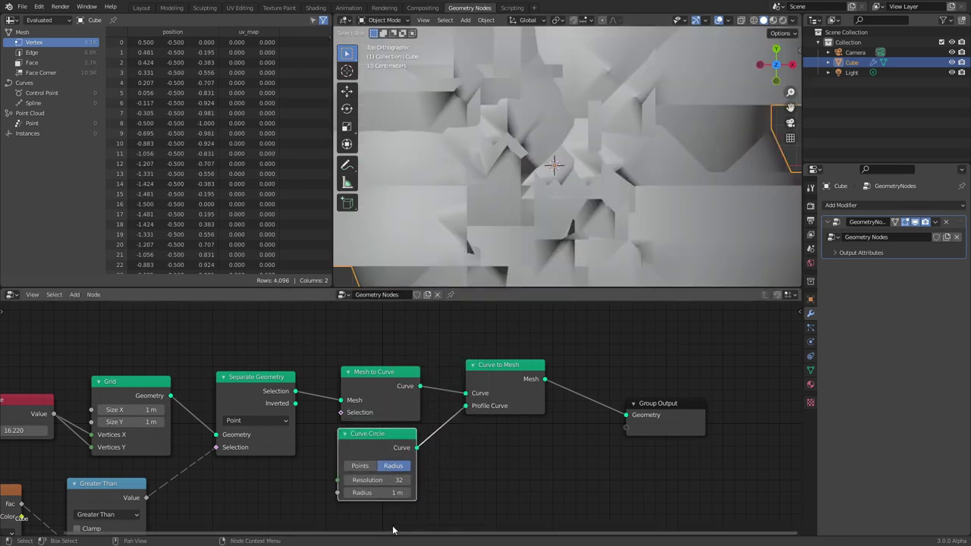
# - Set the Curve Circle's radius to 0.005 m and its resolution to 8
pyautogui.moveTo(396, 493); pyautogui.dragTo(360, 493)
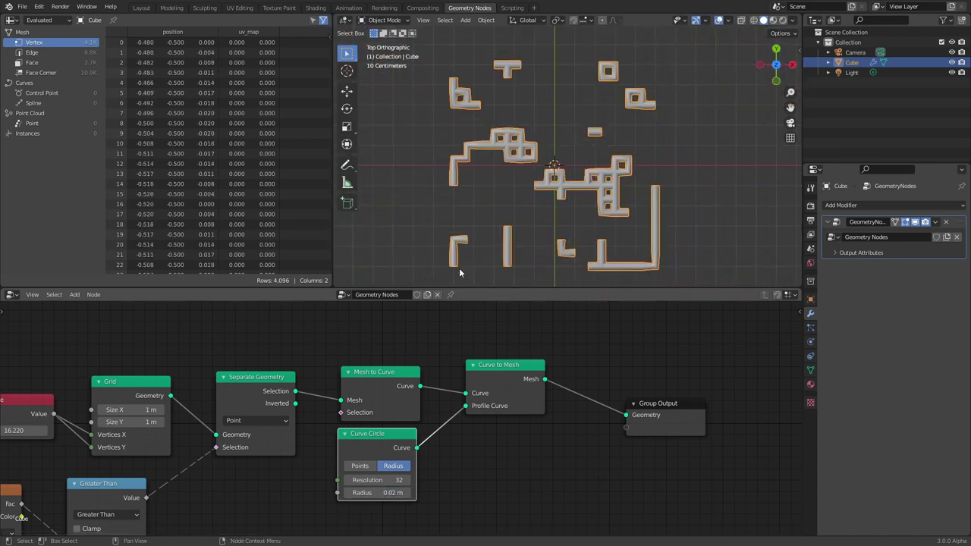
pyautogui.scroll(1, 570, 65)
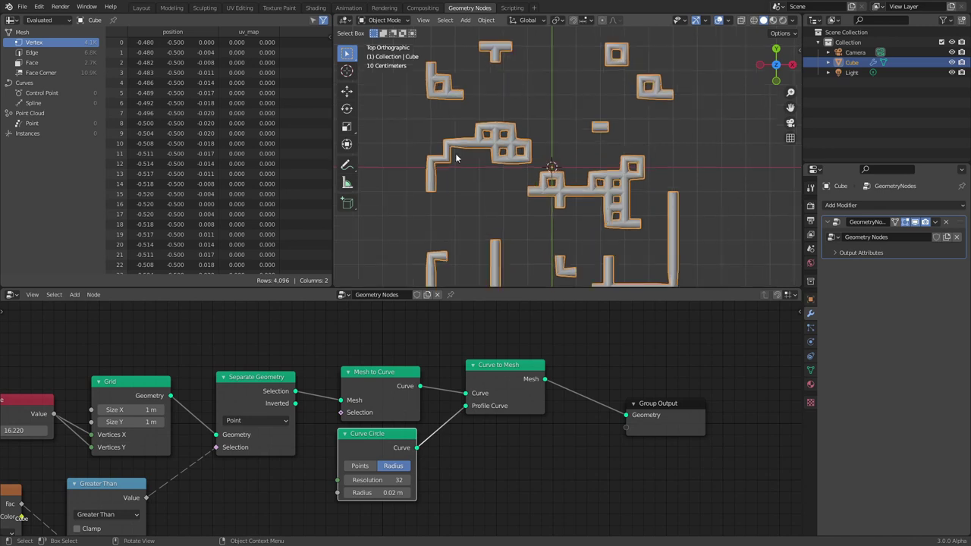
pyautogui.scroll(2, 569, 160)
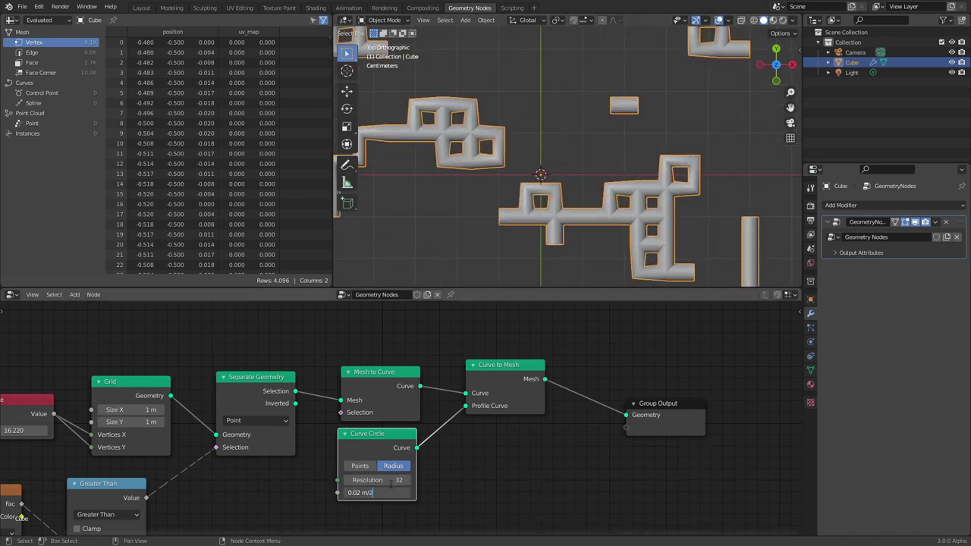
pyautogui.press('Return')
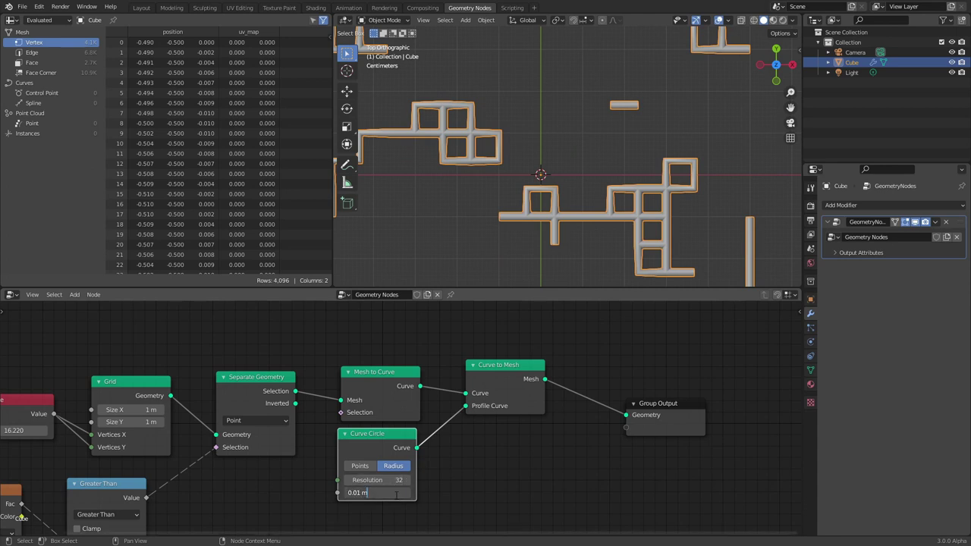
pyautogui.write('/2')
pyautogui.press('Return')
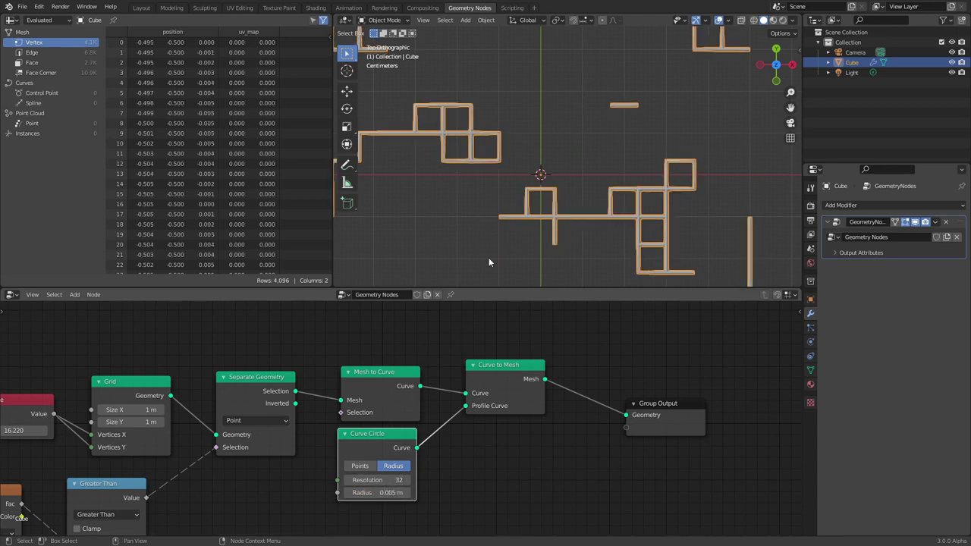
pyautogui.click(552, 103)
pyautogui.scroll(-4, 552, 102)
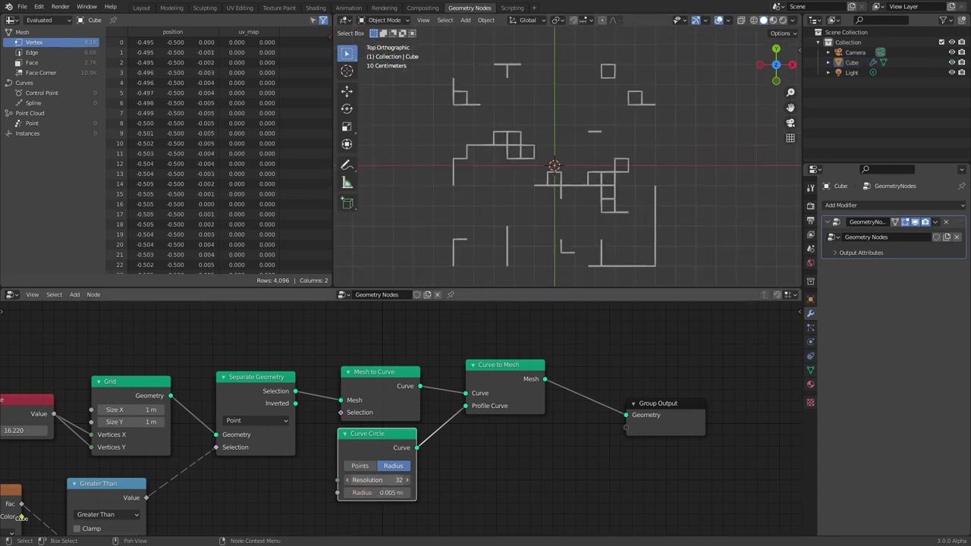
pyautogui.write('8')
pyautogui.press('Return')
# - Lower the Greater Than threshold to 0.460, briefly test playback and return the timeline to its first frame
pyautogui.moveTo(431, 410); pyautogui.dragTo(527, 355, button='middle')
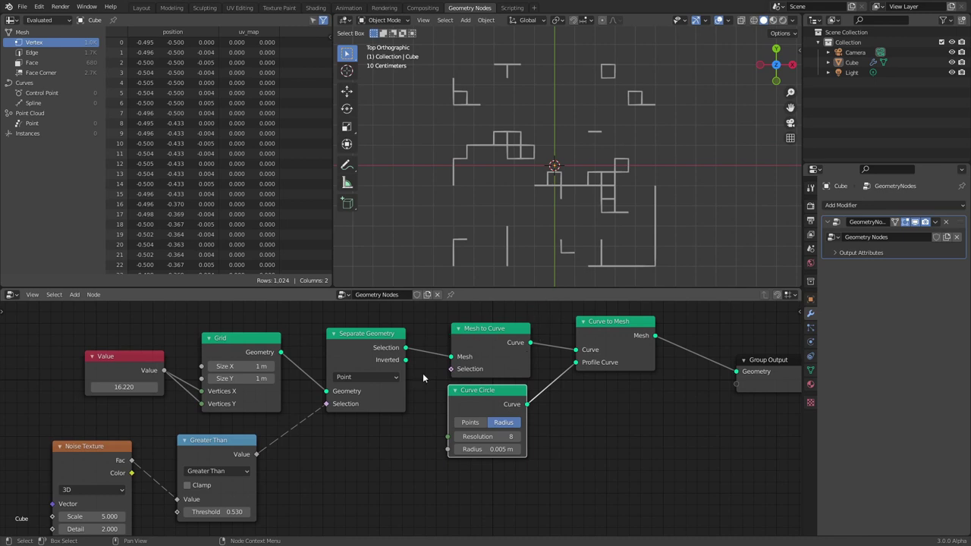
pyautogui.moveTo(216, 512)
pyautogui.mouseDown()
pyautogui.moveTo(228, 512)
pyautogui.moveTo(190, 512)
pyautogui.moveTo(208, 511)
pyautogui.mouseUp()
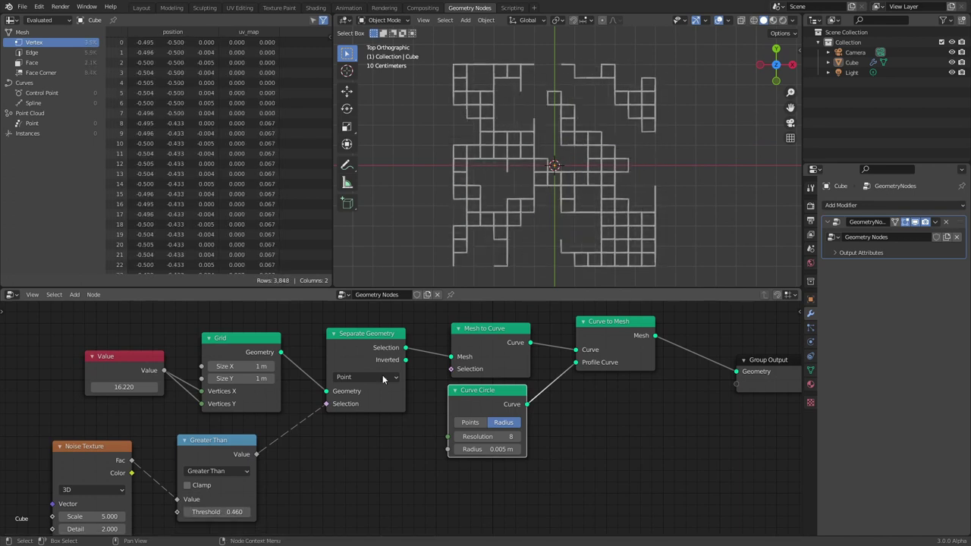
pyautogui.press('space')
pyautogui.press('space')
pyautogui.hotkey('shift', 'Left')
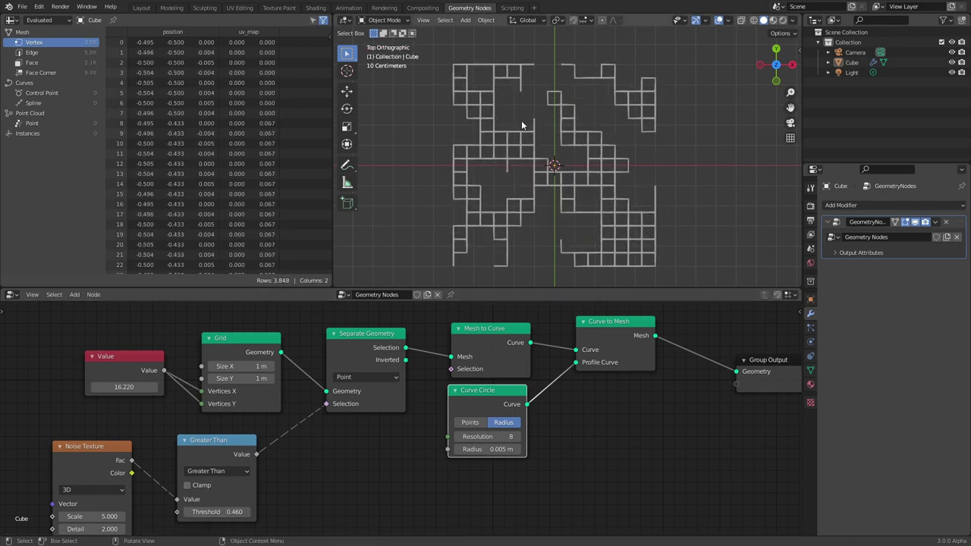
# - Switch the Noise Texture to 4D and drive its W value with an expression that divides #frame
pyautogui.moveTo(312, 403); pyautogui.dragTo(565, 299, button='middle')
pyautogui.scroll(3, 389, 368)
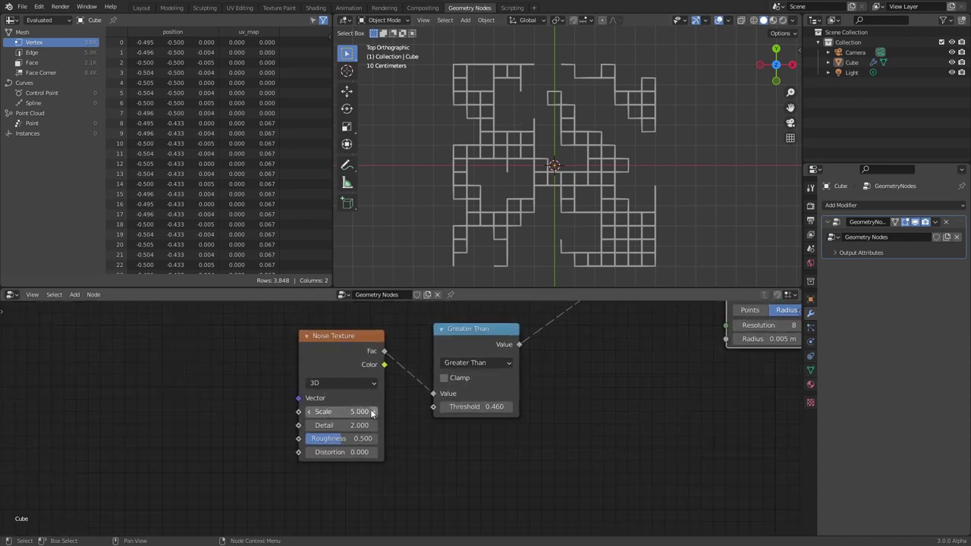
pyautogui.moveTo(343, 410); pyautogui.dragTo(343, 410)
pyautogui.click(336, 378)
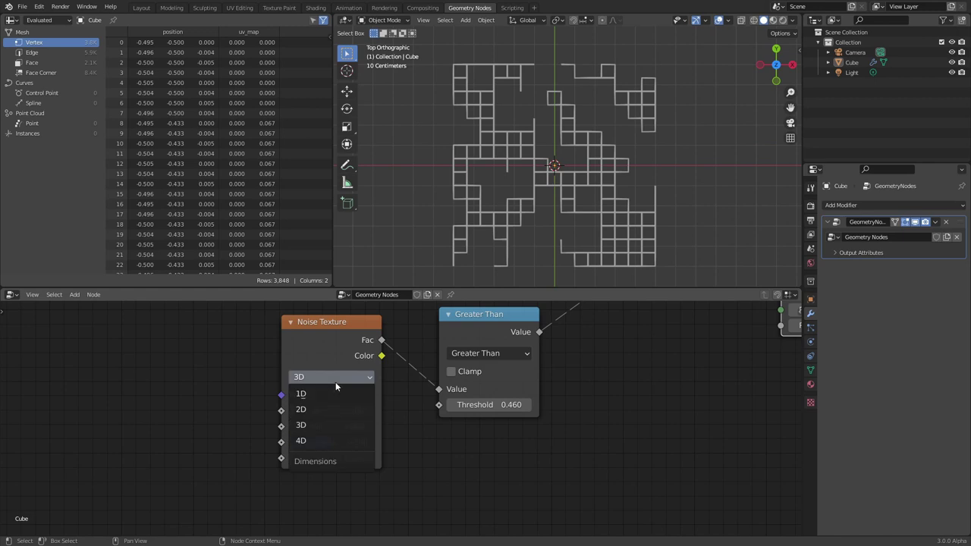
pyautogui.click(333, 439)
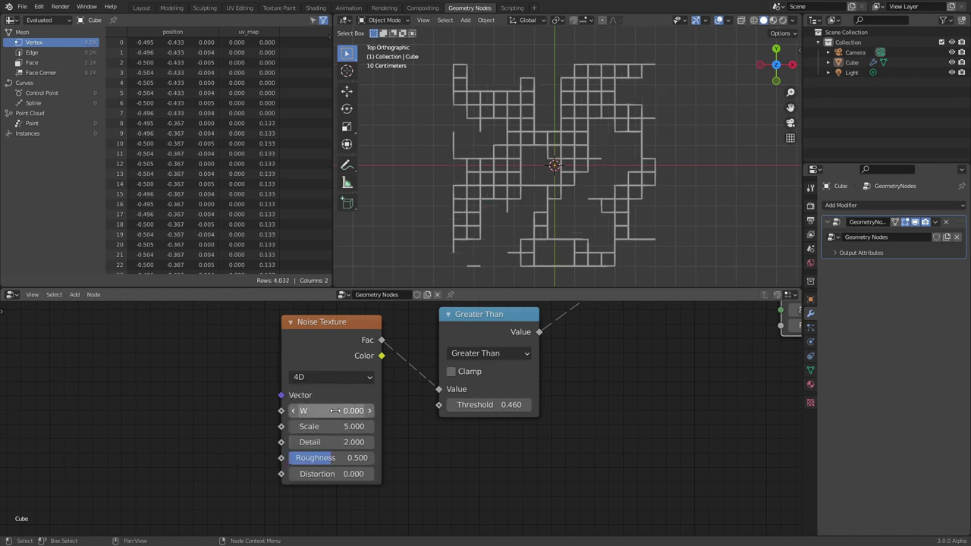
pyautogui.moveTo(333, 410); pyautogui.dragTo(371, 411)
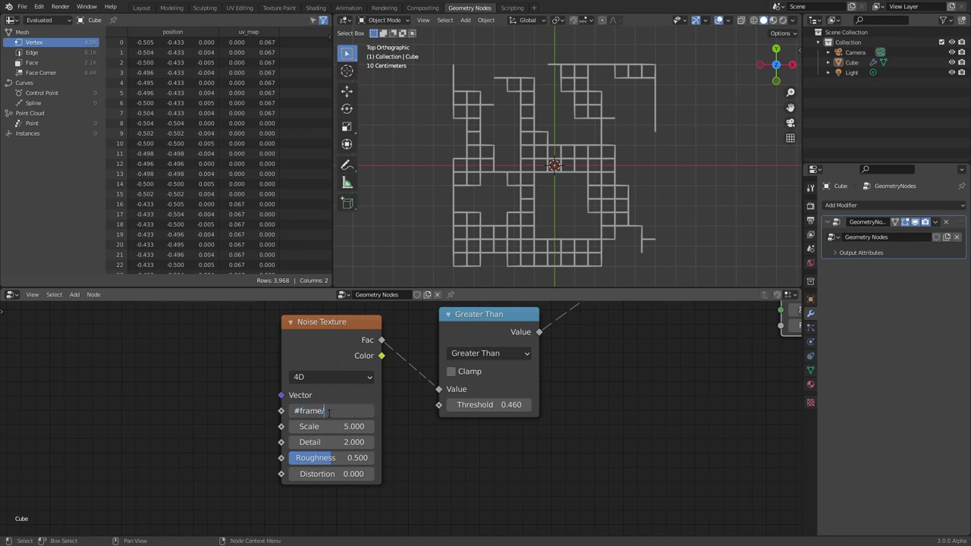
pyautogui.press('Return')
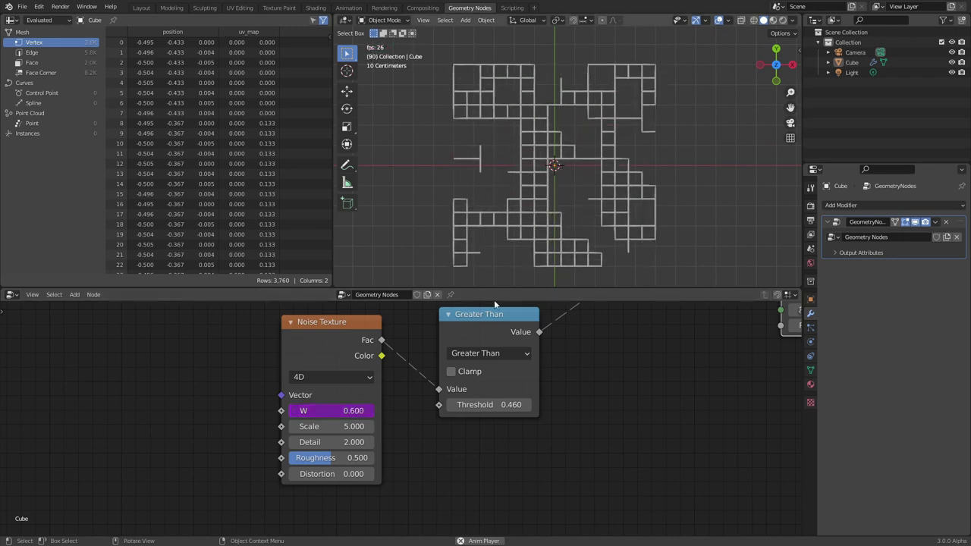
# - Set the Value node feeding the grid's vertex counts to 25 while the animation plays
pyautogui.scroll(-6, 387, 339)
pyautogui.moveTo(406, 352); pyautogui.dragTo(422, 409, button='middle')
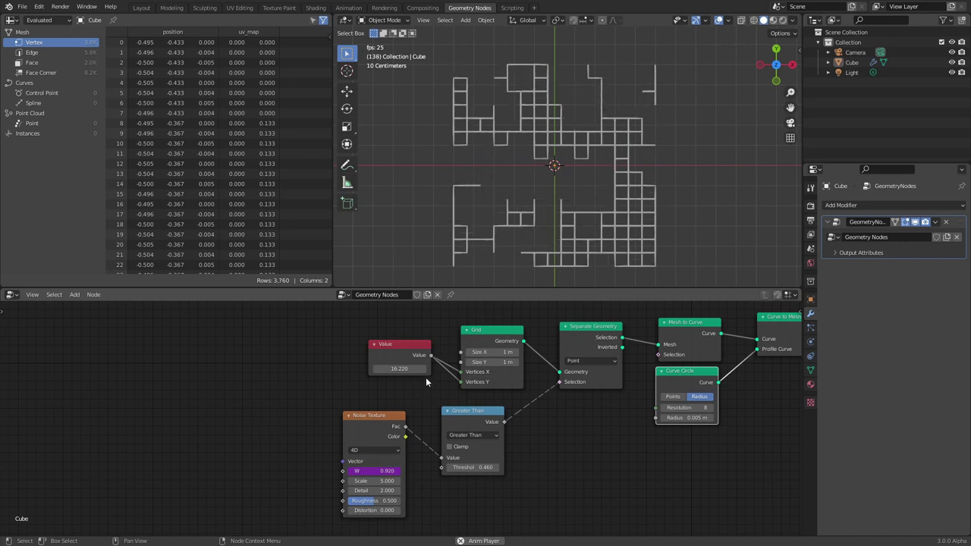
pyautogui.scroll(1, 421, 373)
pyautogui.click(410, 369)
pyautogui.write('25')
pyautogui.press('Return')
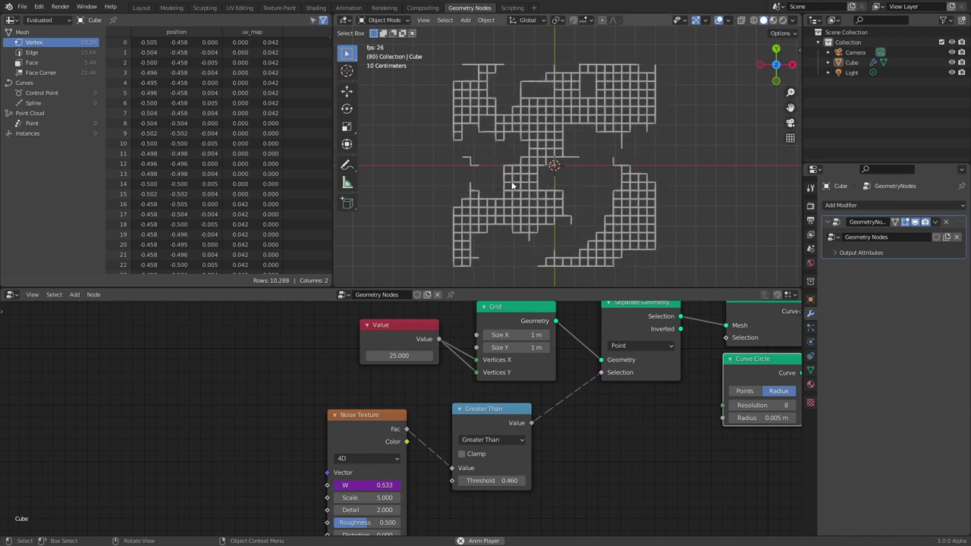
# - Try a Noise Texture scale of 1 and restore it to 5
pyautogui.moveTo(410, 421); pyautogui.dragTo(411, 412, button='middle')
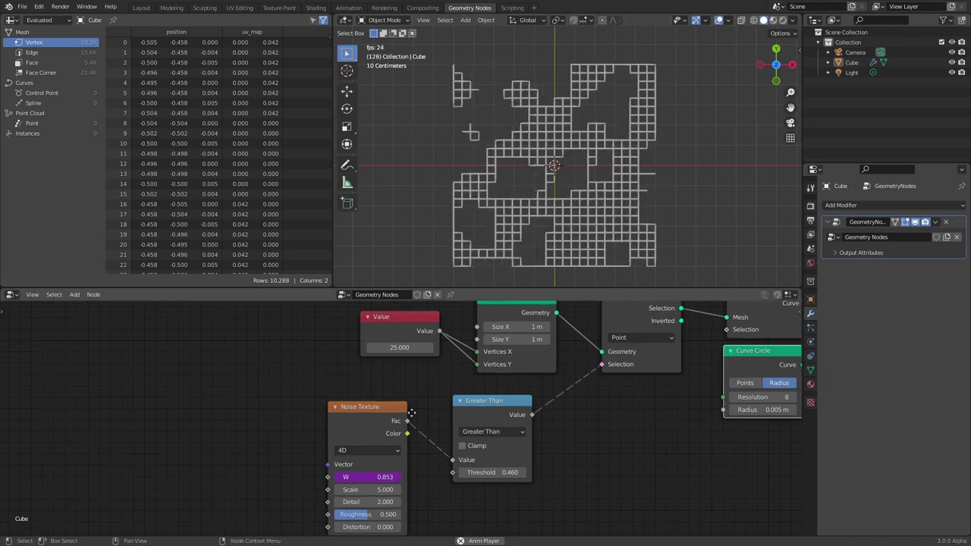
pyautogui.scroll(2, 411, 412)
pyautogui.doubleClick(364, 445)
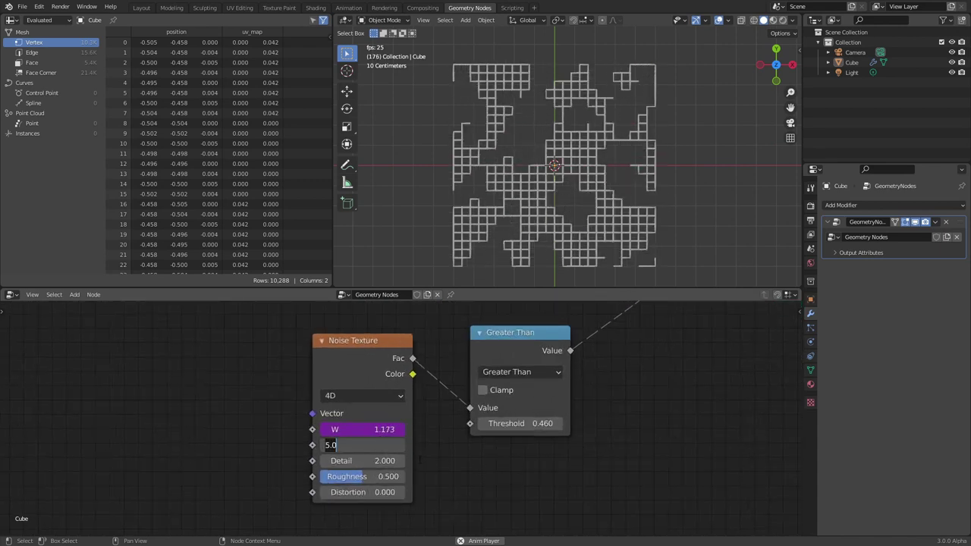
pyautogui.write('1')
pyautogui.press('Return')
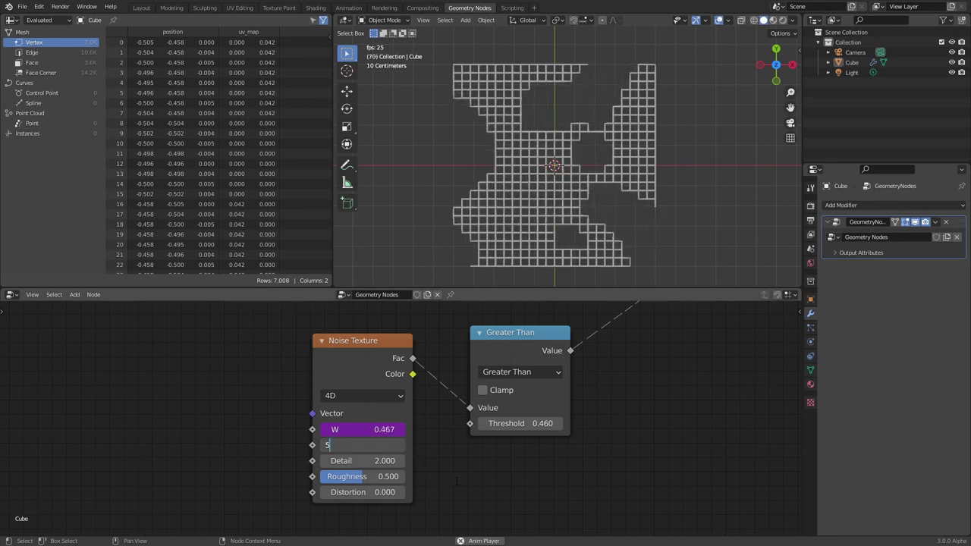
pyautogui.press('Return')
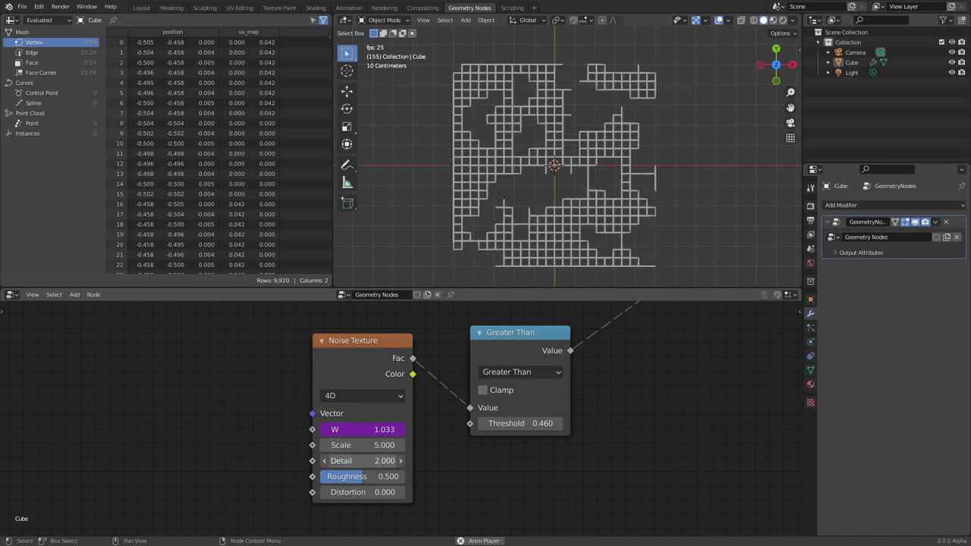
# - Try a Noise Texture roughness of 1.000 and restore it to 0.5
pyautogui.moveTo(366, 477); pyautogui.dragTo(410, 477)
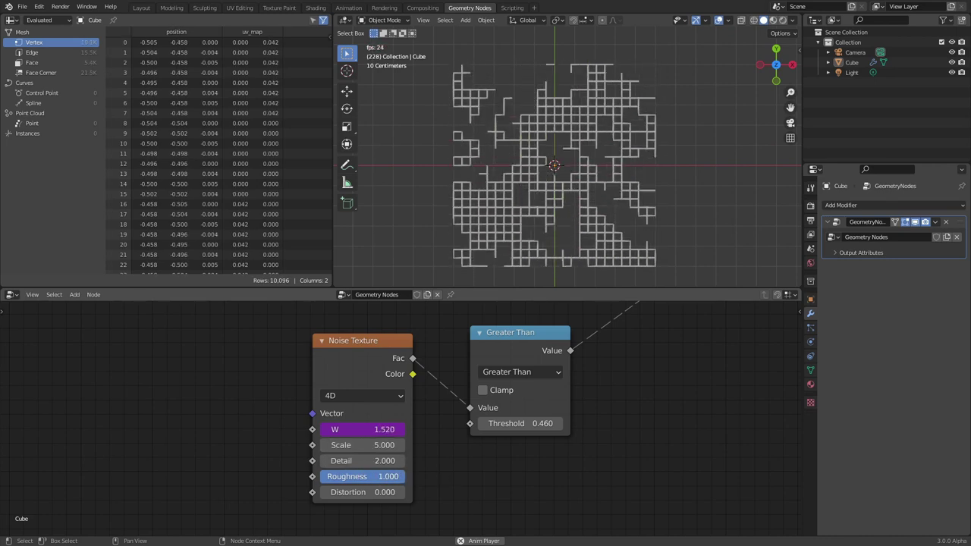
pyautogui.click(378, 476)
pyautogui.press('BackSpace')
pyautogui.write('0.5')
pyautogui.press('Return')
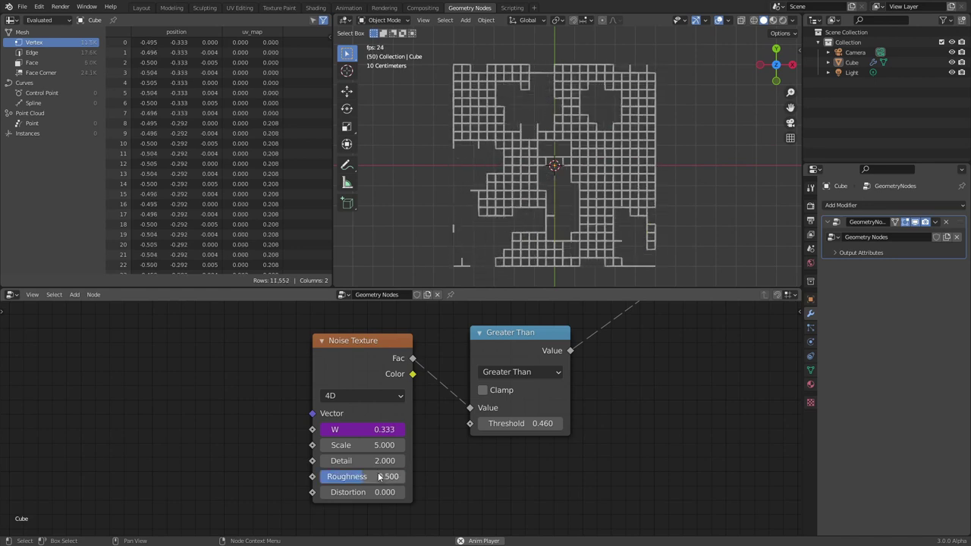
# - Save the project under its existing file name
pyautogui.hotkey('ctrl', 's')
pyautogui.scroll(-3, 530, 430)
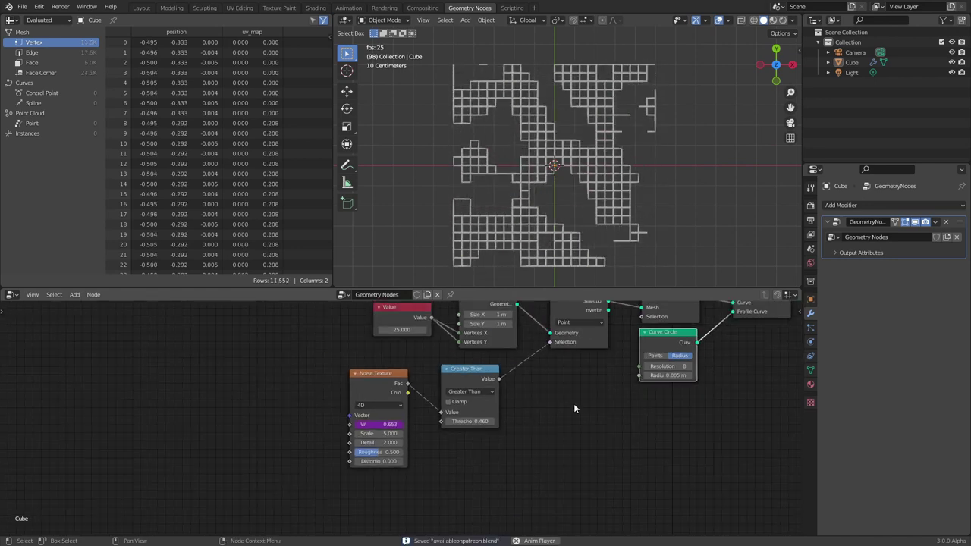
# - Insert a Join Geometry node between Curve to Mesh and Group Output
pyautogui.moveTo(470, 421)
pyautogui.mouseDown()
pyautogui.moveTo(486, 421)
pyautogui.moveTo(460, 422)
pyautogui.mouseUp()
pyautogui.moveTo(533, 428); pyautogui.dragTo(367, 476, button='middle')
pyautogui.scroll(3, 523, 388)
pyautogui.moveTo(536, 379); pyautogui.dragTo(427, 407, button='middle')
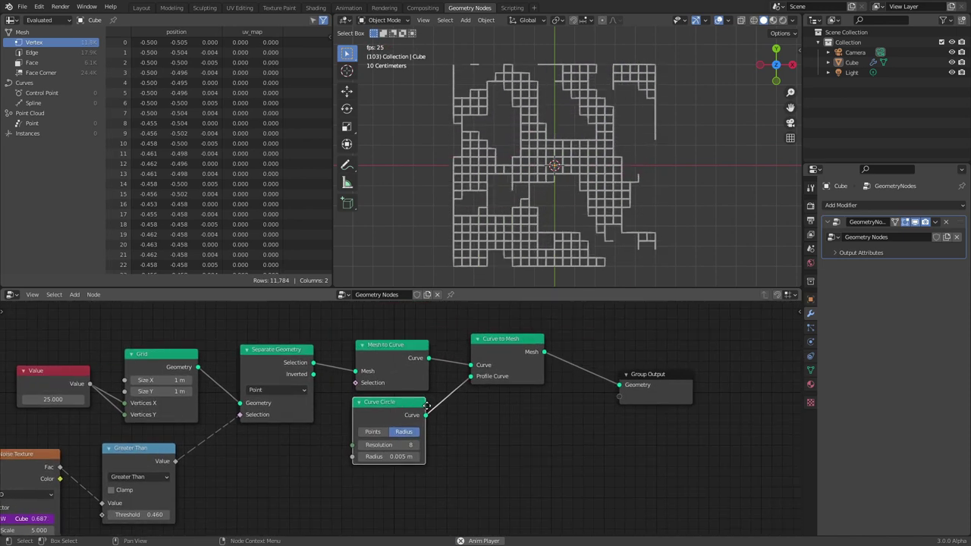
pyautogui.hotkey('shift', 'a')
pyautogui.click(567, 326)
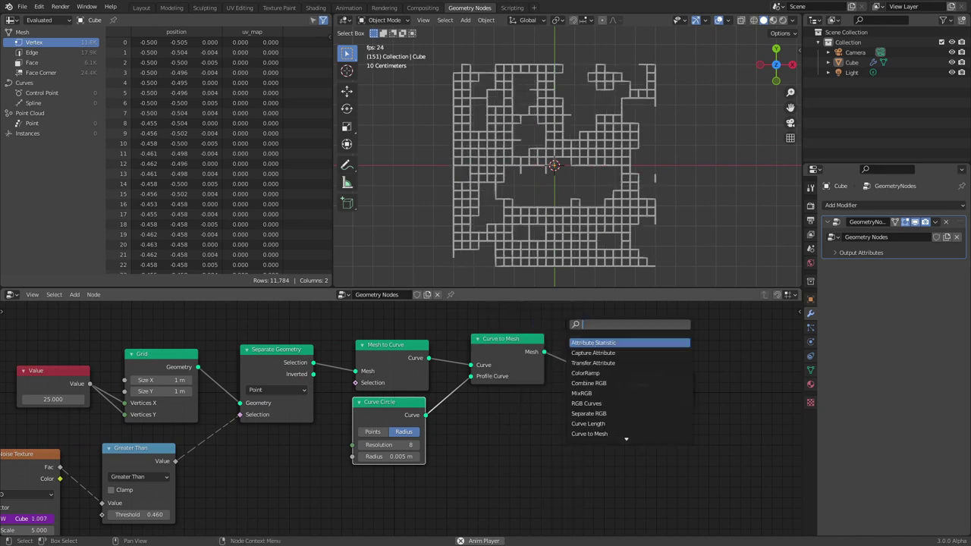
pyautogui.write('join g')
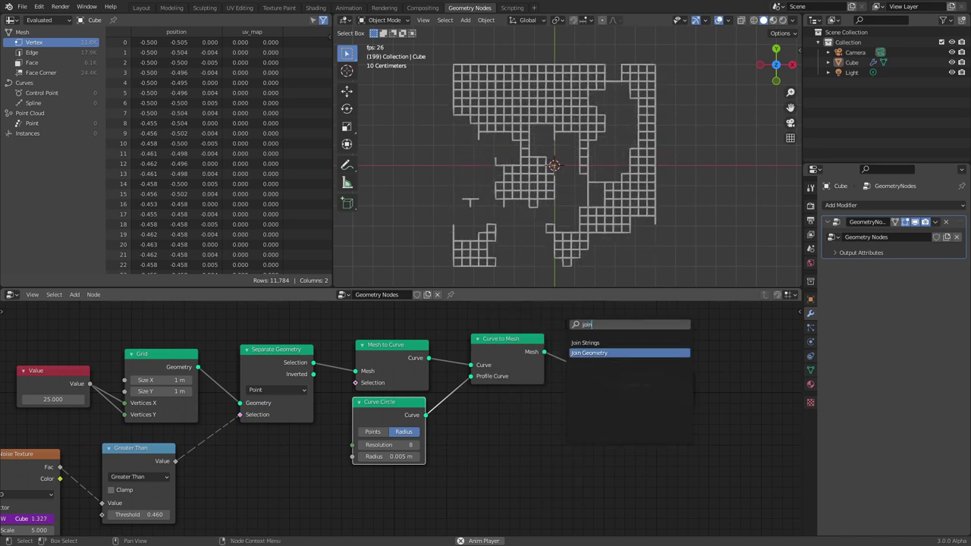
pyautogui.press('Return')
pyautogui.click(612, 354)
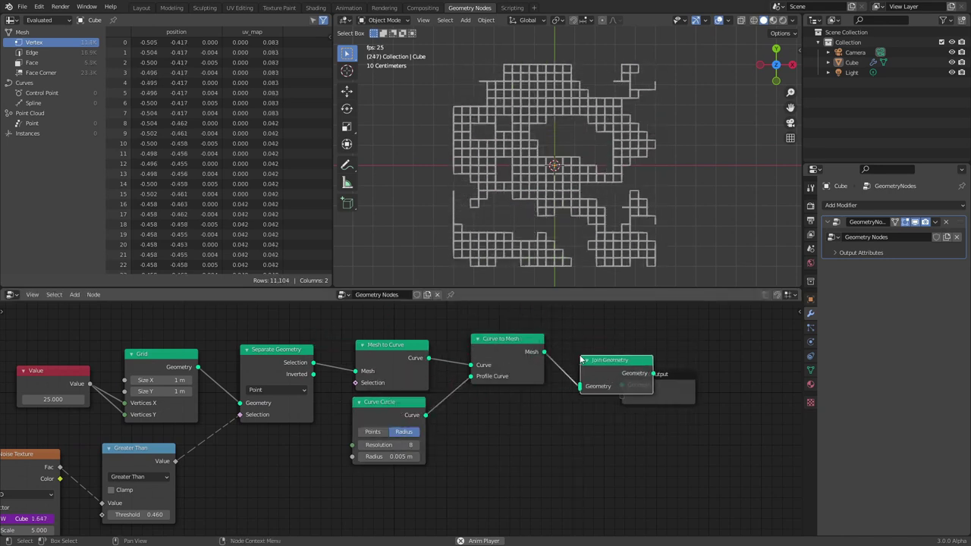
# - Frame the Mesh to Curve, Curve Circle and Curve to Mesh nodes out of the way and connect Separate Geometry's Inverted output to Join Geometry
pyautogui.moveTo(345, 317); pyautogui.dragTo(488, 416)
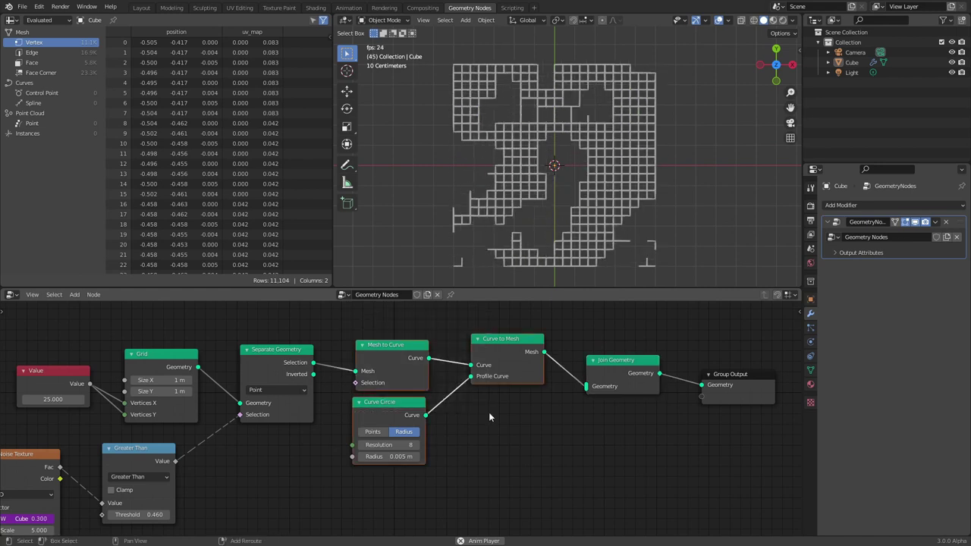
pyautogui.hotkey('ctrl', 'j')
pyautogui.moveTo(594, 451); pyautogui.dragTo(563, 446, button='middle')
pyautogui.moveTo(475, 462); pyautogui.dragTo(485, 333)
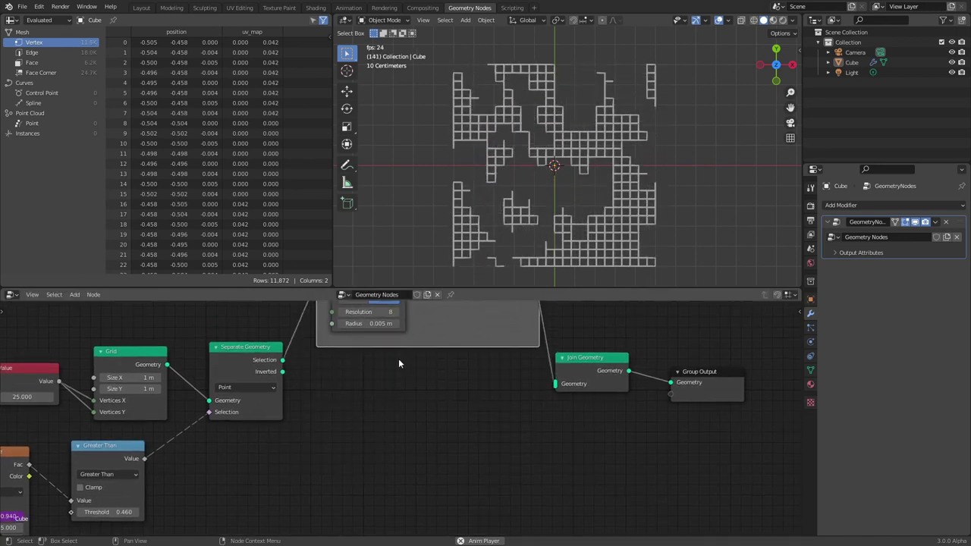
pyautogui.moveTo(650, 393); pyautogui.dragTo(555, 385)
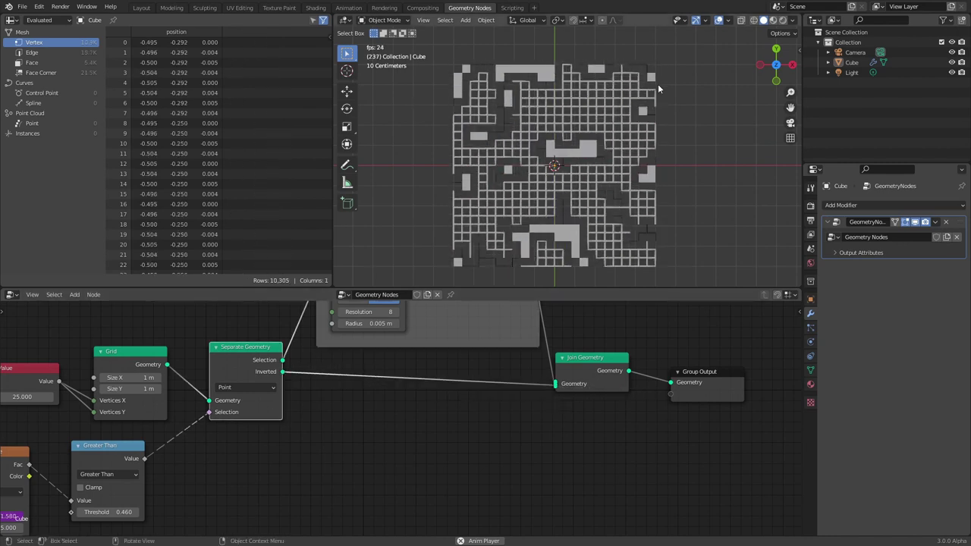
# - Try the Face domain on Separate Geometry and restore it to Point
pyautogui.click(244, 387)
pyautogui.click(243, 422)
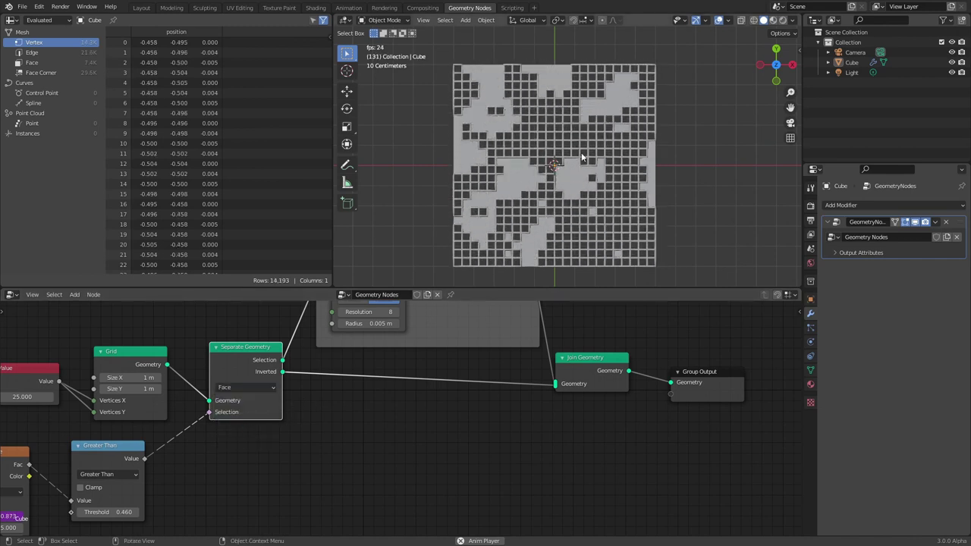
pyautogui.click(240, 386)
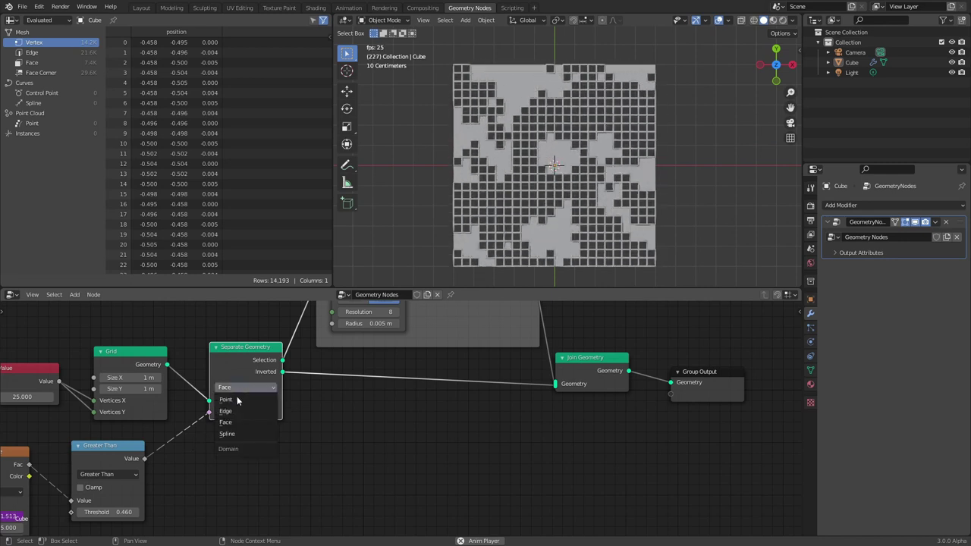
pyautogui.click(227, 399)
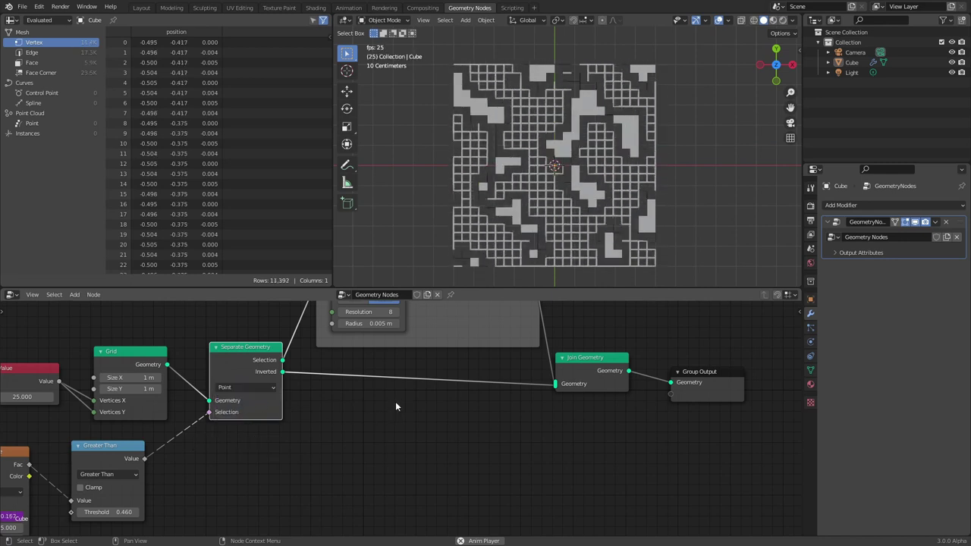
# - Save the project and insert an Instance on Points node between Separate Geometry's Inverted output and Join Geometry
pyautogui.hotkey('ctrl', 's')
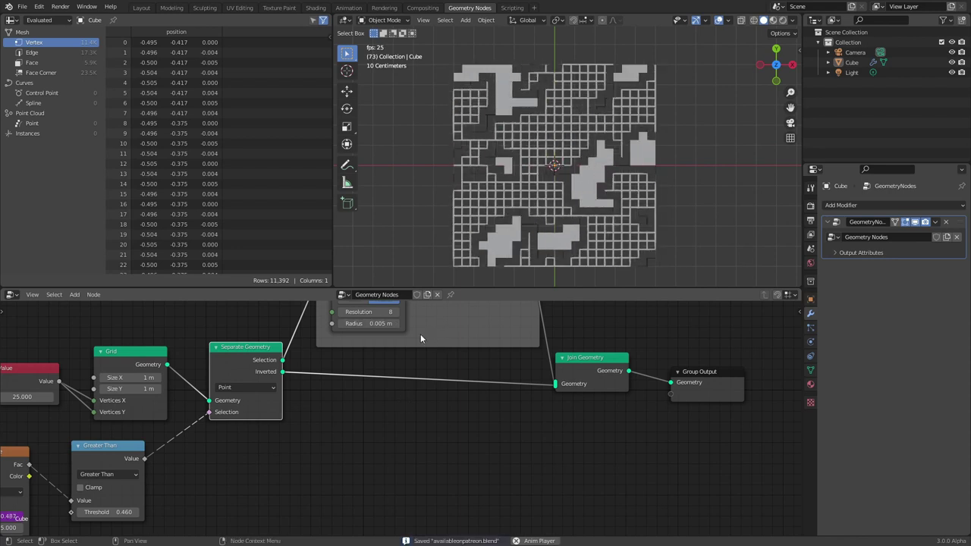
pyautogui.hotkey('shift', 'a')
pyautogui.click(391, 336)
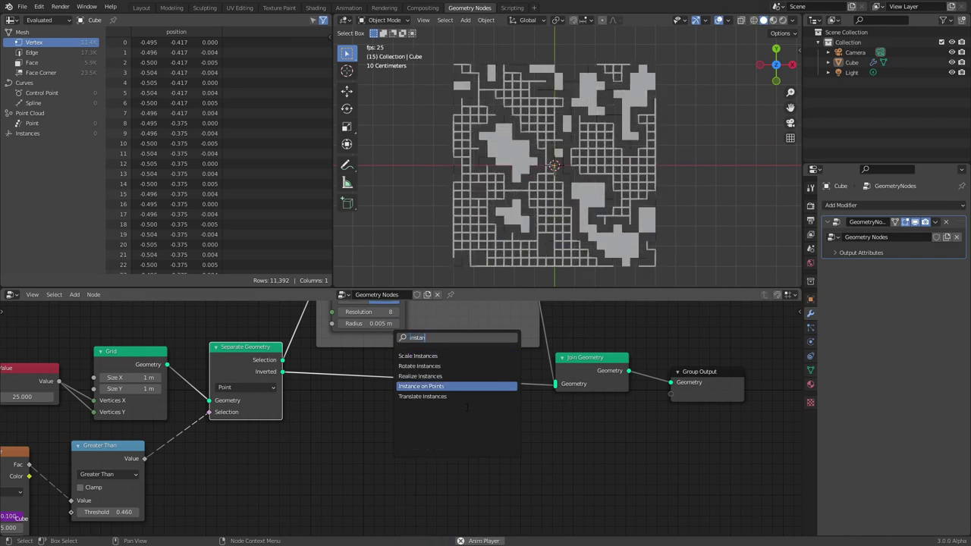
pyautogui.click(430, 387)
pyautogui.click(415, 358)
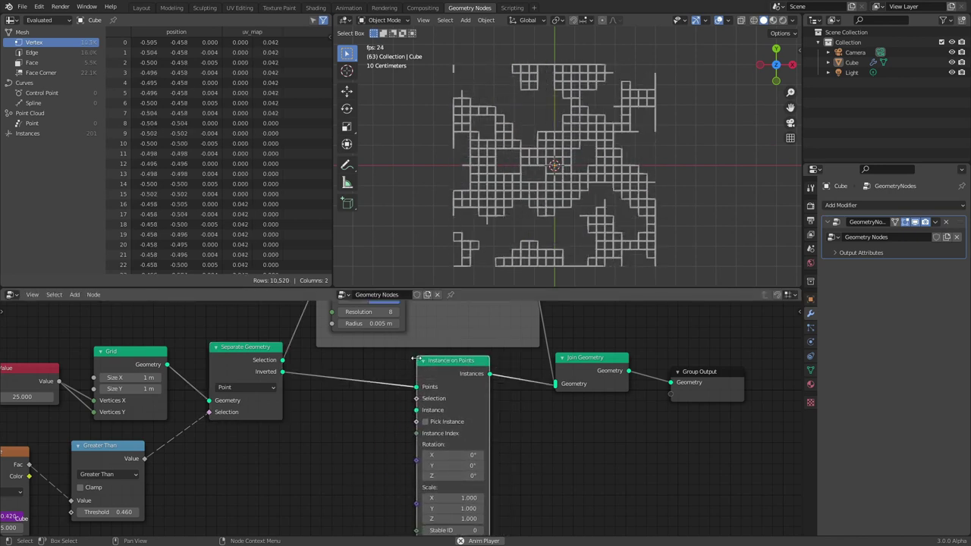
# - Add a UV Sphere node and connect its geometry to the Instance input of Instance on Points
pyautogui.moveTo(428, 405); pyautogui.dragTo(464, 385, button='middle')
pyautogui.hotkey('shift', 'a')
pyautogui.click(434, 336)
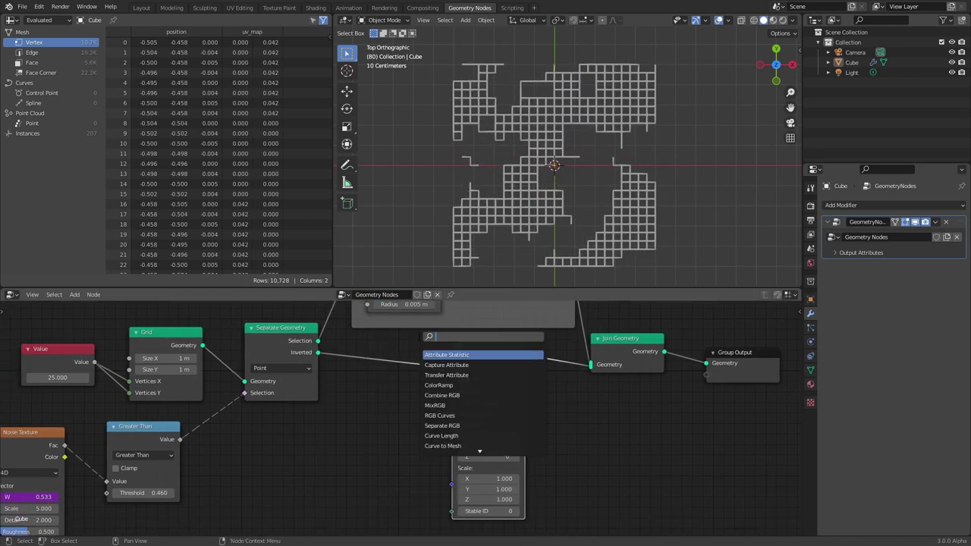
pyautogui.press('Return')
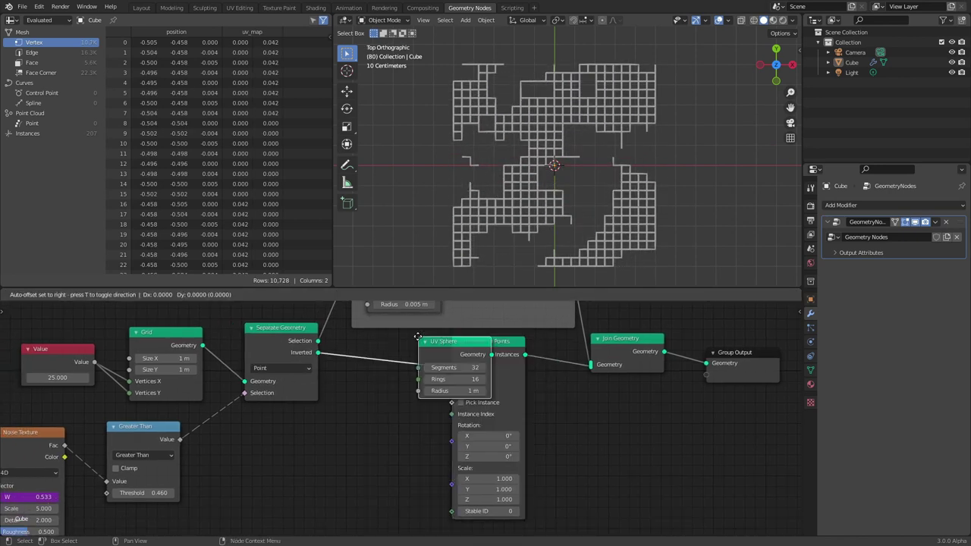
pyautogui.click(332, 425)
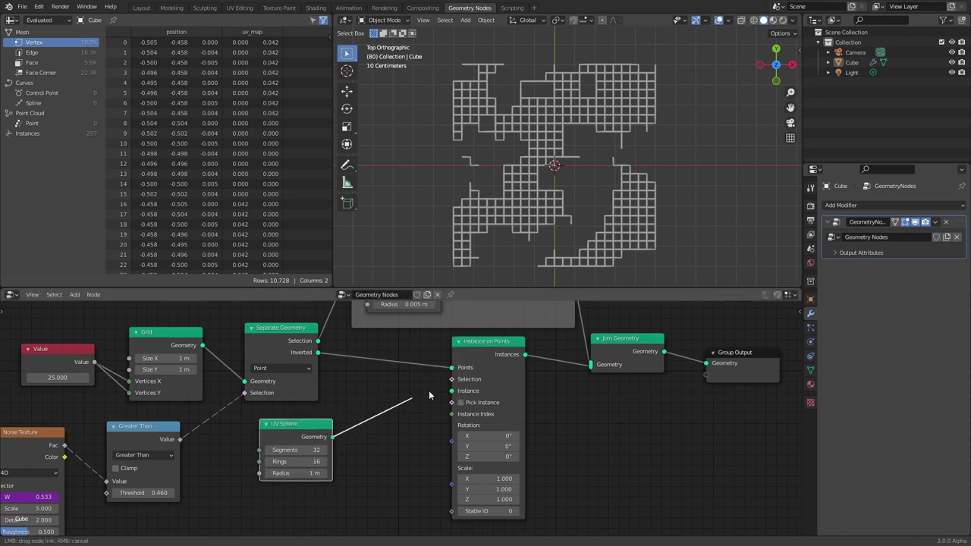
pyautogui.moveTo(451, 393); pyautogui.dragTo(451, 391)
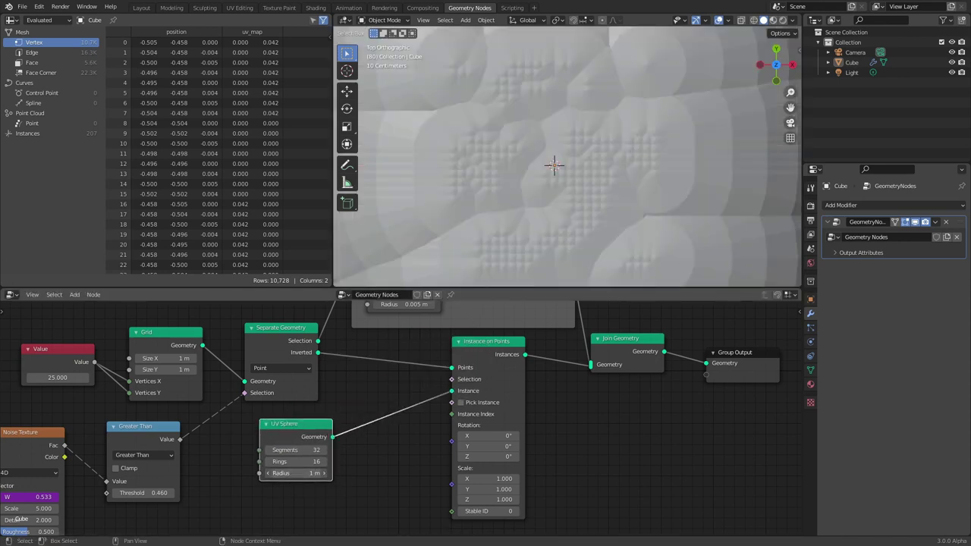
# - Reduce the UV Sphere's radius to 0.0185 m and play the animation
pyautogui.press('Return')
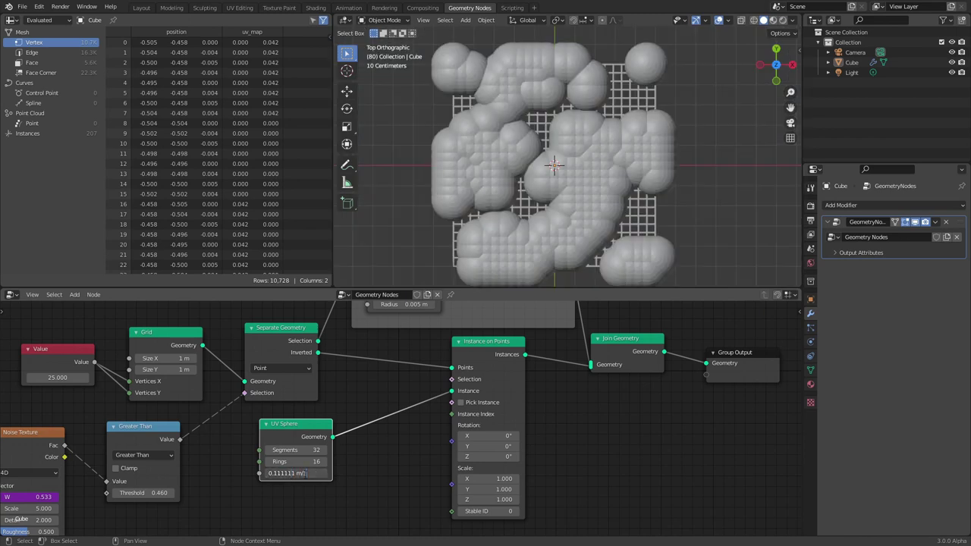
pyautogui.write('/4')
pyautogui.press('Return')
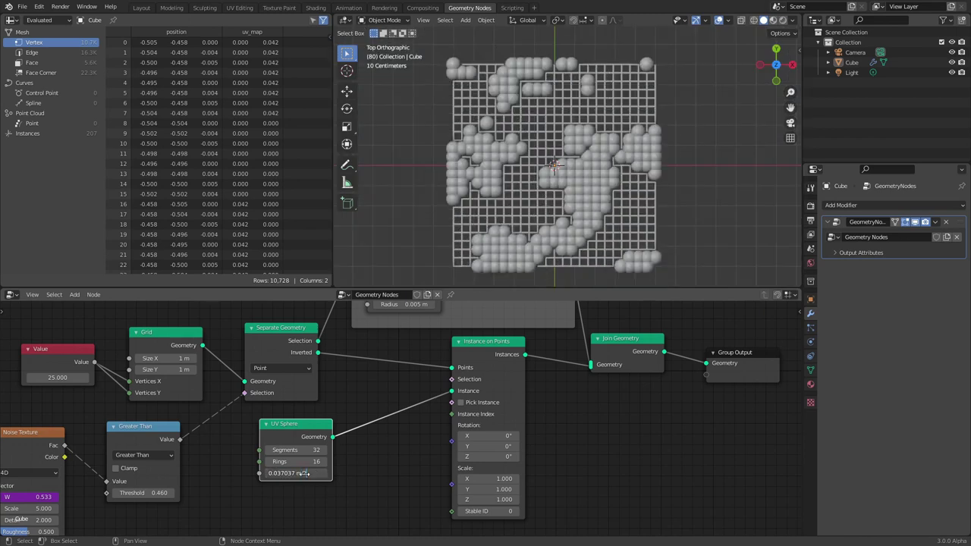
pyautogui.write('/2')
pyautogui.press('Return')
pyautogui.press('space')
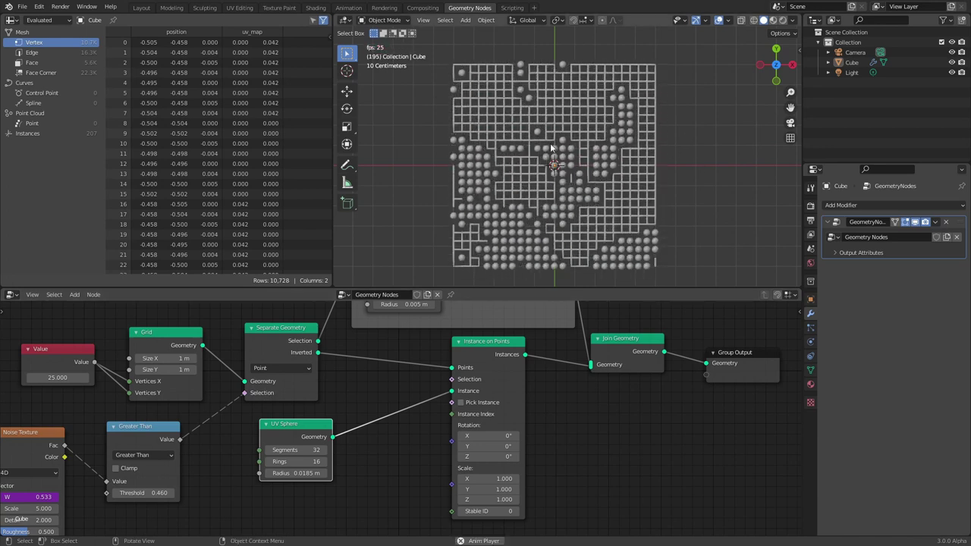
# - Test the Face domain on Separate Geometry with the sphere instances, inspect the grid up close, and return to Point
pyautogui.click(280, 368)
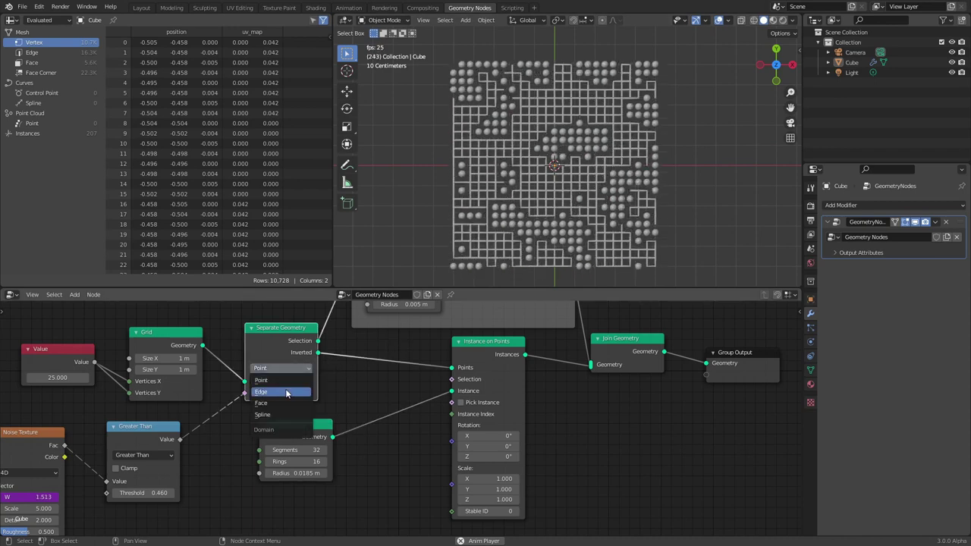
pyautogui.click(278, 403)
pyautogui.scroll(8, 582, 141)
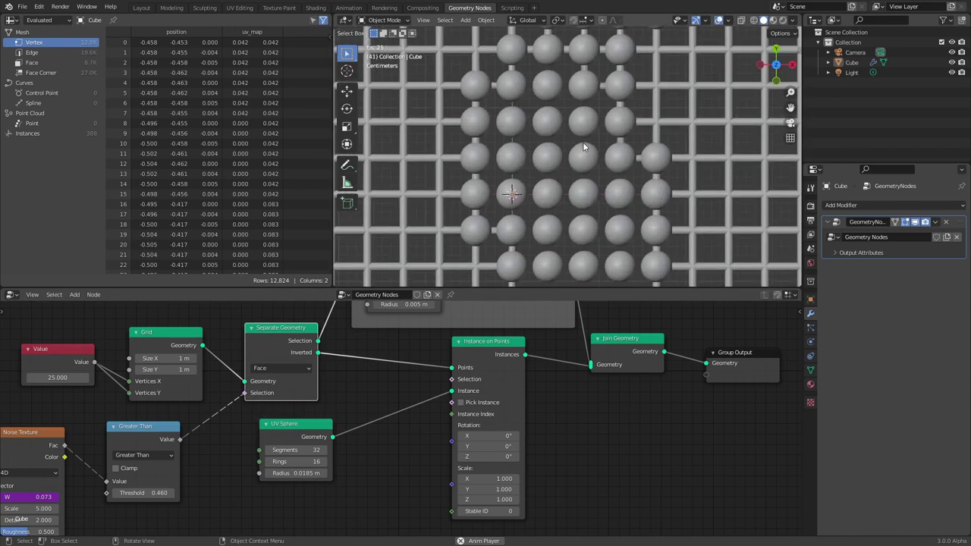
pyautogui.scroll(-8, 620, 153)
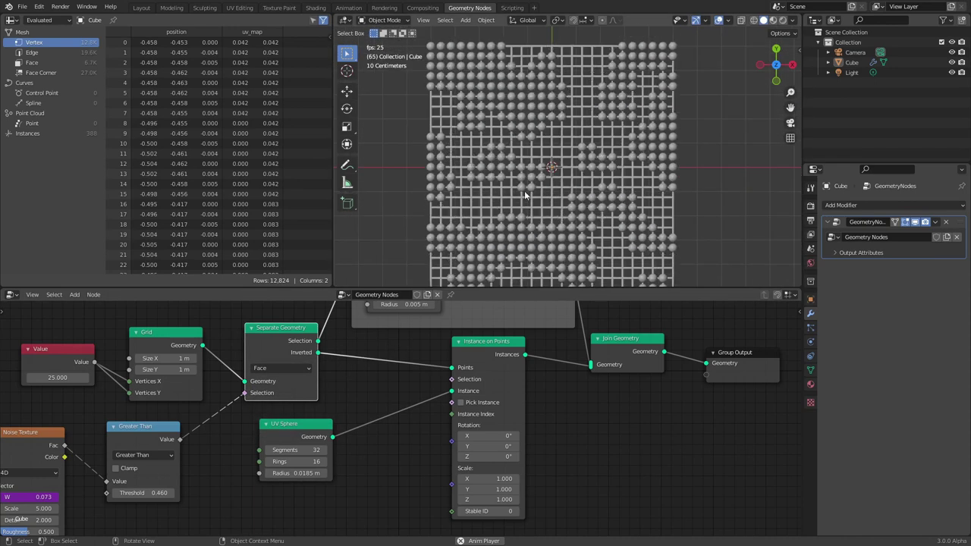
pyautogui.click(275, 368)
pyautogui.click(272, 379)
pyautogui.scroll(-2, 503, 209)
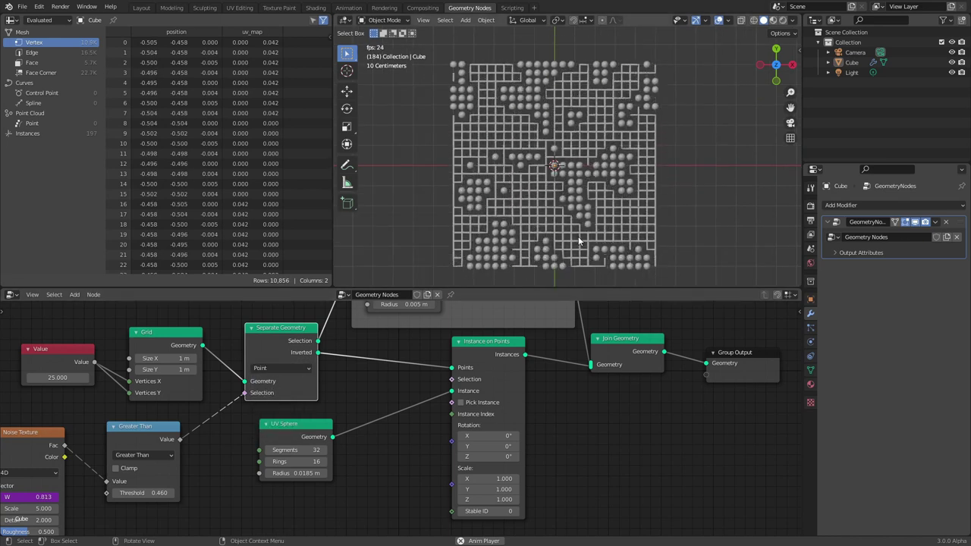
# - Set the UV Sphere to 8 segments and 4 rings
pyautogui.scroll(1, 579, 241)
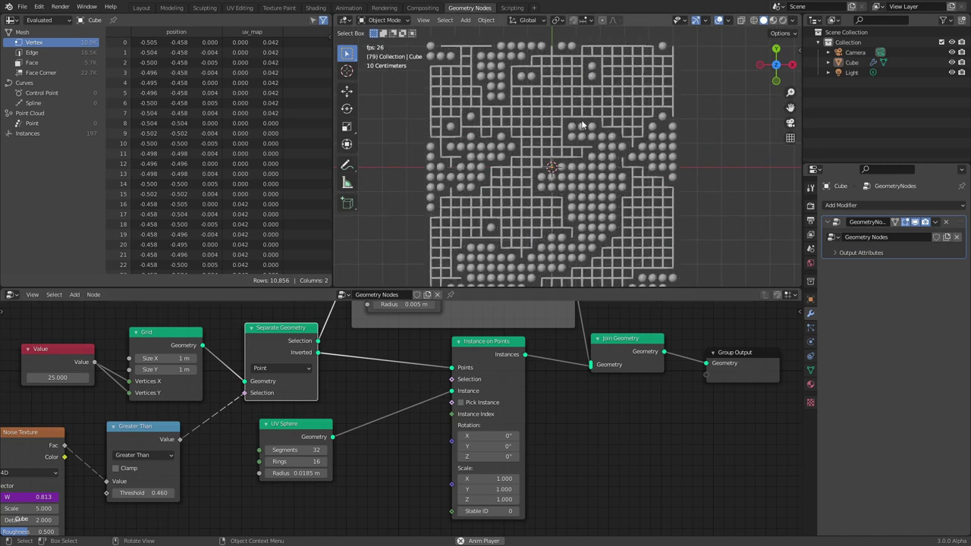
pyautogui.doubleClick(296, 449)
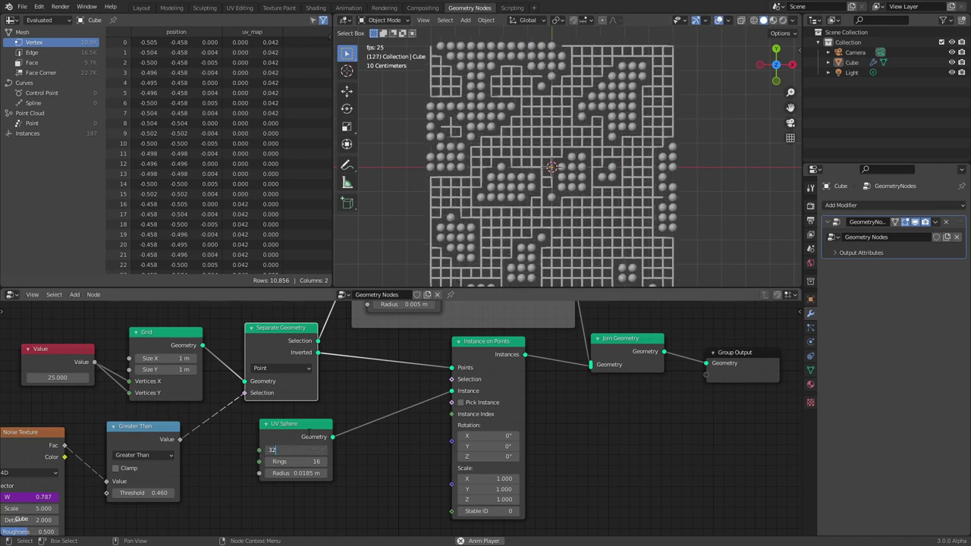
pyautogui.write('8')
pyautogui.press('Tab')
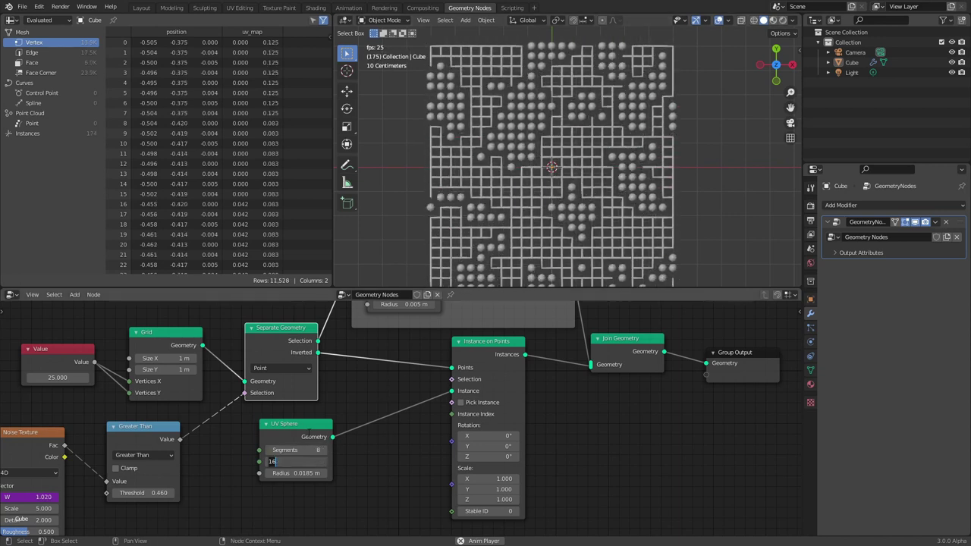
pyautogui.write('4')
pyautogui.press('Return')
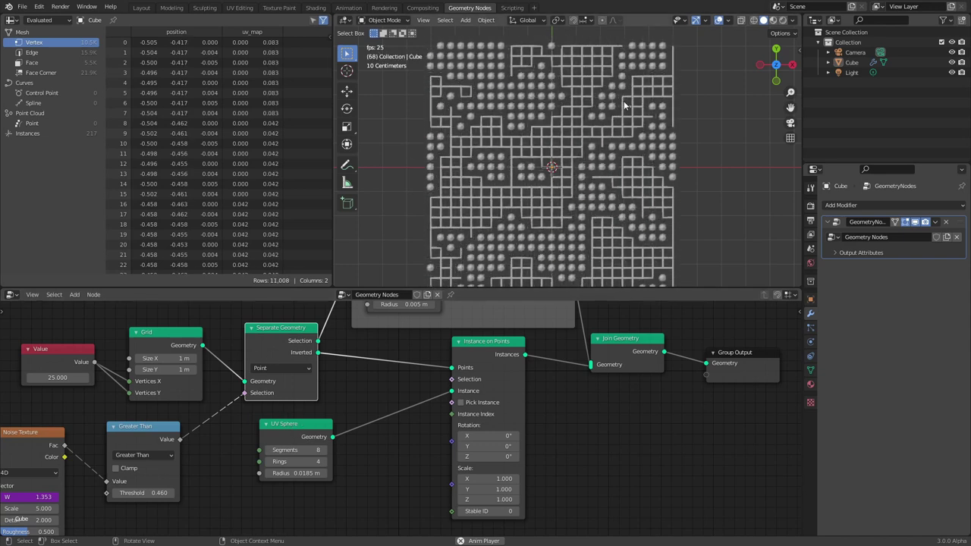
pyautogui.scroll(5, 580, 103)
pyautogui.scroll(-4, 582, 105)
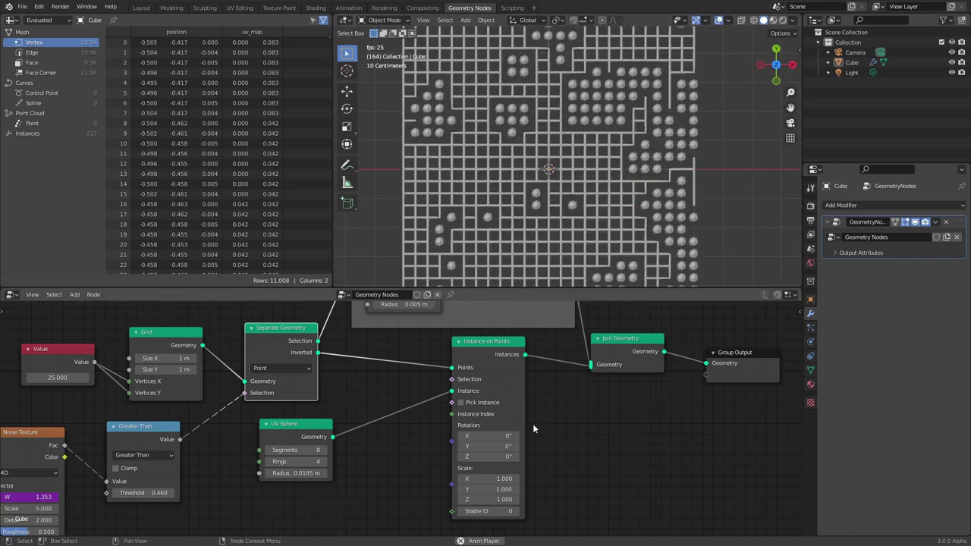
# - Connect the Noise Texture's Fac output to the Scale of Instance on Points and pause the animation to inspect the spheres
pyautogui.moveTo(457, 418); pyautogui.dragTo(472, 402, button='middle')
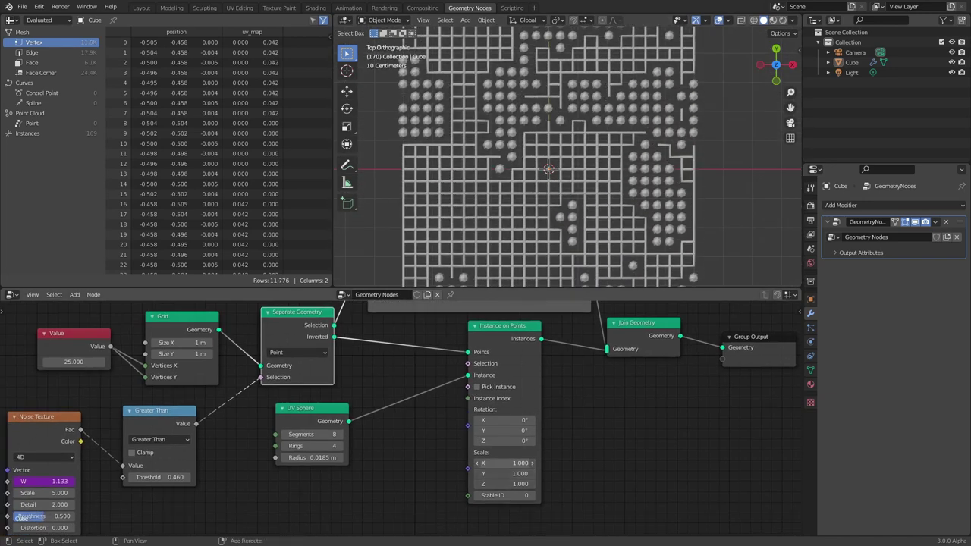
pyautogui.moveTo(441, 437); pyautogui.dragTo(487, 414, button='middle')
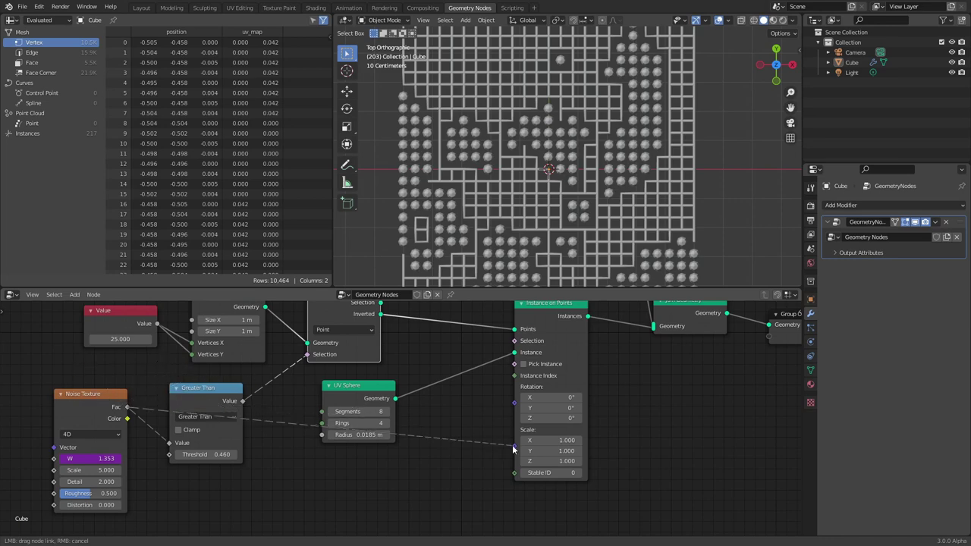
pyautogui.moveTo(512, 448); pyautogui.dragTo(512, 444)
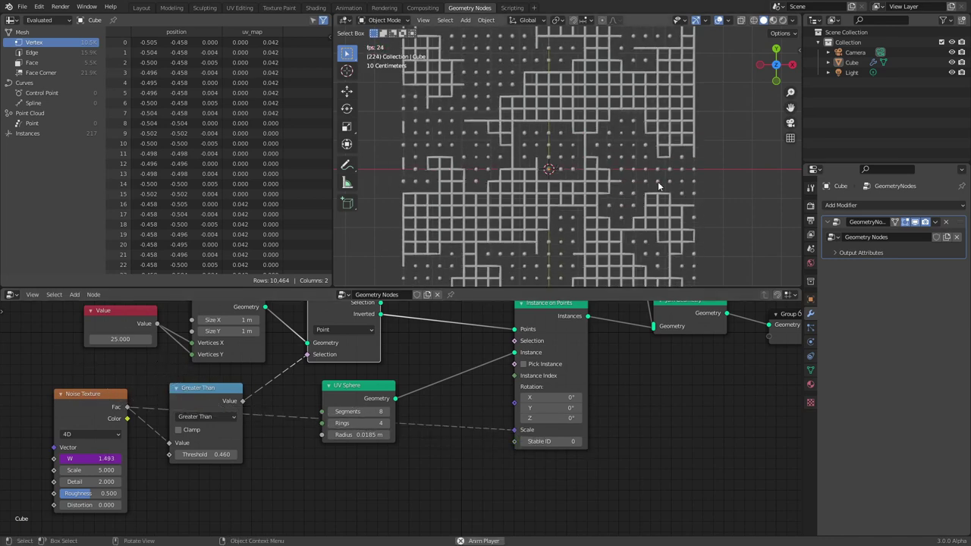
pyautogui.scroll(5, 658, 186)
pyautogui.press('space')
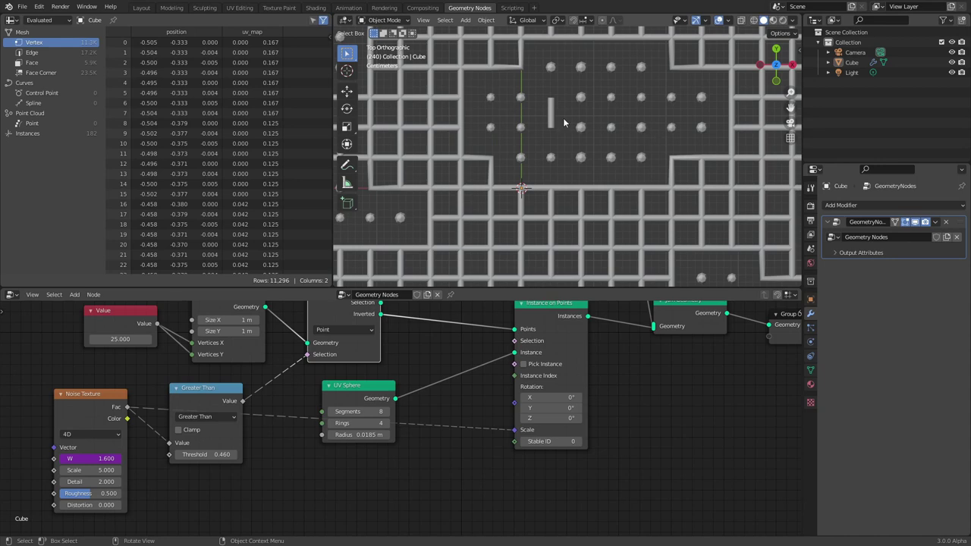
# - Insert a Map Range node on the link between the Noise Texture's Fac and the Scale of Instance on Points
pyautogui.scroll(-2, 401, 418)
pyautogui.hotkey('shift', 'a')
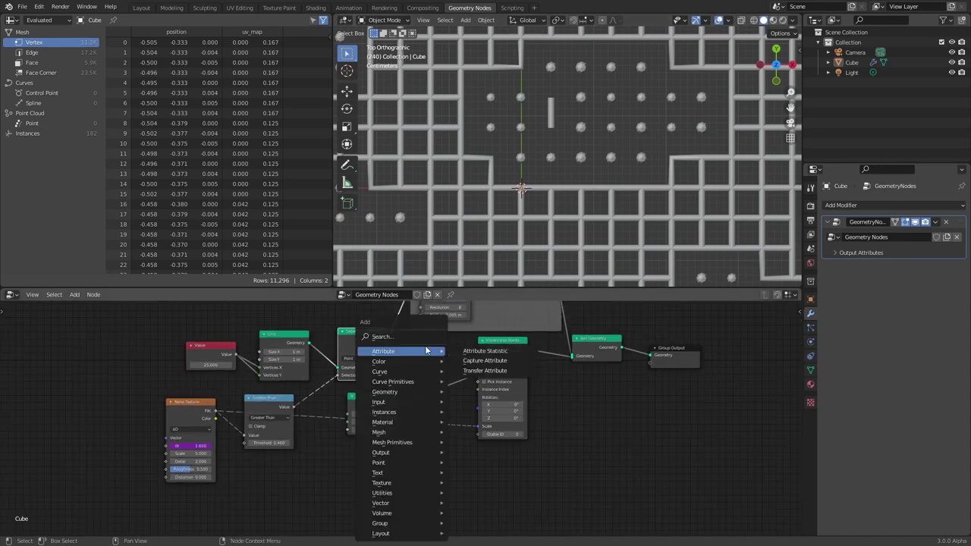
pyautogui.click(424, 341)
pyautogui.write('map')
pyautogui.press('Return')
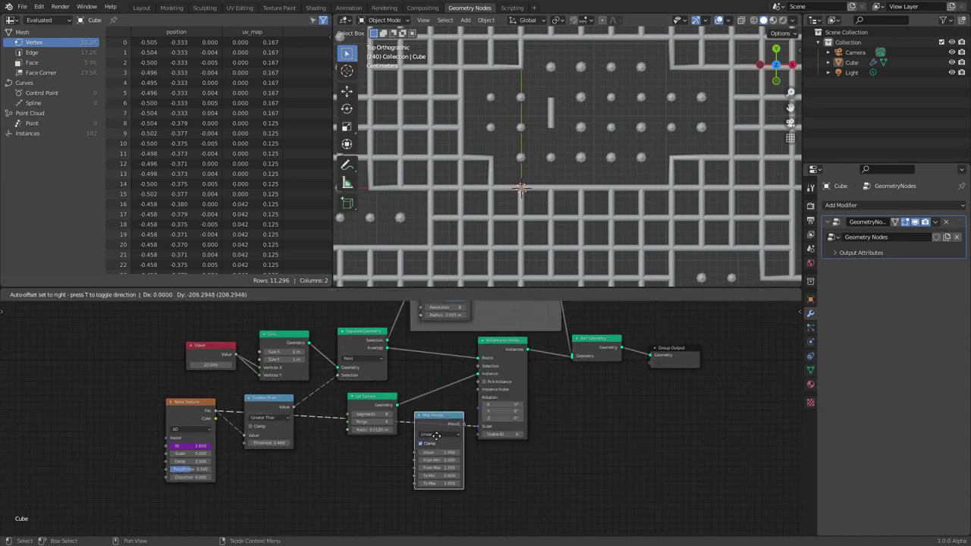
pyautogui.click(381, 477)
pyautogui.scroll(3, 334, 442)
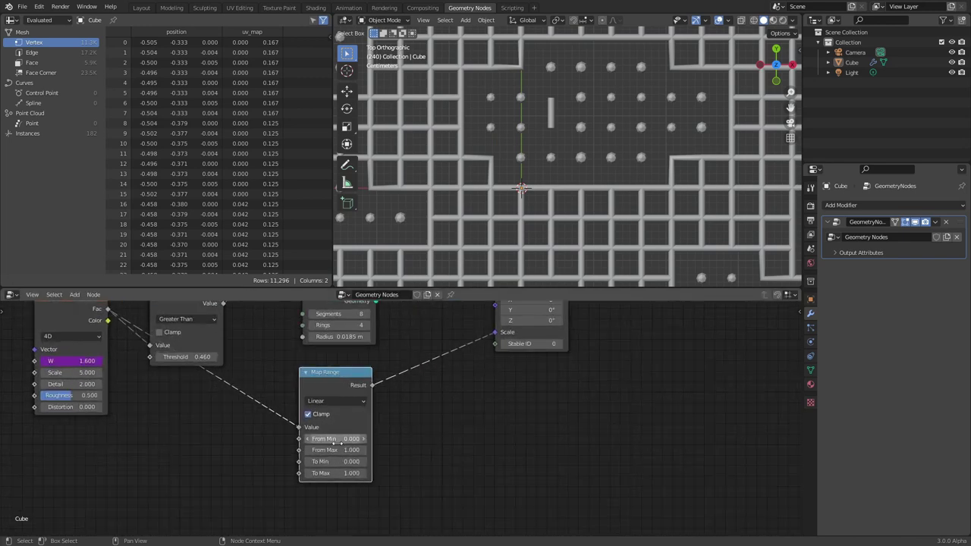
# - Set the Map Range's From Min to 0.290 and From Max to 0.550, and play the animation
pyautogui.moveTo(333, 438); pyautogui.dragTo(364, 439)
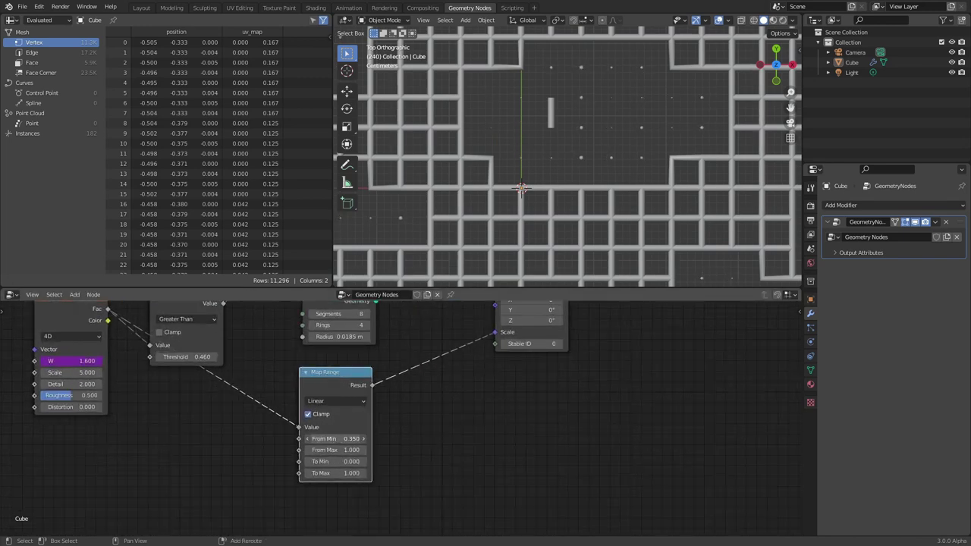
pyautogui.hotkey('ctrl', 'z')
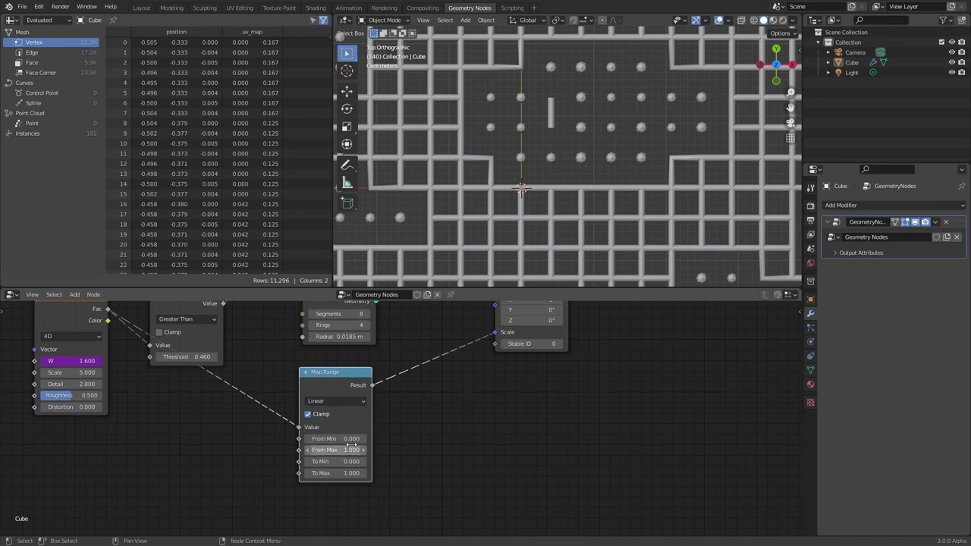
pyautogui.moveTo(342, 438)
pyautogui.mouseDown()
pyautogui.moveTo(350, 438)
pyautogui.moveTo(326, 446)
pyautogui.mouseUp()
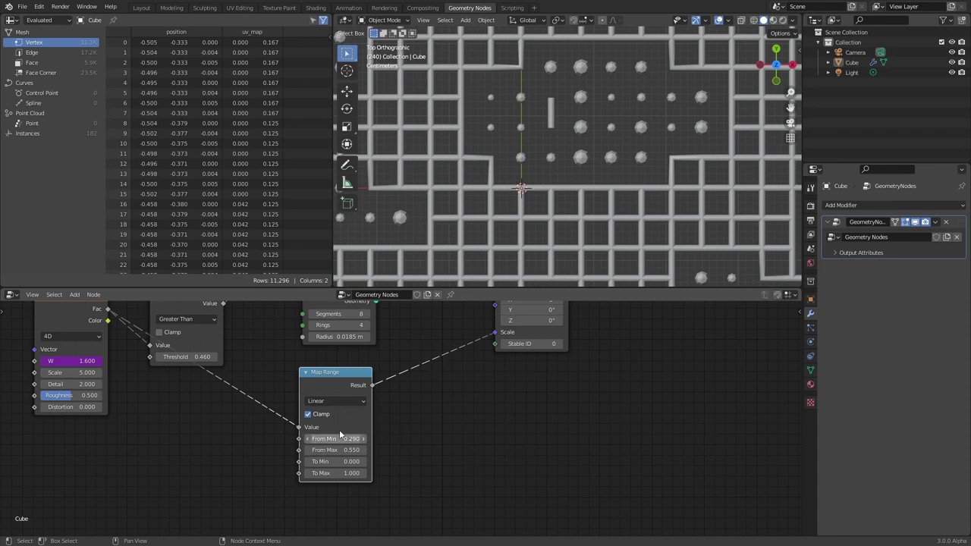
pyautogui.scroll(-6, 541, 176)
pyautogui.press('space')
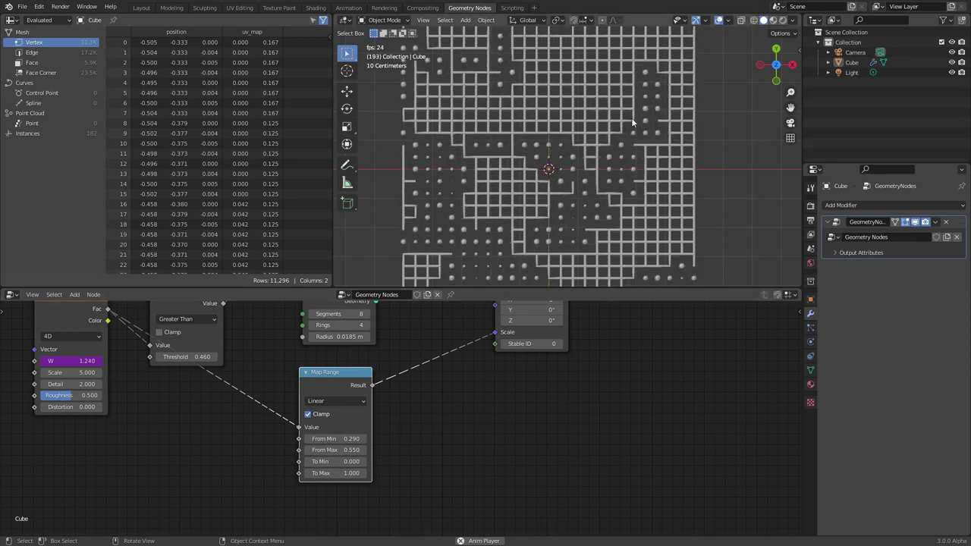
# - Adjust the Map Range to From Min 0.310 and From Max 0.440, and play the animation to check the sphere sizes
pyautogui.scroll(1, 345, 443)
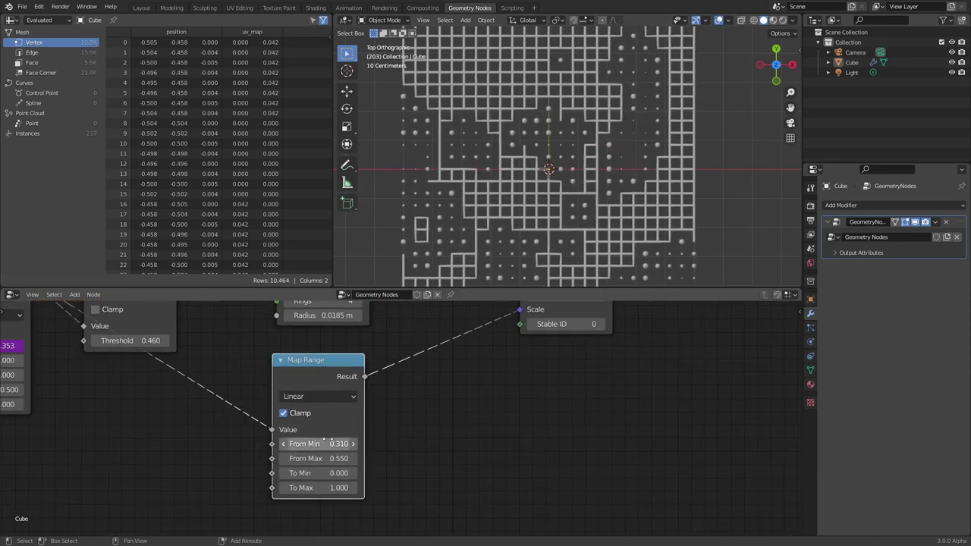
pyautogui.moveTo(326, 458); pyautogui.dragTo(307, 458)
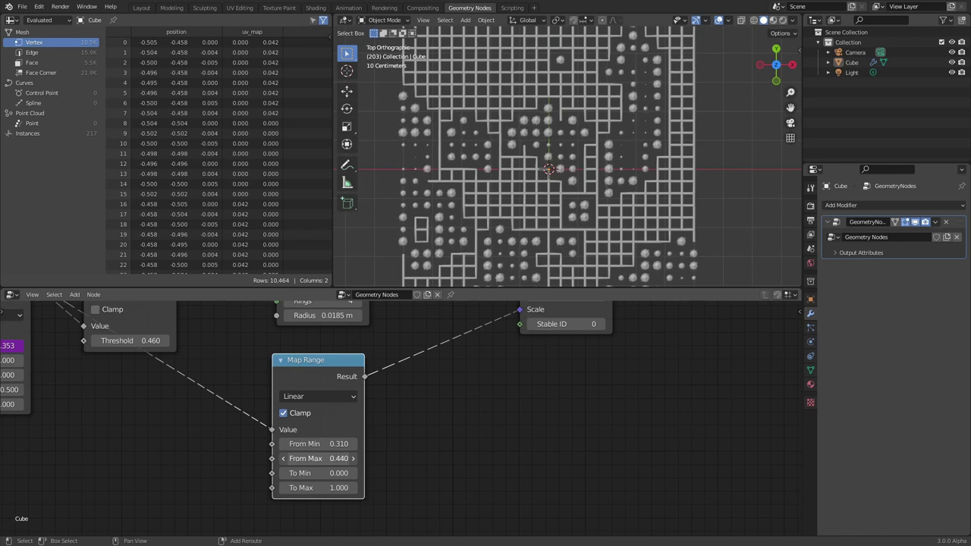
pyautogui.press('space')
pyautogui.scroll(-4, 634, 169)
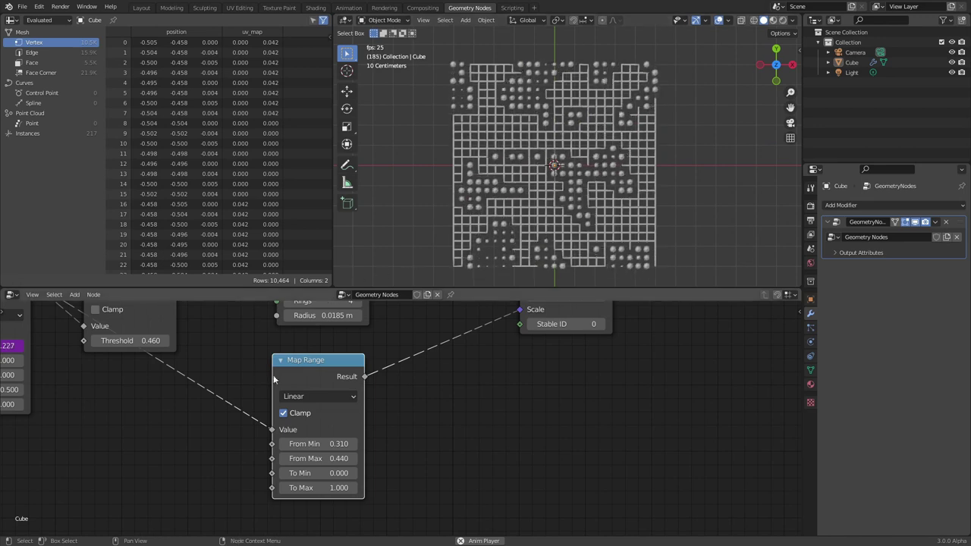
pyautogui.press('space')
# - Try driving the Map Range's Value with a Random Value node, restore the noise link and delete the node
pyautogui.hotkey('shift', 'a')
pyautogui.write('random')
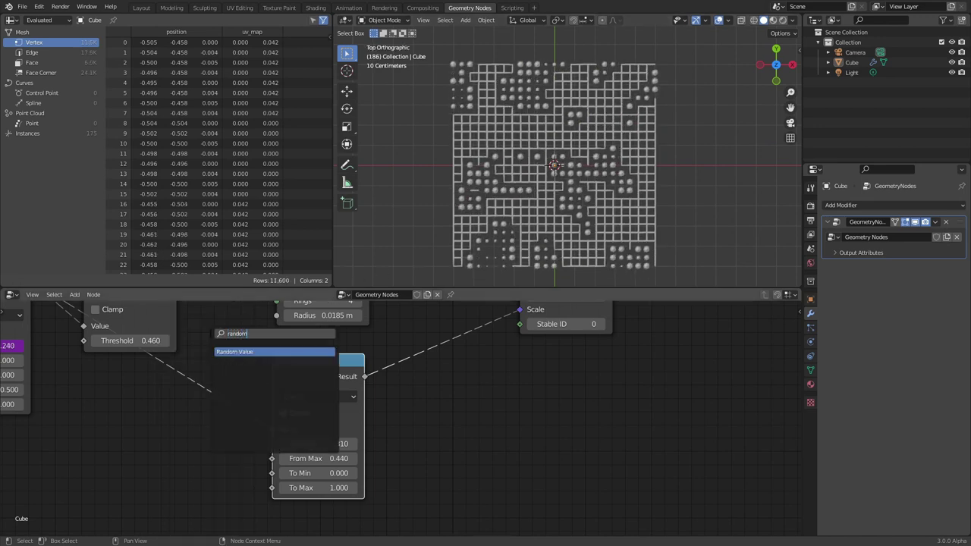
pyautogui.press('Return')
pyautogui.click(180, 450)
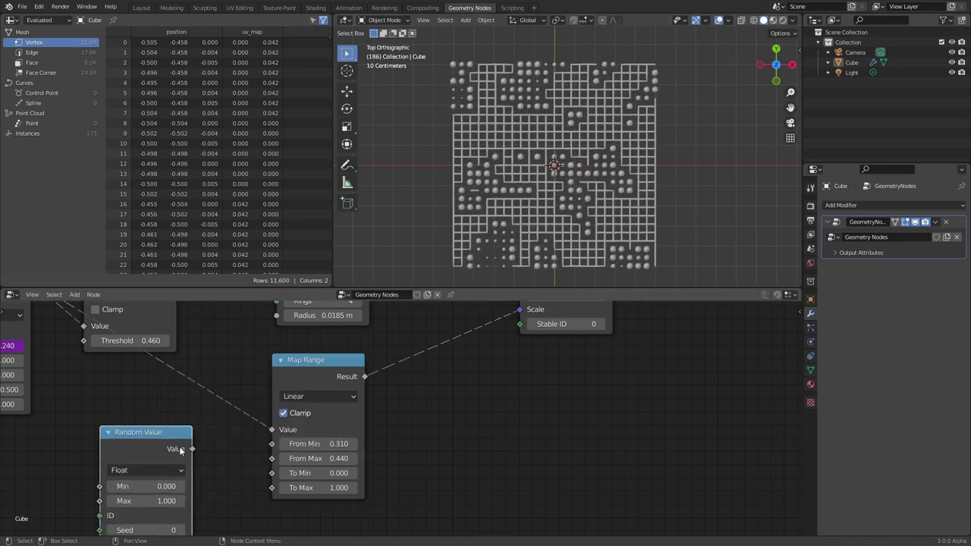
pyautogui.moveTo(274, 434); pyautogui.dragTo(272, 429)
pyautogui.press('space')
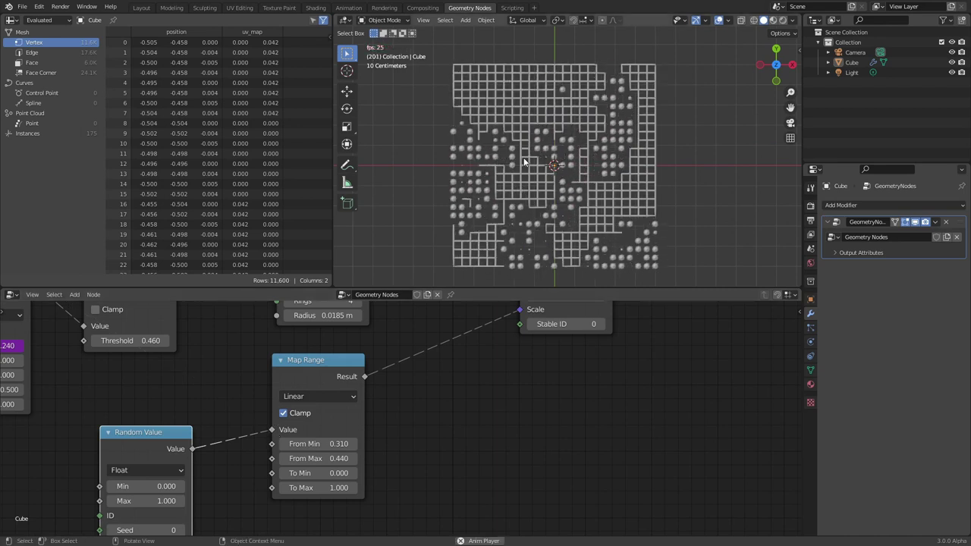
pyautogui.press('space')
pyautogui.hotkey('ctrl', 'z')
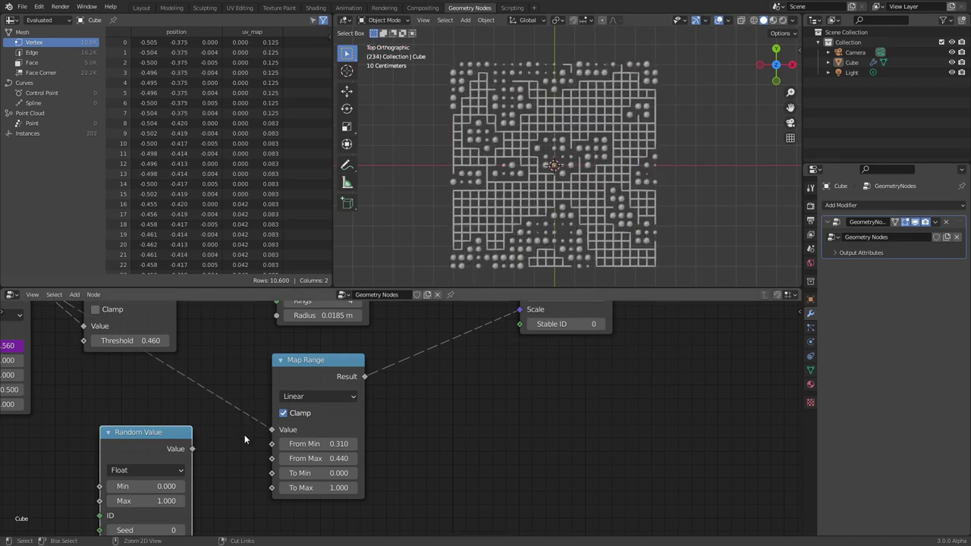
pyautogui.press('x')
# - Play the animation with the noise-driven sphere scale and save the file
pyautogui.press('space')
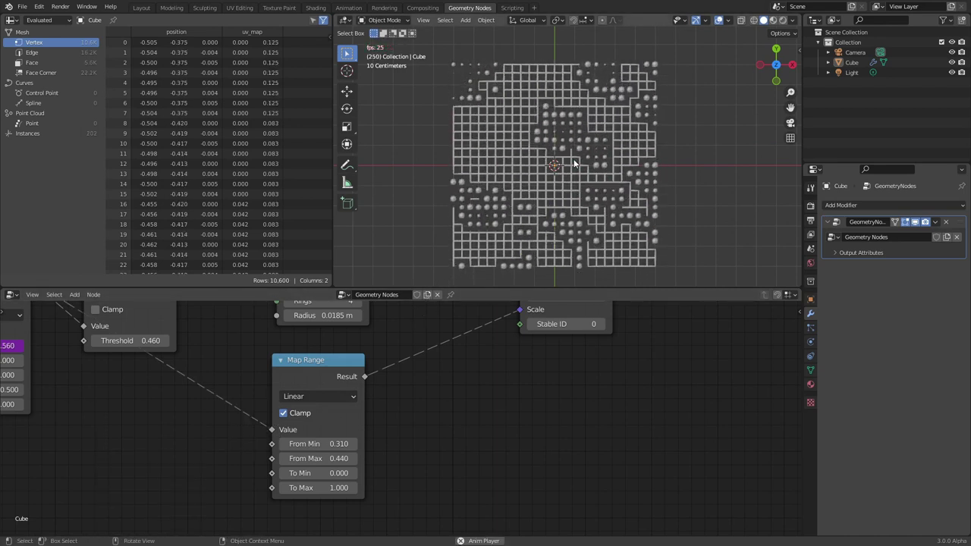
pyautogui.hotkey('ctrl', 's')
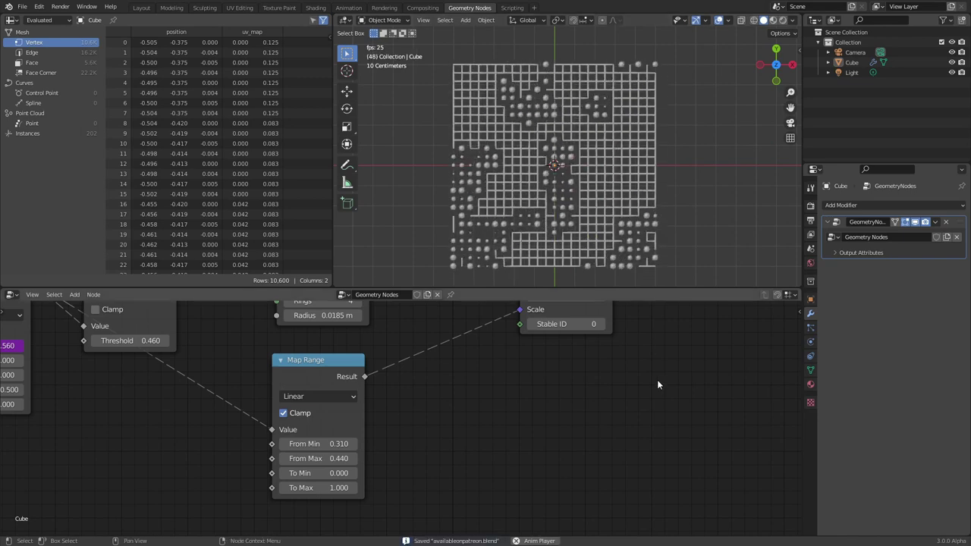
pyautogui.press('space')
# - Insert a Set Shade Smooth node between the UV Sphere and Instance on Points, and enable Shade Smooth on it
pyautogui.scroll(8, 587, 153)
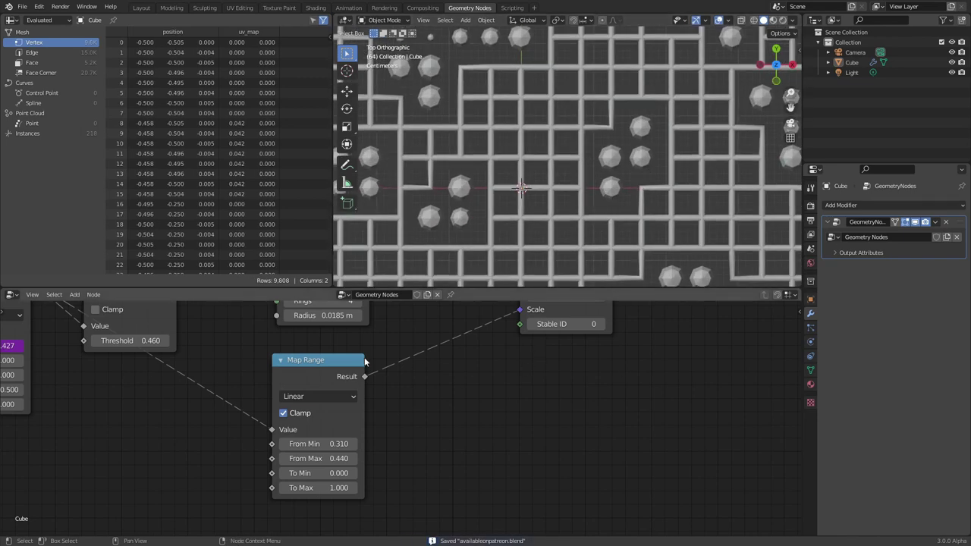
pyautogui.moveTo(365, 350); pyautogui.dragTo(362, 423, button='middle')
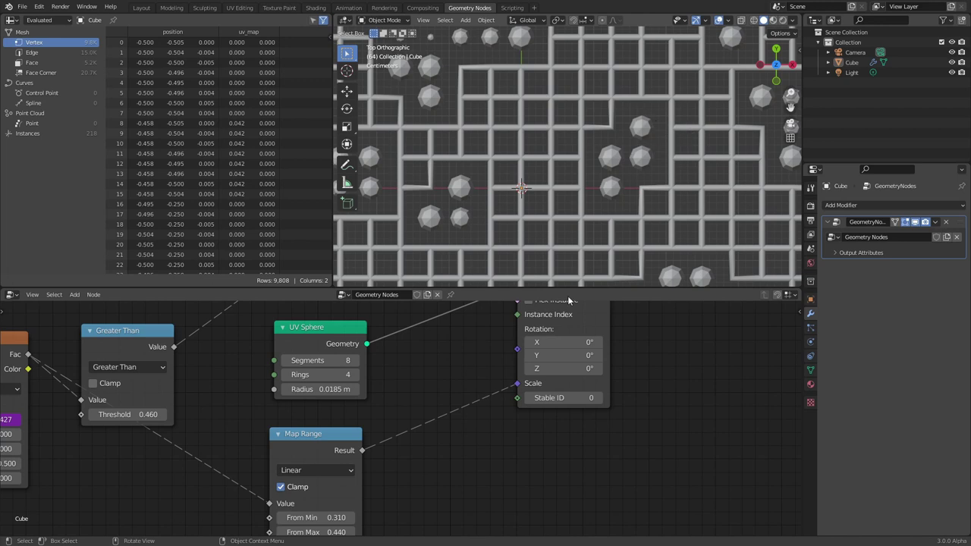
pyautogui.moveTo(428, 356); pyautogui.dragTo(408, 405, button='middle')
pyautogui.moveTo(369, 363); pyautogui.dragTo(332, 374, button='middle')
pyautogui.hotkey('shift', 'a')
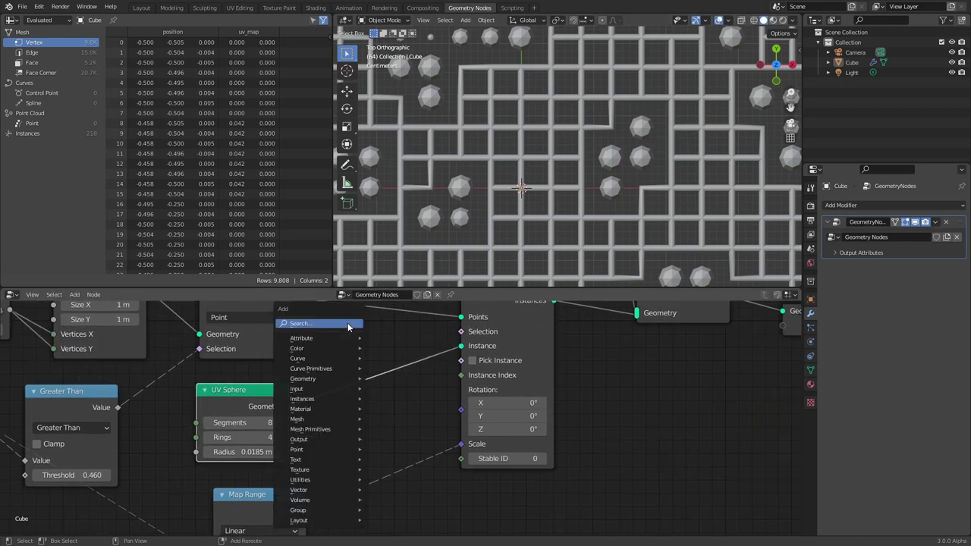
pyautogui.click(338, 326)
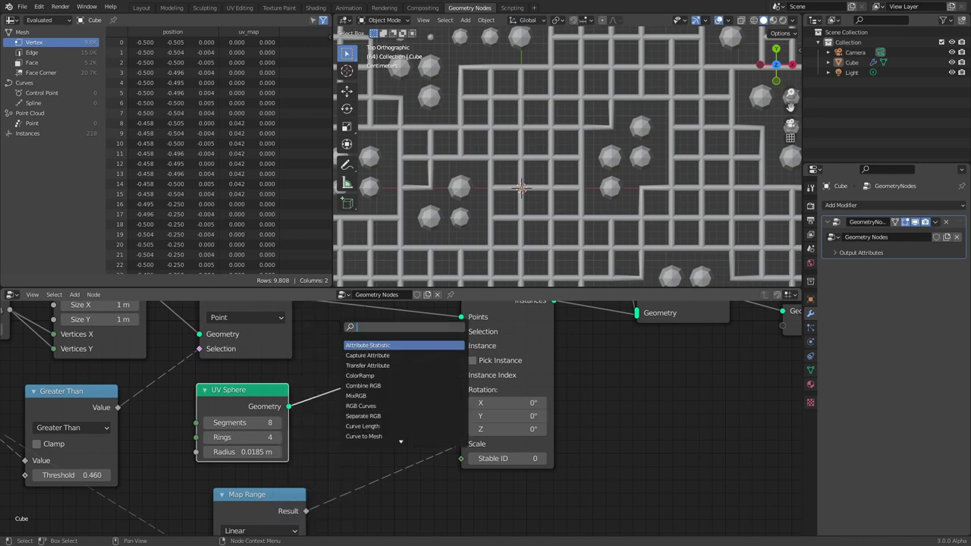
pyautogui.write('set sh')
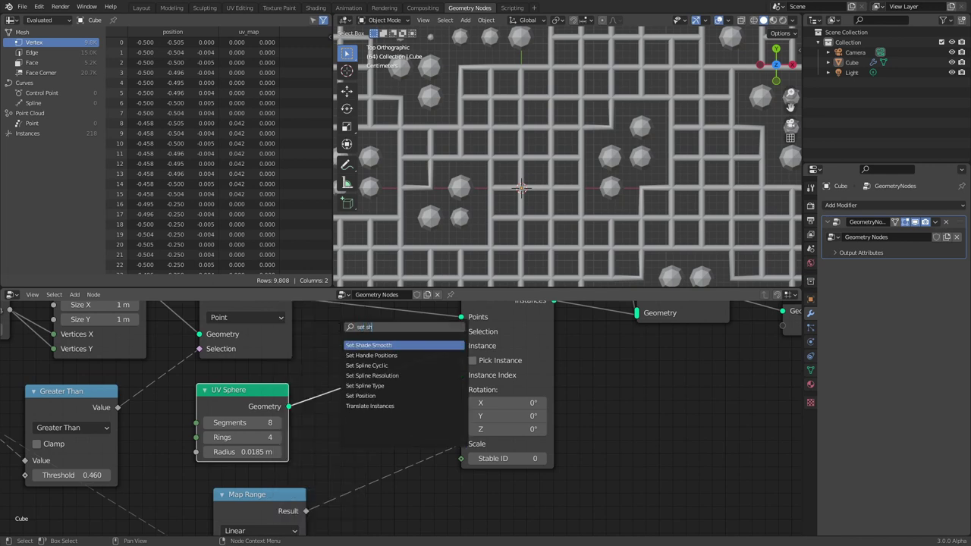
pyautogui.write('ar')
pyautogui.press('Return')
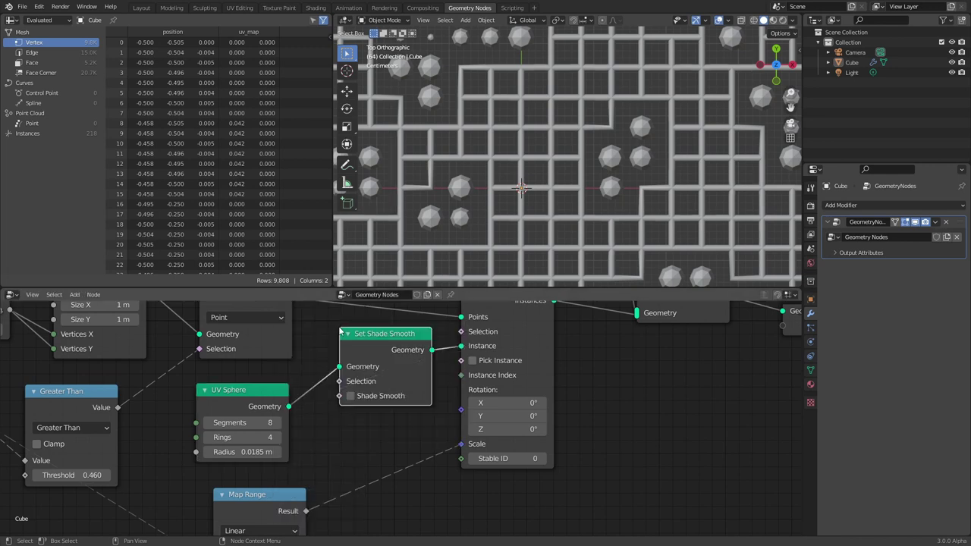
pyautogui.click(340, 329)
pyautogui.click(352, 396)
# - Set the UV Sphere to 14 segments and 6 rings, and play the animation to check the smooth spheres
pyautogui.scroll(-5, 559, 167)
pyautogui.press('space')
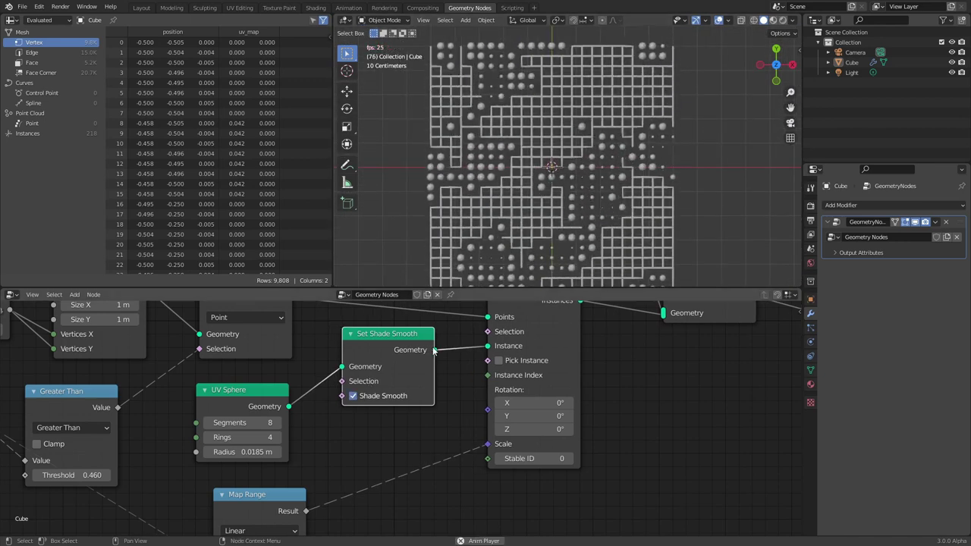
pyautogui.press('space')
pyautogui.scroll(6, 585, 176)
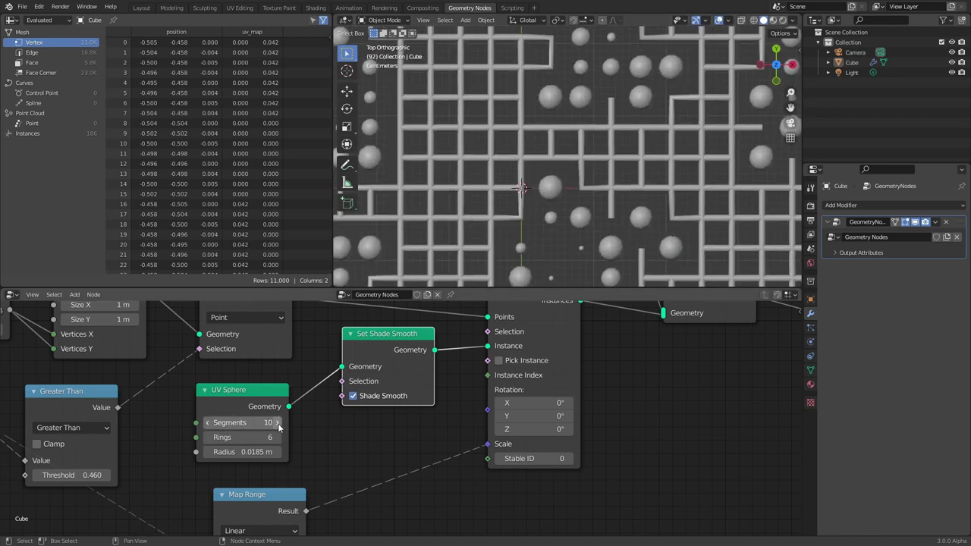
pyautogui.write('4')
pyautogui.press('Return')
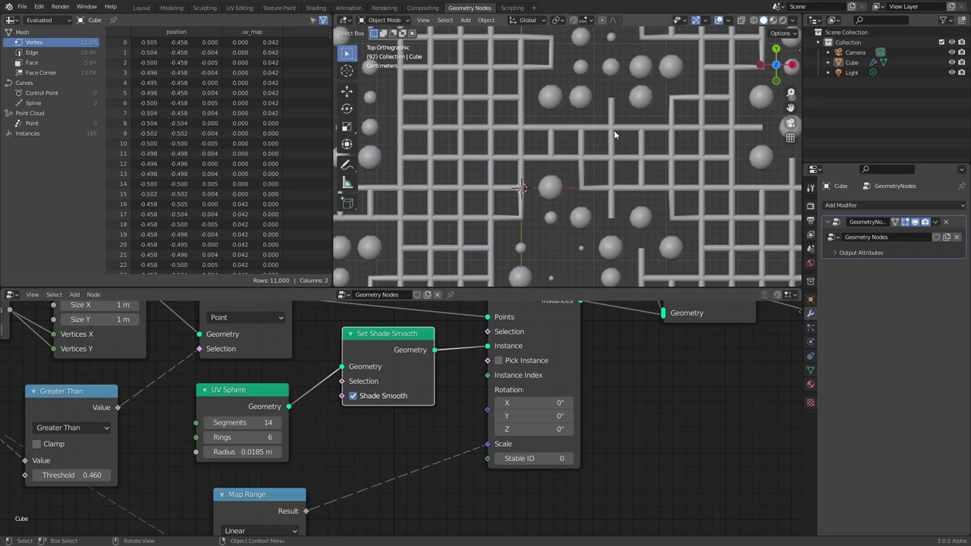
pyautogui.scroll(-5, 614, 134)
pyautogui.press('space')
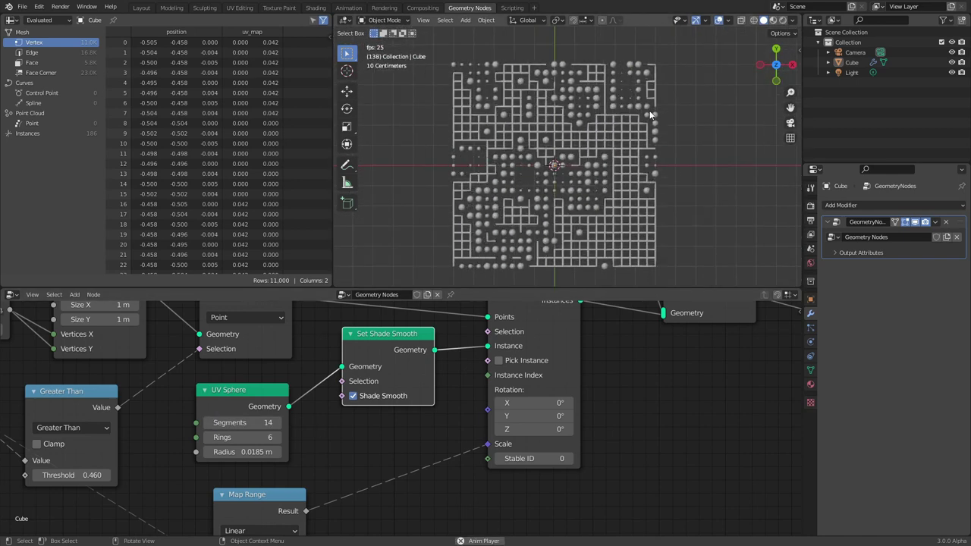
# - Add a reroute point on the links from the Value node to the Grid's Vertices X and Y, placed near the Grid
pyautogui.moveTo(72, 474); pyautogui.dragTo(498, 435, button='middle')
pyautogui.scroll(-3, 499, 435)
pyautogui.keyDown('shift'); pyautogui.moveTo(333, 373); pyautogui.dragTo(343, 347, button='right'); pyautogui.keyUp('shift')
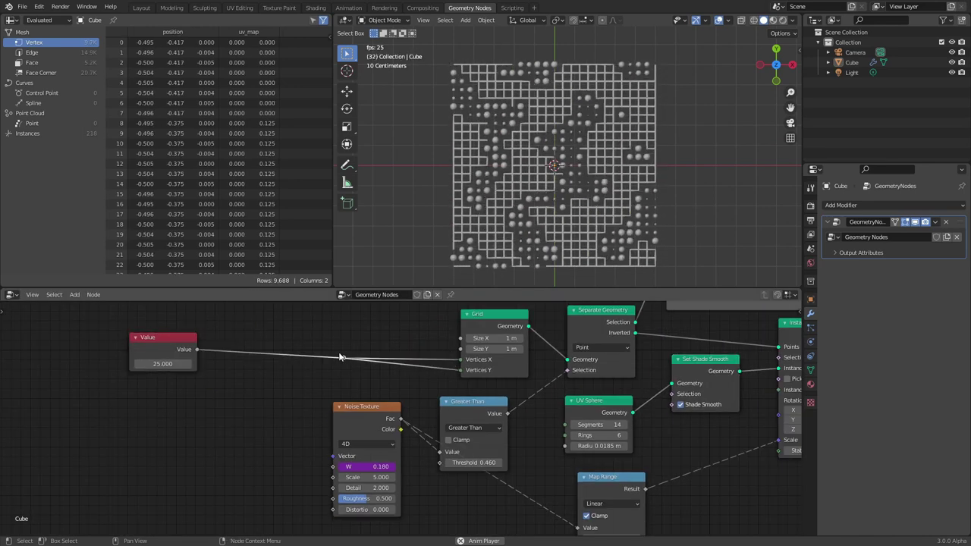
pyautogui.moveTo(340, 356); pyautogui.dragTo(411, 348)
# - Duplicate the Value node, connect the copy to the Greater Than node's Threshold and set it to 0.500
pyautogui.click(180, 339)
pyautogui.hotkey('shift', 'd')
pyautogui.click(180, 403)
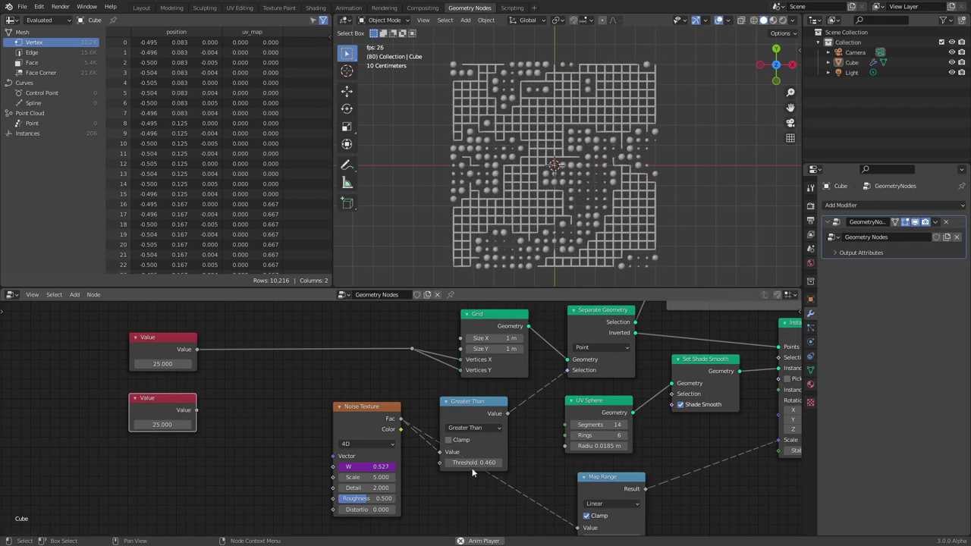
pyautogui.write('0.460')
pyautogui.keyDown('alt'); pyautogui.moveTo(183, 409); pyautogui.dragTo(445, 461, button='right'); pyautogui.keyUp('alt')
pyautogui.moveTo(205, 411); pyautogui.dragTo(333, 423, button='middle')
pyautogui.scroll(6, 334, 422)
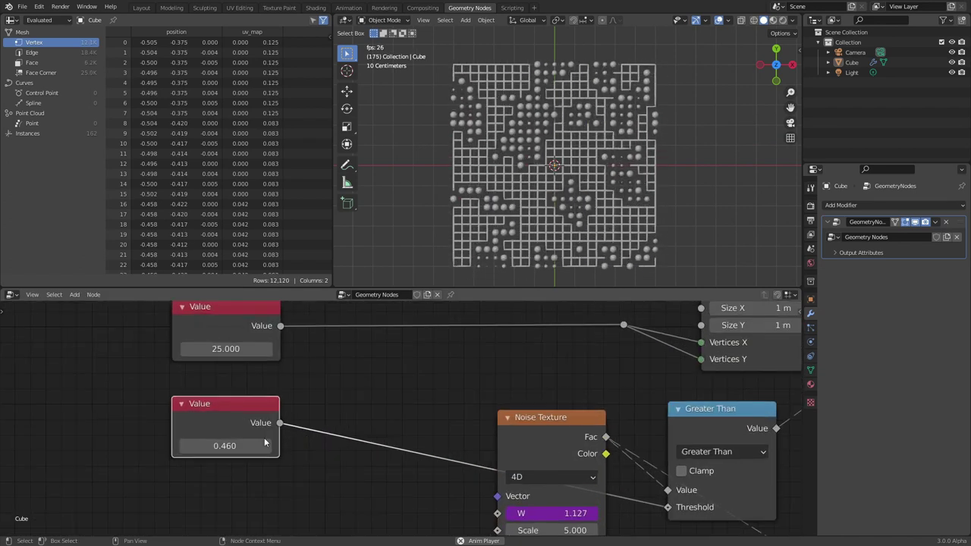
pyautogui.moveTo(225, 446); pyautogui.dragTo(257, 446)
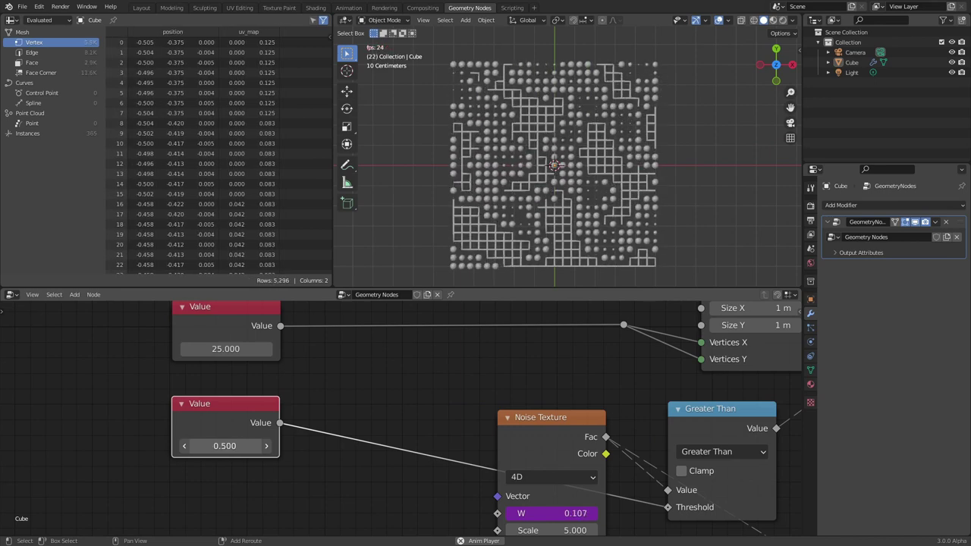
# - Try a value of 30 for the Grid's vertex count and return it to 25
pyautogui.moveTo(230, 362); pyautogui.dragTo(234, 402, button='middle')
pyautogui.moveTo(229, 389)
pyautogui.mouseDown()
pyautogui.moveTo(199, 389)
pyautogui.moveTo(237, 389)
pyautogui.mouseUp()
pyautogui.click(229, 389)
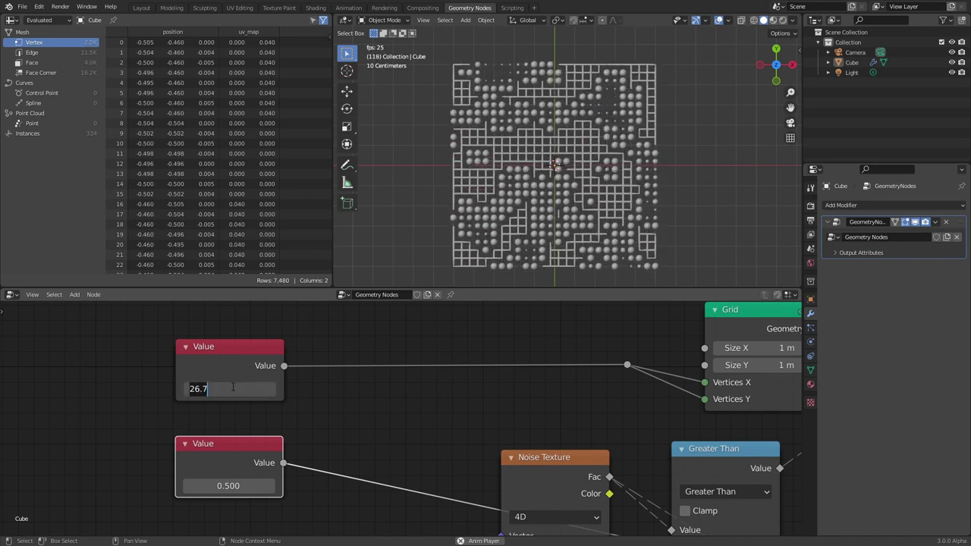
pyautogui.write('30')
pyautogui.press('Return')
pyautogui.click(233, 388)
pyautogui.write('25')
pyautogui.press('Return')
# - Divide the UV Sphere's radius by 1.5 to 0.0123 m and stop the animation playback
pyautogui.scroll(-6, 622, 433)
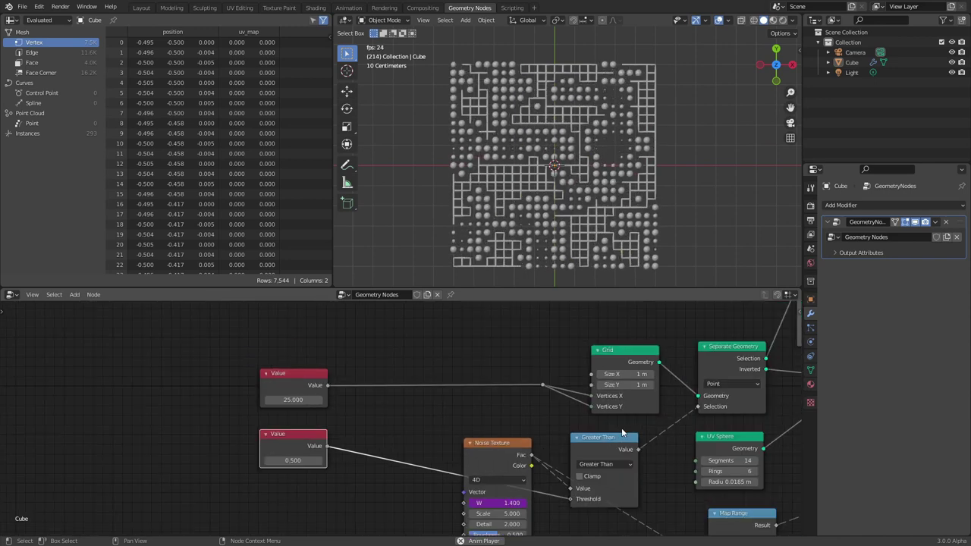
pyautogui.moveTo(622, 433); pyautogui.dragTo(254, 324, button='middle')
pyautogui.scroll(-1, 254, 324)
pyautogui.scroll(5, 417, 387)
pyautogui.moveTo(363, 357); pyautogui.dragTo(412, 445, button='middle')
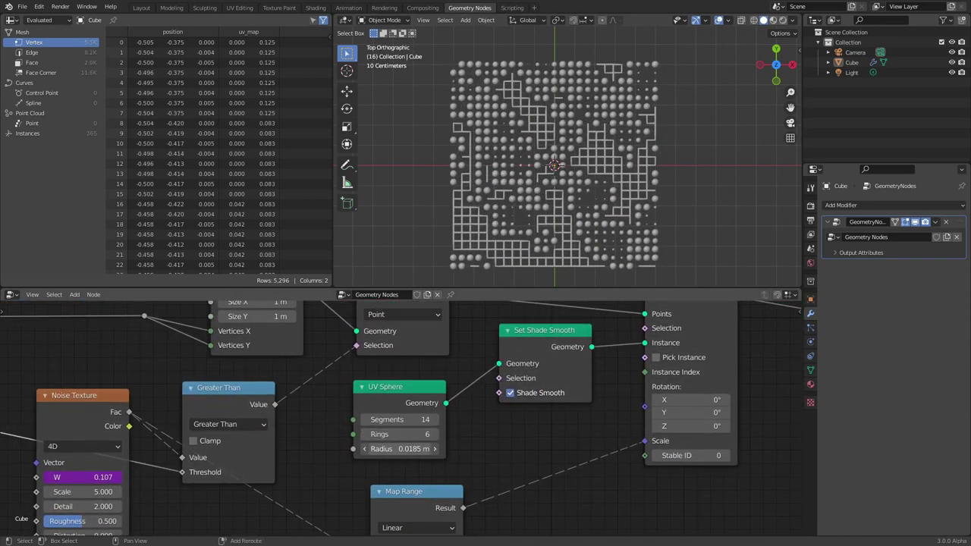
pyautogui.moveTo(415, 445)
pyautogui.mouseDown()
pyautogui.moveTo(436, 447)
pyautogui.moveTo(422, 448)
pyautogui.mouseUp()
pyautogui.click(422, 448)
pyautogui.write('/1.5')
pyautogui.press('Return')
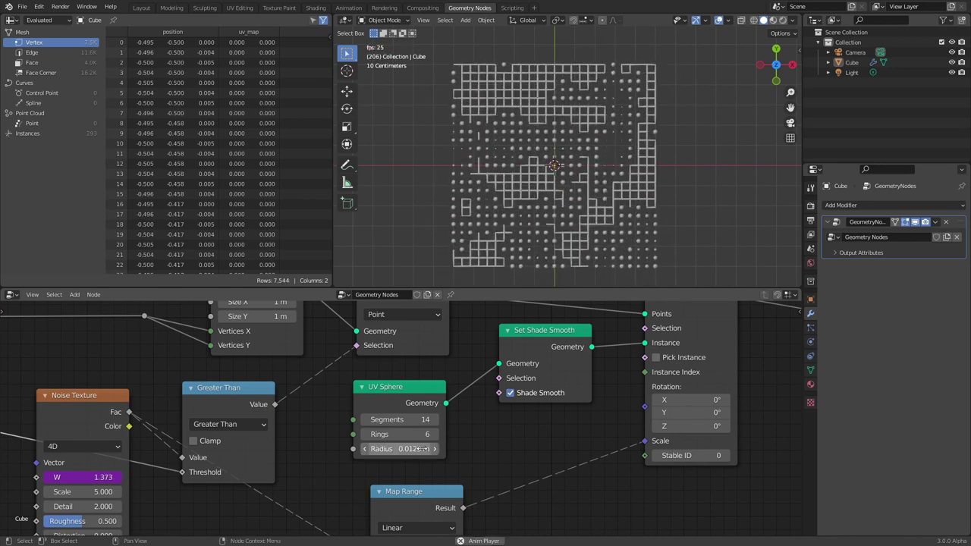
pyautogui.press('Escape')
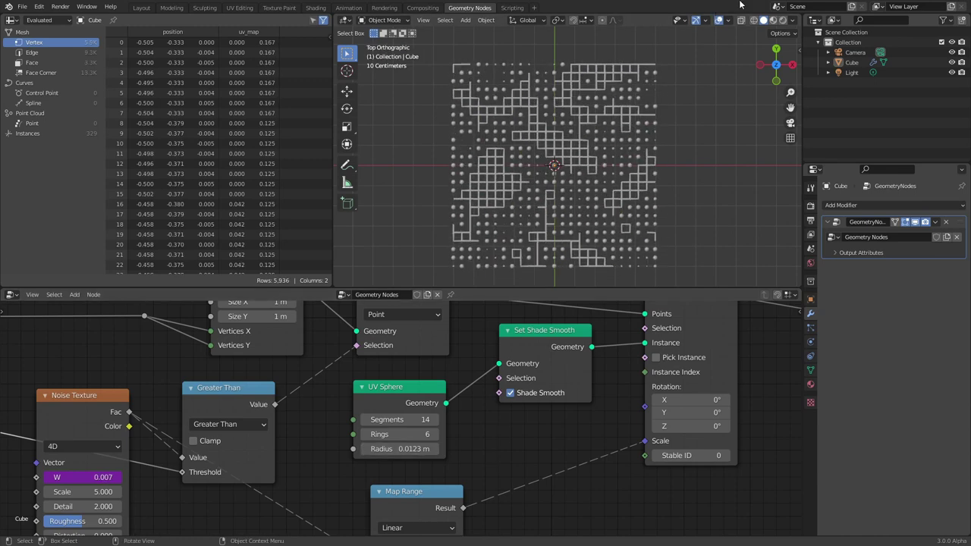
# - Switch the viewport to rendered shading and set the World background colour to black
pyautogui.click(784, 20)
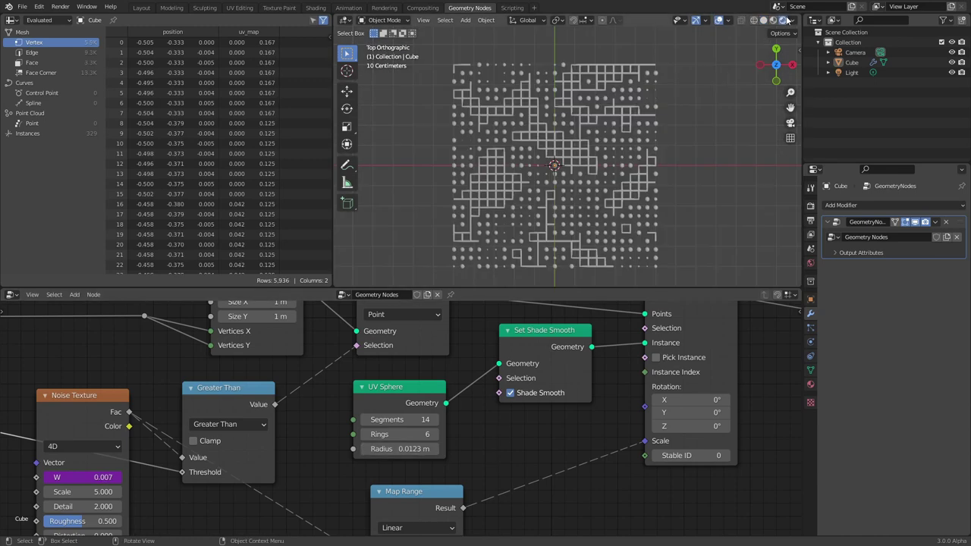
pyautogui.click(812, 206)
pyautogui.click(810, 262)
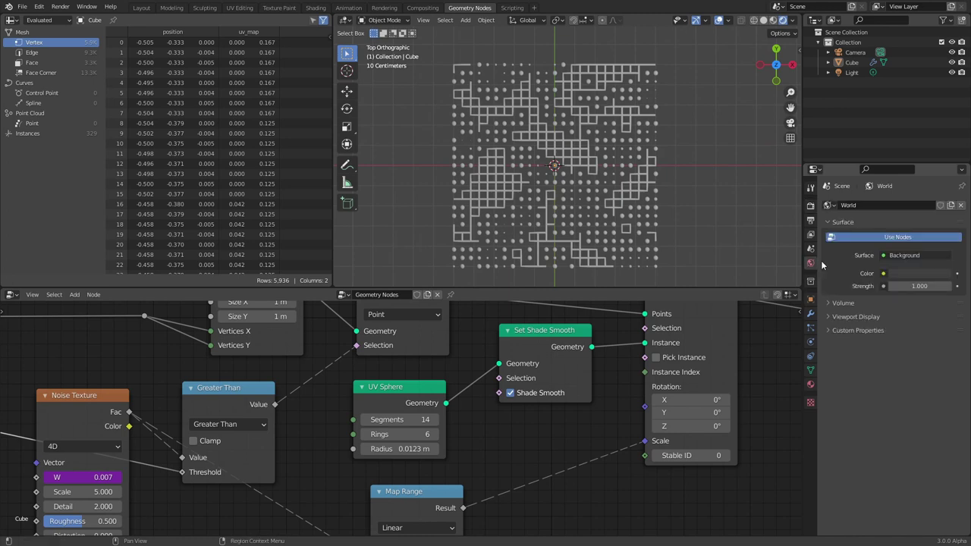
pyautogui.click(918, 274)
pyautogui.moveTo(947, 190); pyautogui.dragTo(946, 205)
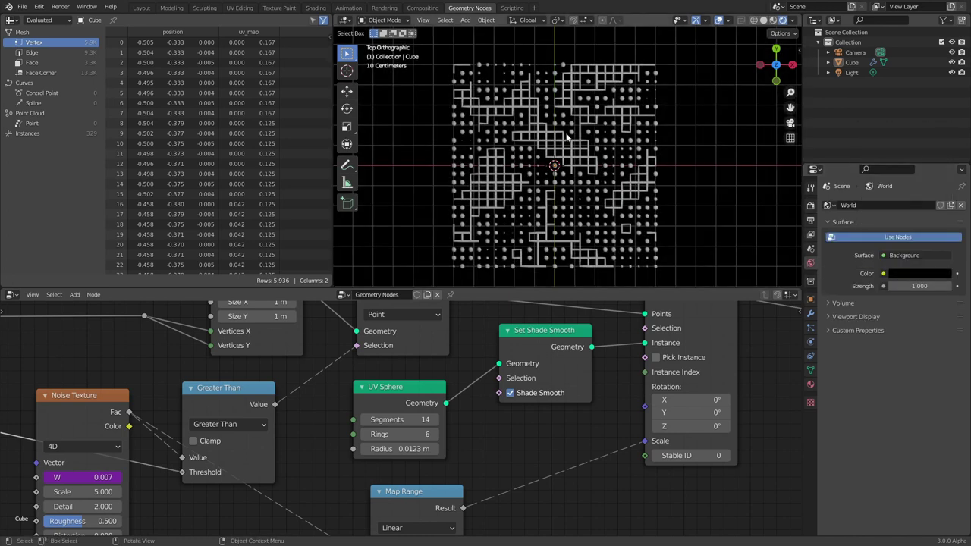
# - Hide the viewport overlays and preview the animation on the black background
pyautogui.click(719, 20)
pyautogui.press('space')
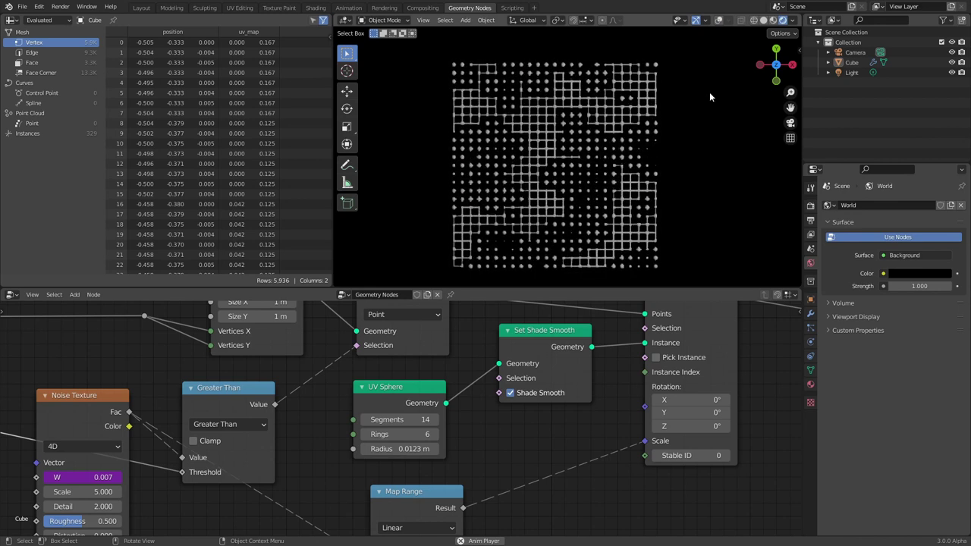
pyautogui.press('space')
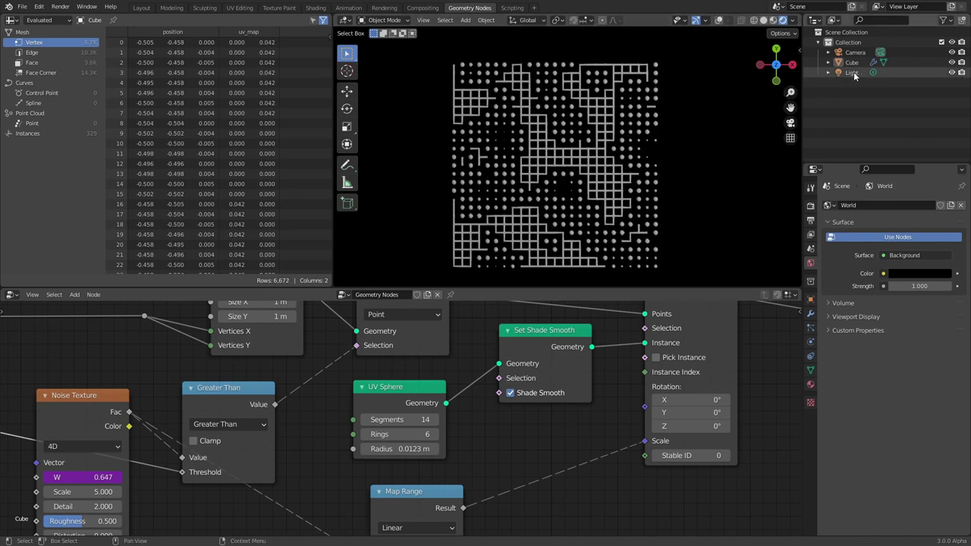
# - Delete the Light from the scene and select the Cube grid object
pyautogui.click(852, 73)
pyautogui.press('Delete')
pyautogui.click(556, 187)
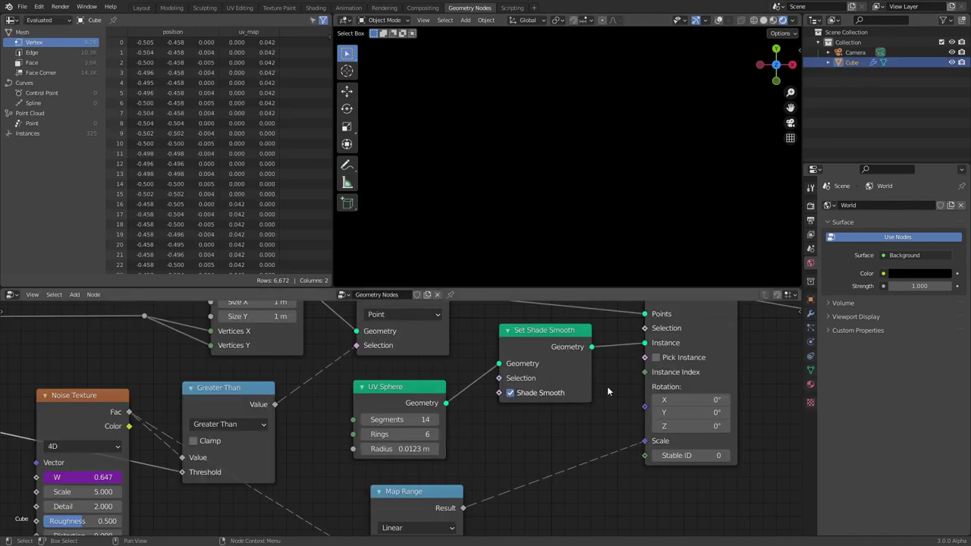
# - Move the Group Output node farther away from the Join Geometry node in the geometry node tree
pyautogui.scroll(-3, 607, 388)
pyautogui.moveTo(761, 382); pyautogui.dragTo(505, 403, button='middle')
pyautogui.scroll(2, 505, 404)
pyautogui.moveTo(484, 402); pyautogui.dragTo(576, 325)
pyautogui.moveTo(555, 348); pyautogui.dragTo(693, 345)
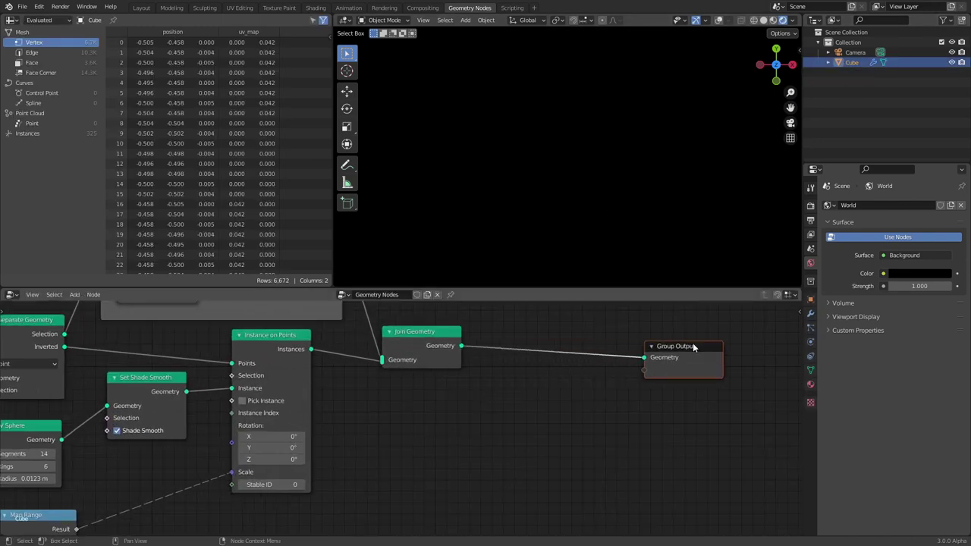
# - Insert a Set Material node between Join Geometry and Group Output and save the file
pyautogui.moveTo(568, 307); pyautogui.dragTo(409, 394, button='middle')
pyautogui.hotkey('shift', 'a')
pyautogui.click(384, 337)
pyautogui.write('set')
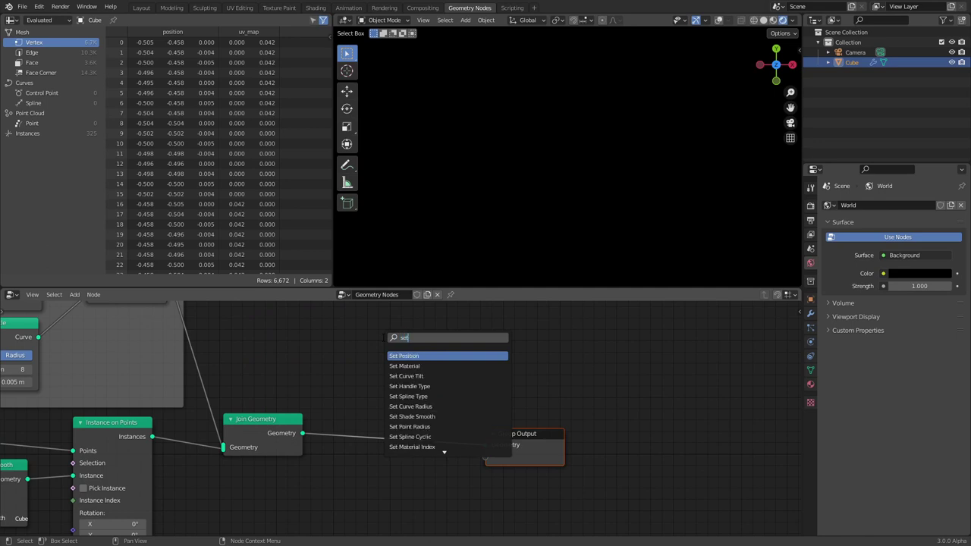
pyautogui.write(' m')
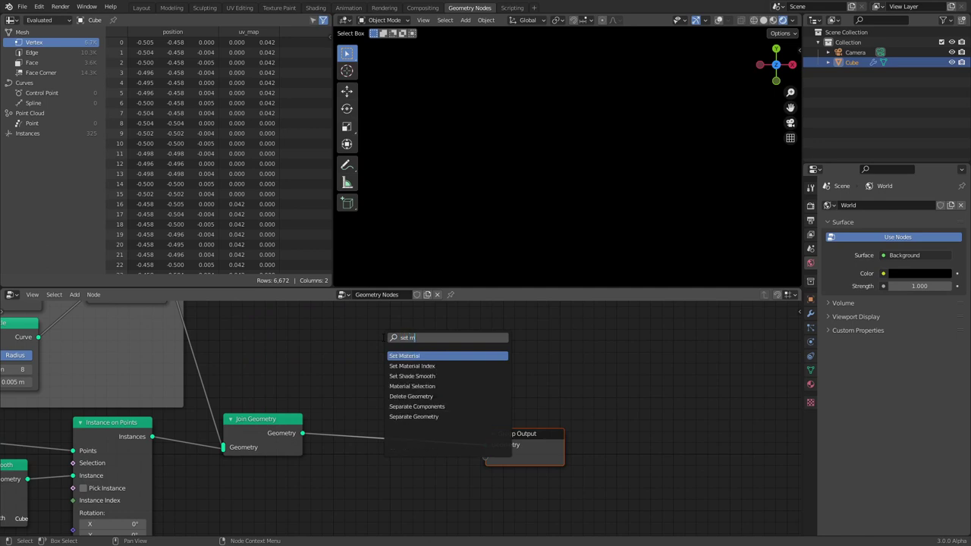
pyautogui.press('Return')
pyautogui.click(350, 390)
pyautogui.hotkey('ctrl', 's')
# - Split the node editor vertically in two and make the new area a Shader Editor
pyautogui.moveTo(800, 297); pyautogui.dragTo(428, 334)
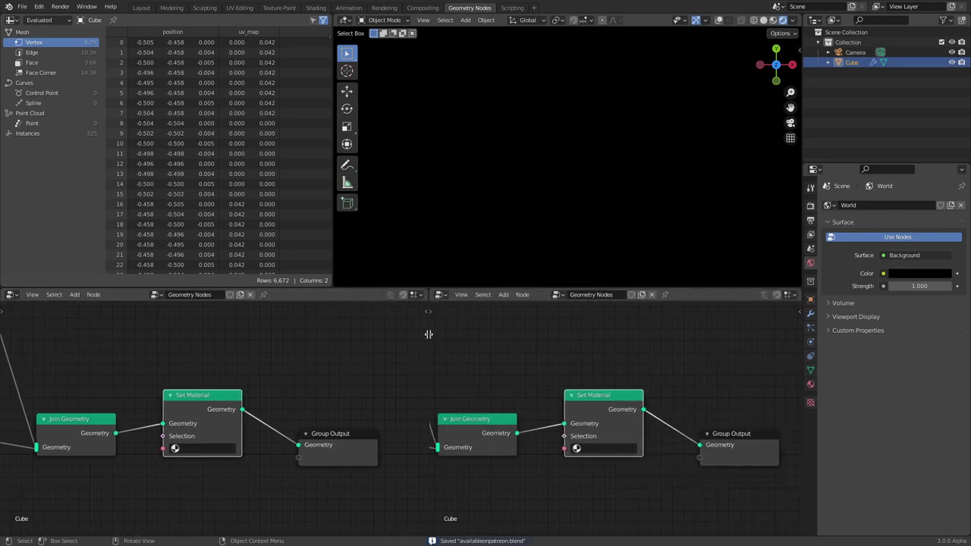
pyautogui.click(446, 297)
pyautogui.click(466, 392)
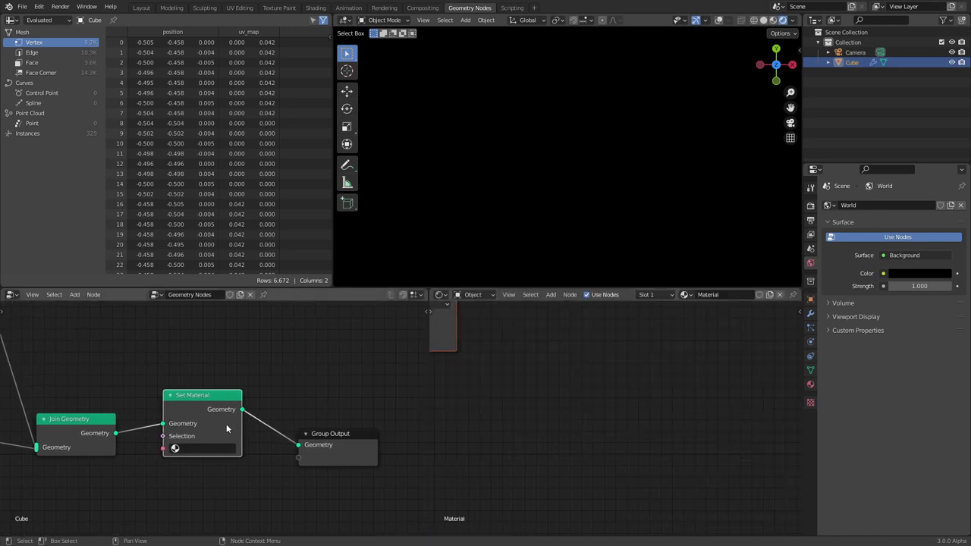
# - Assign the existing Material to the Set Material node and rename that material glow
pyautogui.click(205, 448)
pyautogui.click(238, 334)
pyautogui.press('Home')
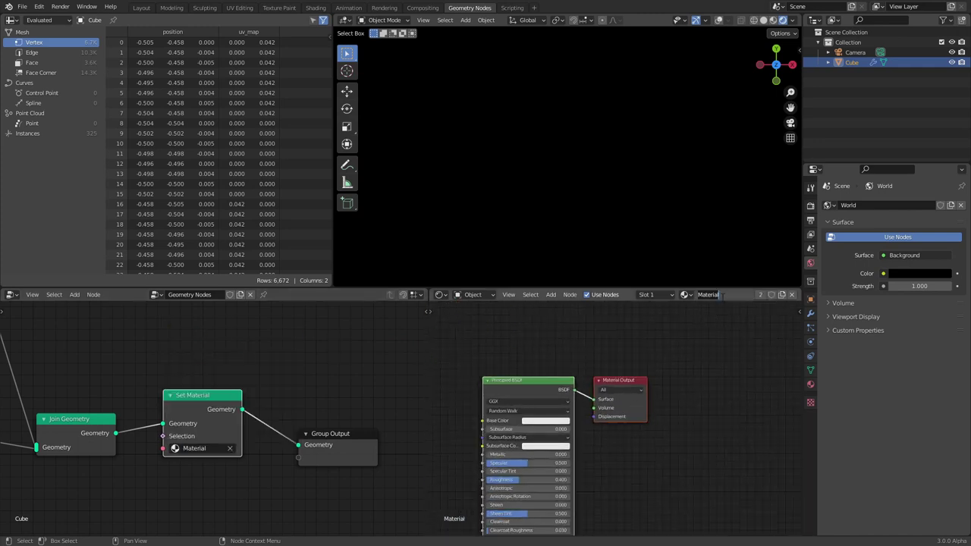
pyautogui.press('Return')
# - Replace the glow material's Principled BSDF with an Emission node connected to the Material Output's Surface
pyautogui.moveTo(440, 481); pyautogui.dragTo(508, 456, button='middle')
pyautogui.moveTo(509, 456); pyautogui.dragTo(620, 341)
pyautogui.press('x')
pyautogui.scroll(2, 585, 347)
pyautogui.hotkey('shift', 'a')
pyautogui.write('em')
pyautogui.click(593, 355)
pyautogui.click(506, 354)
pyautogui.moveTo(572, 362); pyautogui.dragTo(679, 358)
# - Enable Bloom in the Eevee render settings and set the Emission node's Strength to 2.000
pyautogui.click(811, 207)
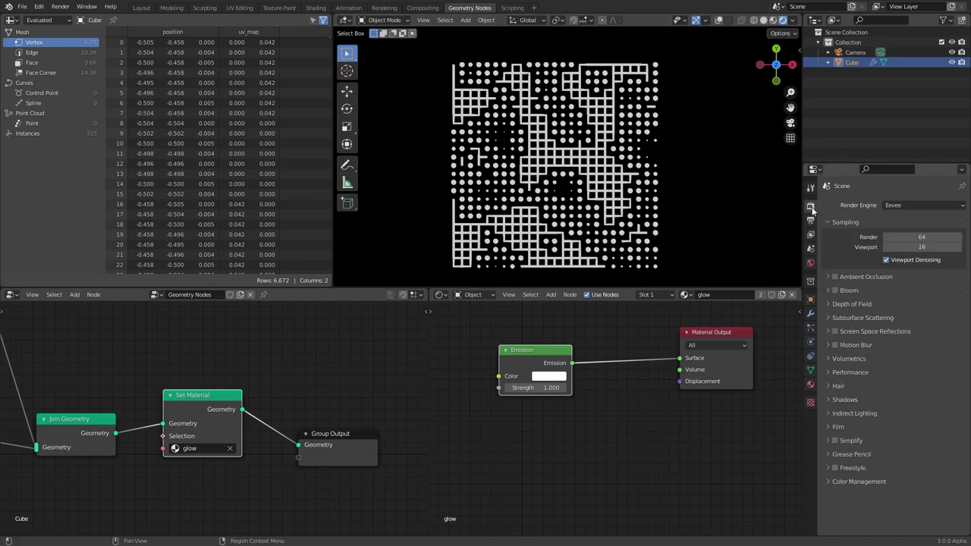
pyautogui.click(835, 291)
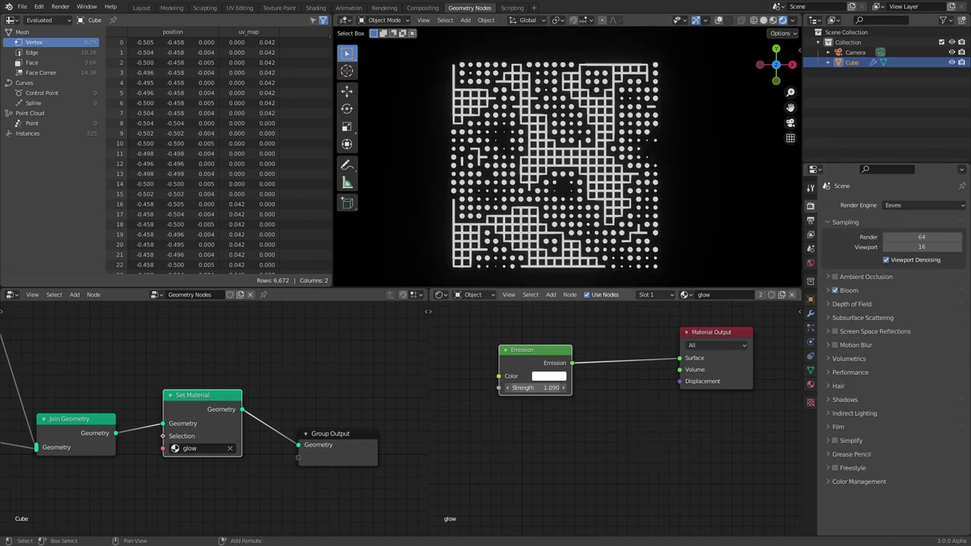
pyautogui.click(535, 388)
pyautogui.write('1.97')
pyautogui.press('Return')
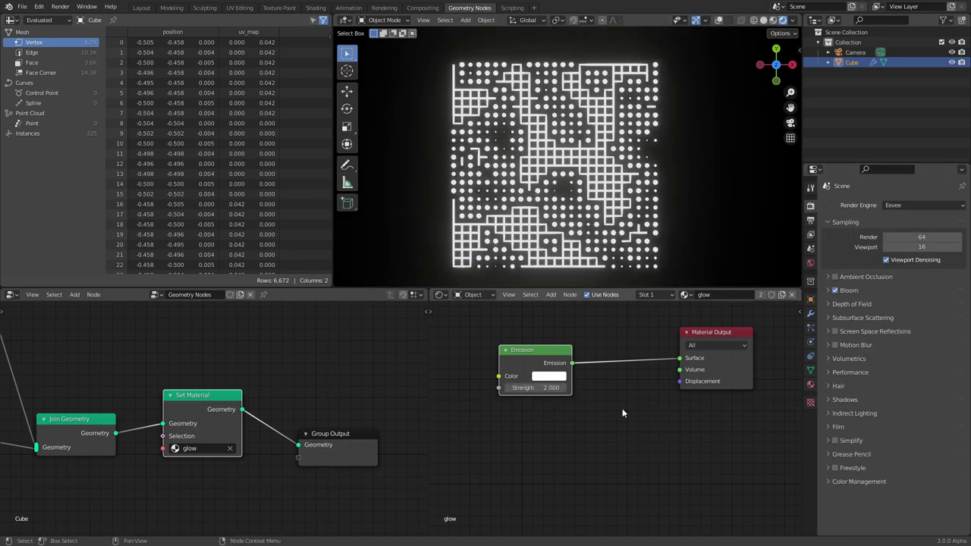
# - Add a ColorRamp node before the Emission node and connect its Color to the Emission's Color
pyautogui.moveTo(615, 381); pyautogui.dragTo(760, 379, button='middle')
pyautogui.hotkey('shift', 'a')
pyautogui.click(558, 340)
pyautogui.write('colo')
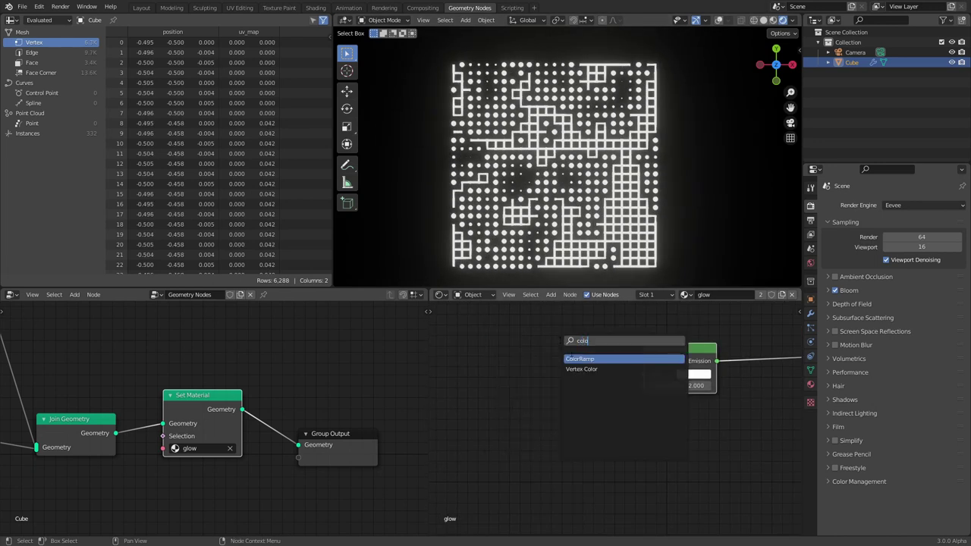
pyautogui.press('Return')
pyautogui.click(523, 357)
pyautogui.moveTo(620, 357); pyautogui.dragTo(643, 374)
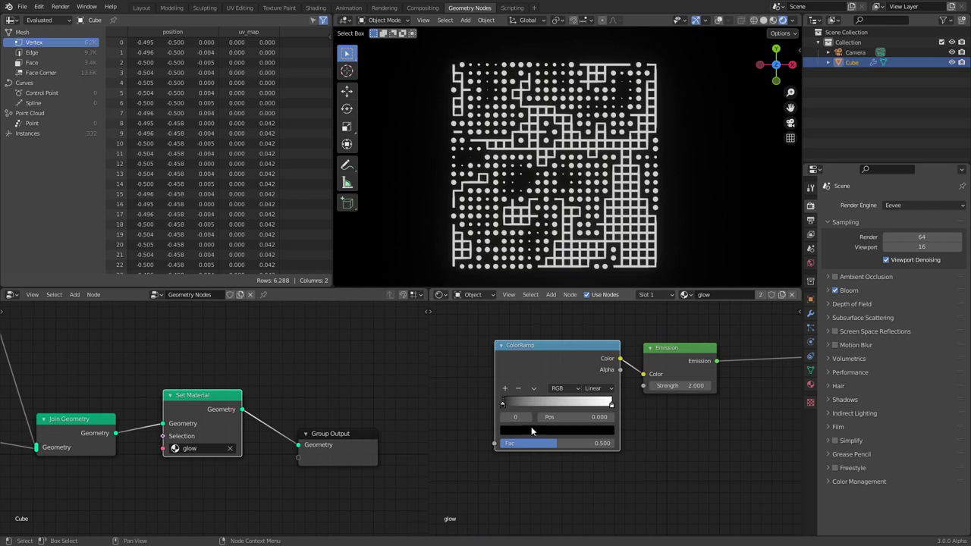
# - Colour the ColorRamp's first stop red and its last stop yellow
pyautogui.click(532, 431)
pyautogui.click(591, 286)
pyautogui.moveTo(544, 347); pyautogui.dragTo(541, 360)
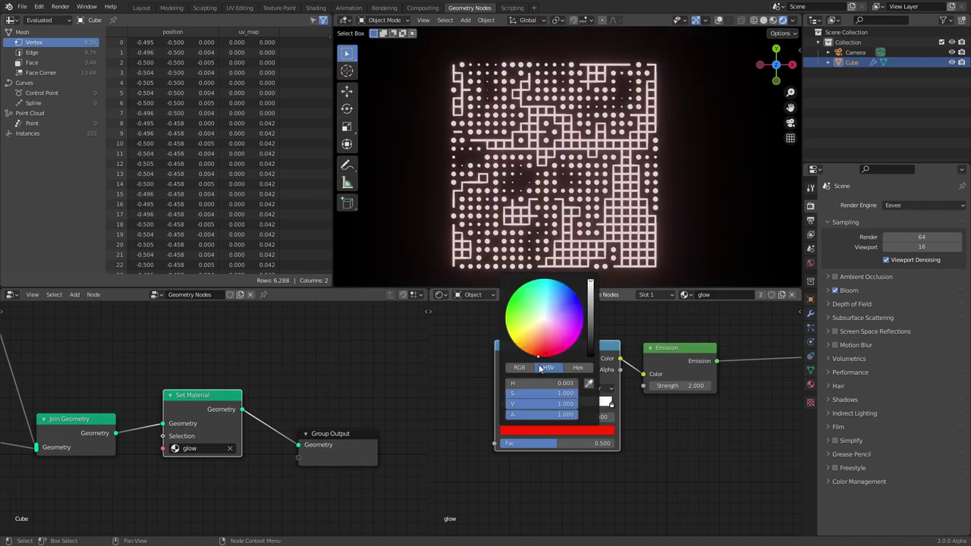
pyautogui.click(530, 416)
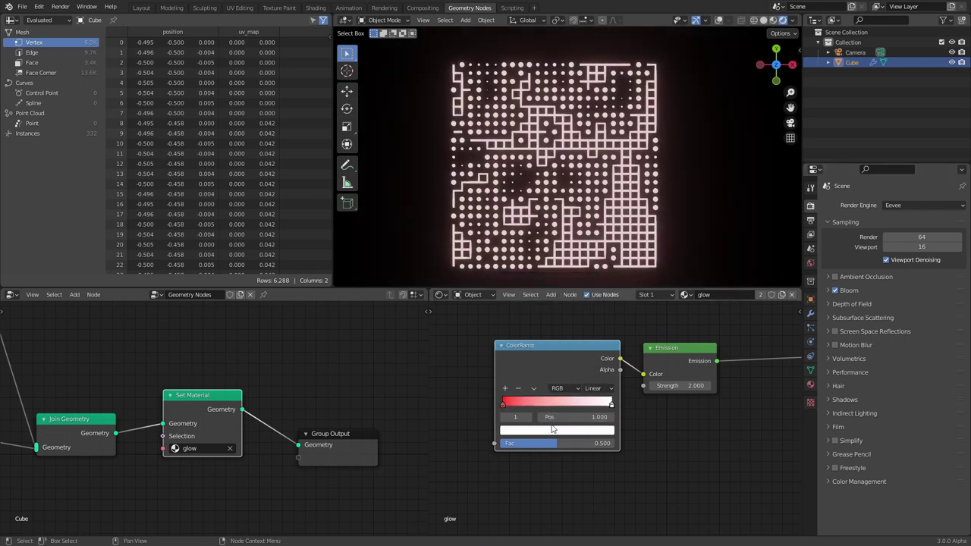
pyautogui.click(552, 429)
pyautogui.moveTo(522, 350); pyautogui.dragTo(512, 343)
# - Add a Gradient Texture node in front of the ColorRamp
pyautogui.moveTo(503, 407); pyautogui.dragTo(617, 398, button='middle')
pyautogui.moveTo(660, 441); pyautogui.dragTo(721, 442)
pyautogui.hotkey('ctrl', 'z')
pyautogui.hotkey('shift', 'a')
pyautogui.write('gra')
pyautogui.click(532, 357)
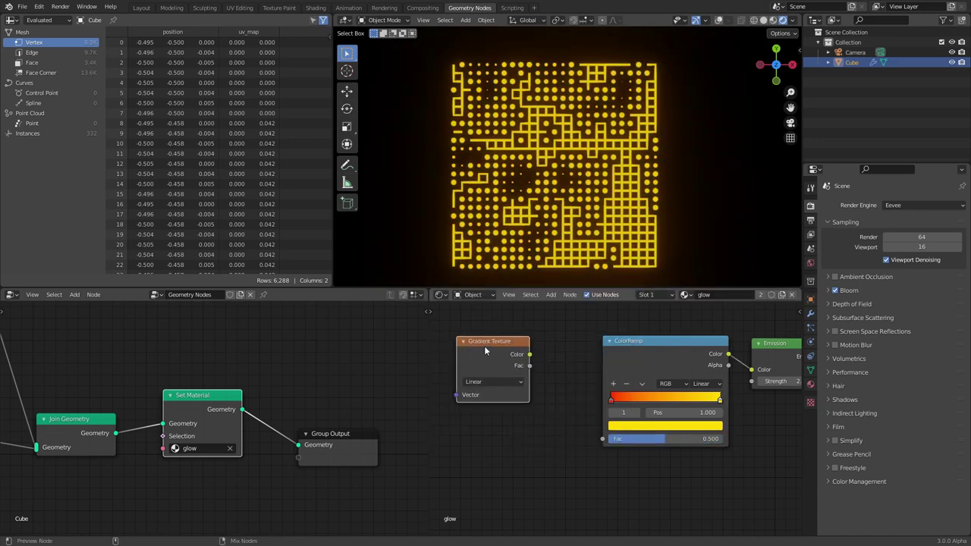
# - Set the Gradient Texture to Diagonal and feed its Color into the ColorRamp's Fac, with the Emission as material output
pyautogui.keyDown('ctrl'); pyautogui.keyDown('shift'); pyautogui.click(485, 350); pyautogui.keyUp('shift'); pyautogui.keyUp('ctrl')
pyautogui.click(492, 381)
pyautogui.click(496, 427)
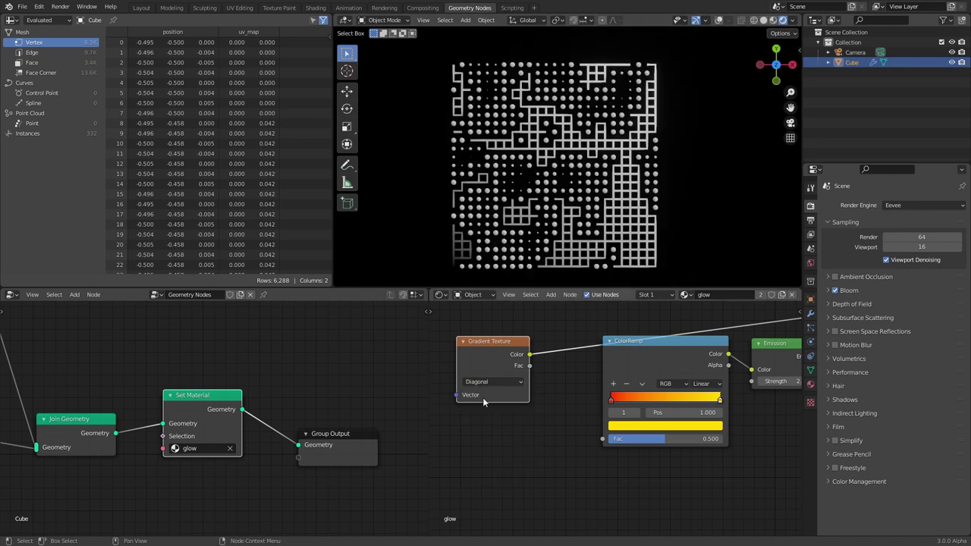
pyautogui.moveTo(602, 444); pyautogui.dragTo(637, 369, button='middle')
pyautogui.keyDown('ctrl'); pyautogui.keyDown('shift'); pyautogui.click(540, 366); pyautogui.keyUp('shift'); pyautogui.keyUp('ctrl')
# - Set the ColorRamp's interpolation to Ease and its red stop's position to 0.244
pyautogui.scroll(3, 610, 375)
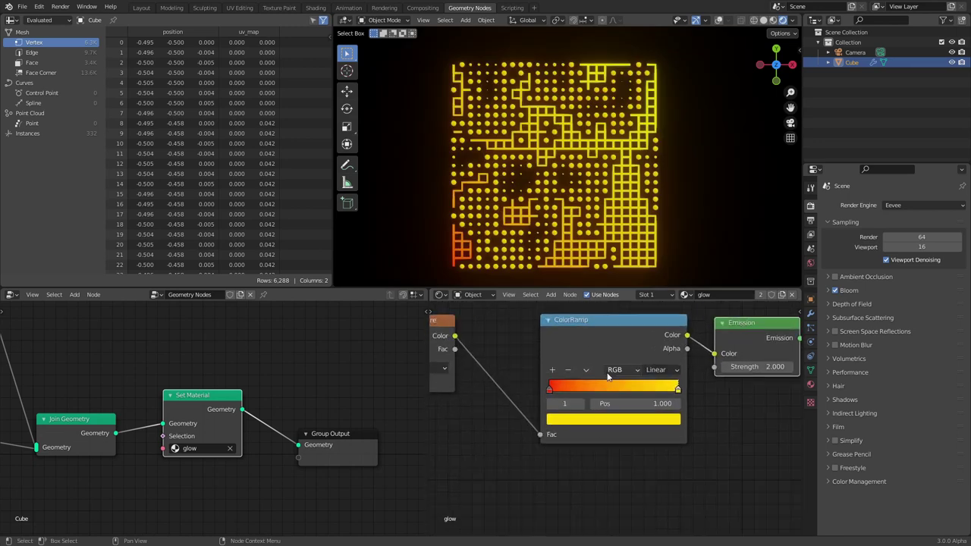
pyautogui.click(666, 367)
pyautogui.click(630, 404)
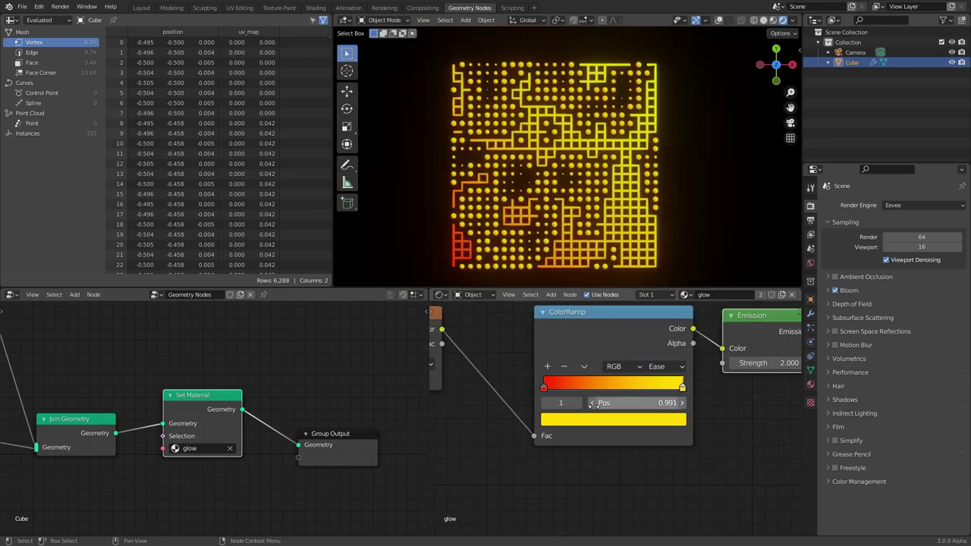
pyautogui.moveTo(619, 403); pyautogui.dragTo(655, 403)
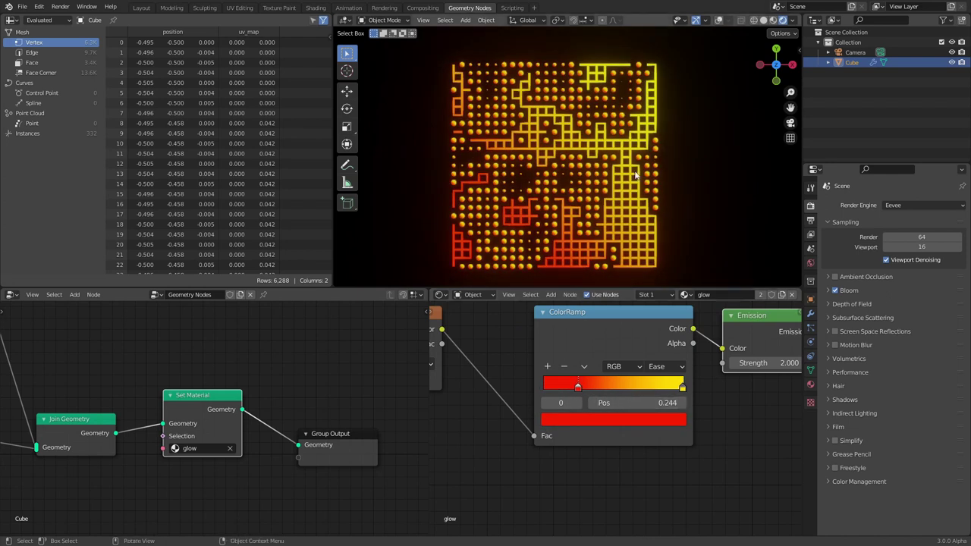
# - Play the animation and examine the glowing red-to-yellow grid as a whole and close up
pyautogui.press('space')
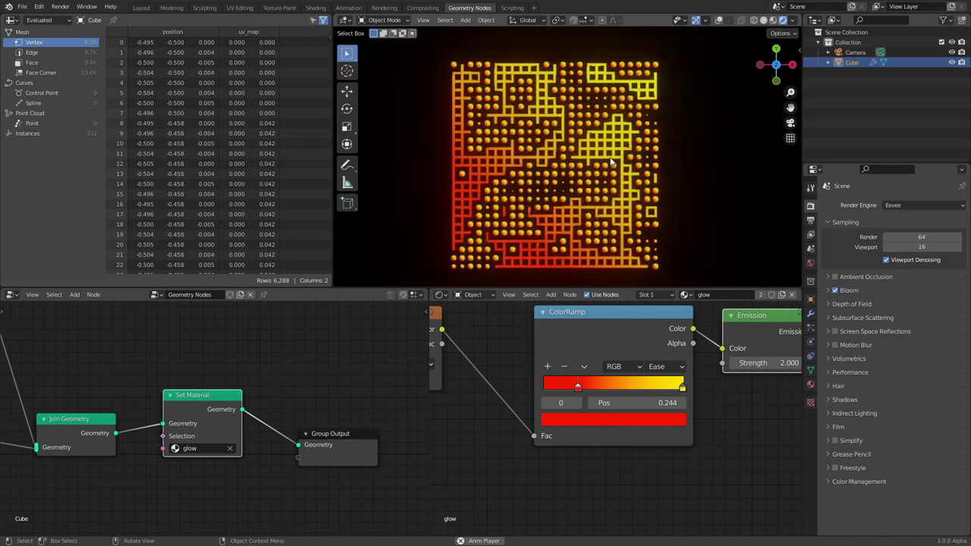
pyautogui.scroll(-2, 611, 162)
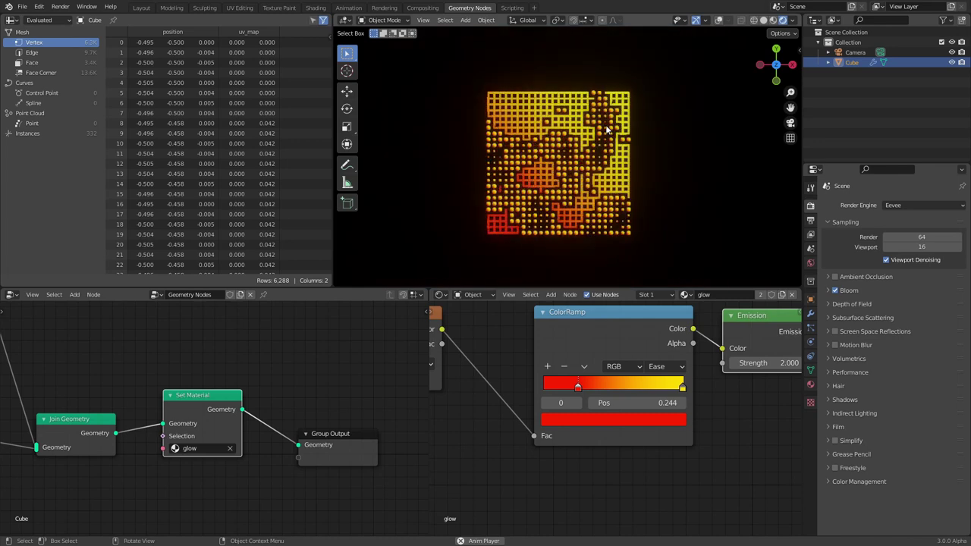
pyautogui.scroll(4, 604, 158)
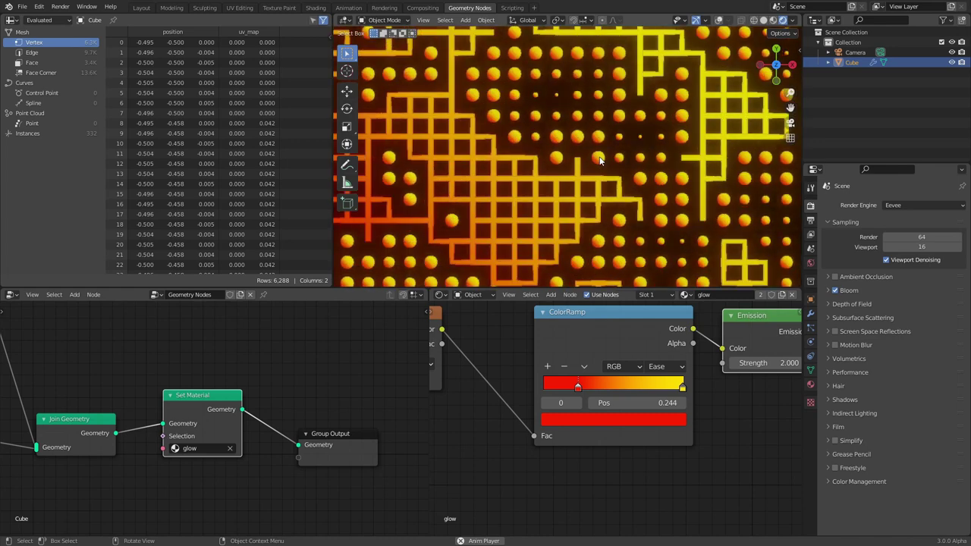
pyautogui.scroll(-3, 483, 252)
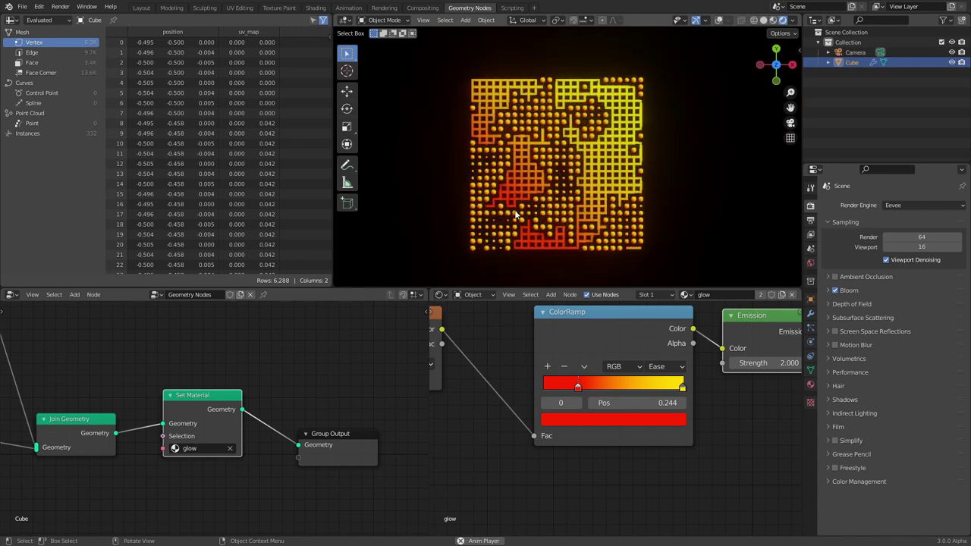
pyautogui.scroll(4, 618, 142)
pyautogui.scroll(3, 618, 142)
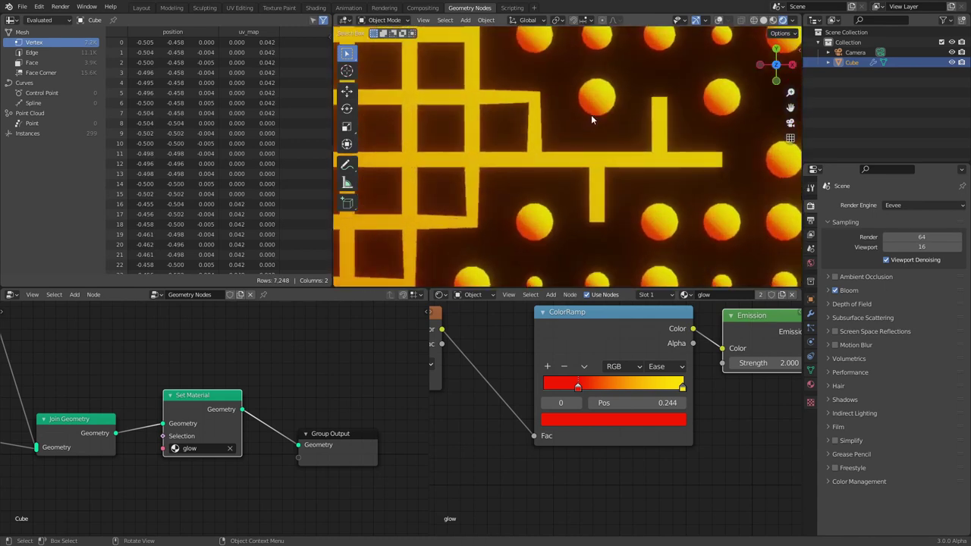
pyautogui.scroll(-6, 576, 144)
# - Preview the Gradient Texture alone on the grid, examine it close up, and restore the Emission output
pyautogui.moveTo(528, 344); pyautogui.dragTo(713, 373, button='middle')
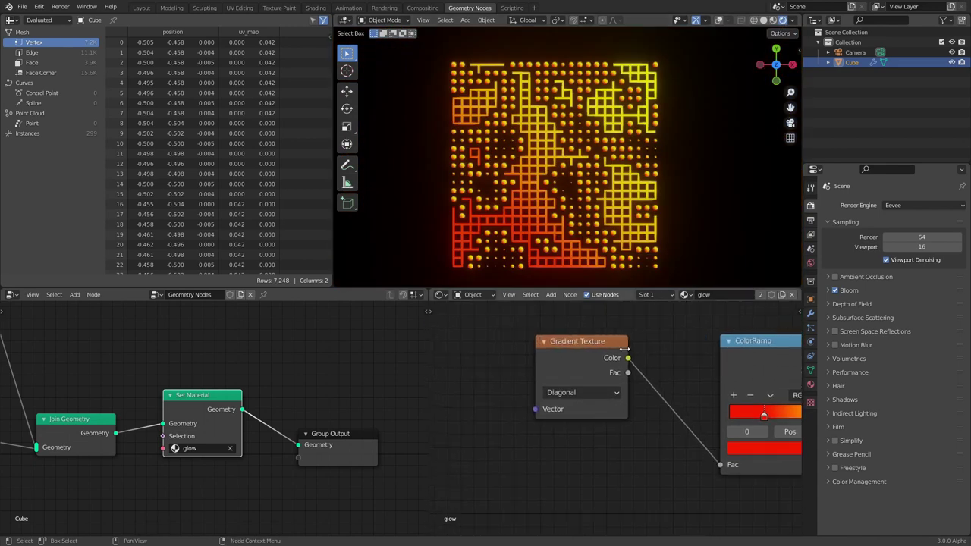
pyautogui.keyDown('ctrl'); pyautogui.keyDown('shift'); pyautogui.click(595, 352); pyautogui.keyUp('shift'); pyautogui.keyUp('ctrl')
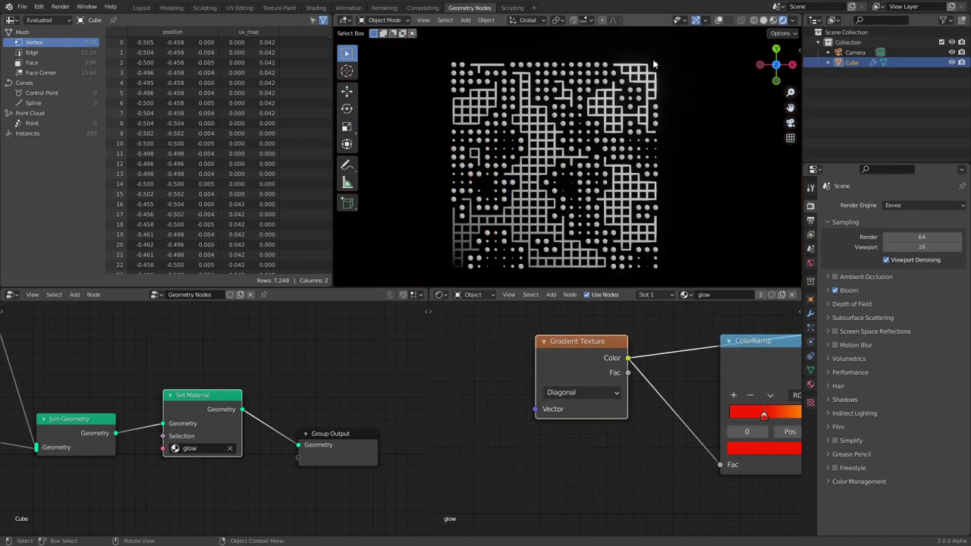
pyautogui.scroll(8, 505, 215)
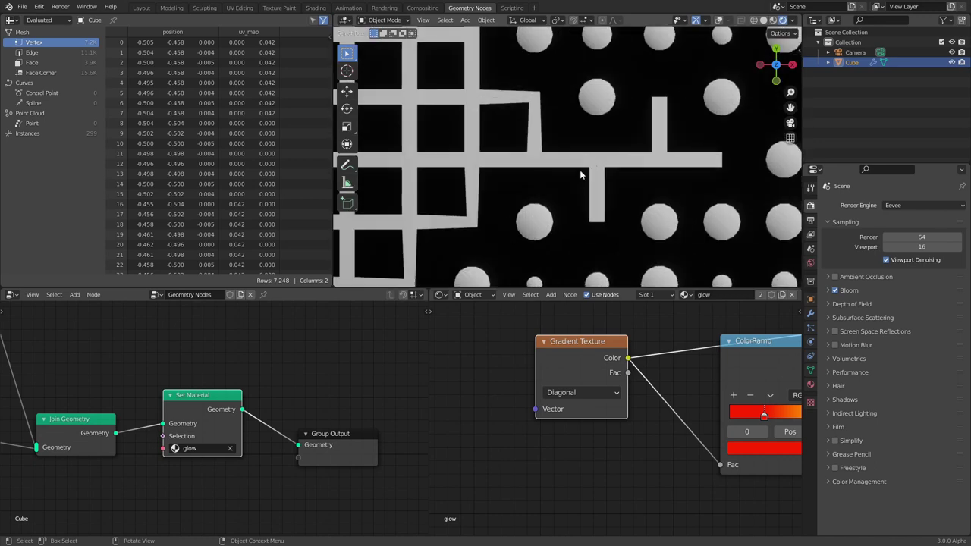
pyautogui.scroll(-8, 553, 184)
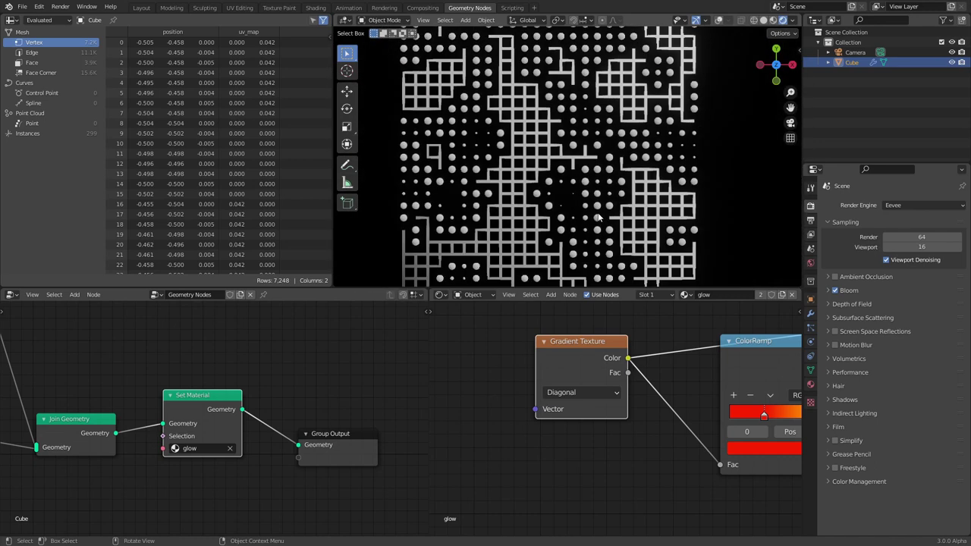
pyautogui.moveTo(788, 381); pyautogui.dragTo(574, 403, button='middle')
pyautogui.scroll(-1, 607, 418)
pyautogui.keyDown('ctrl'); pyautogui.keyDown('shift'); pyautogui.click(692, 379); pyautogui.keyUp('shift'); pyautogui.keyUp('ctrl')
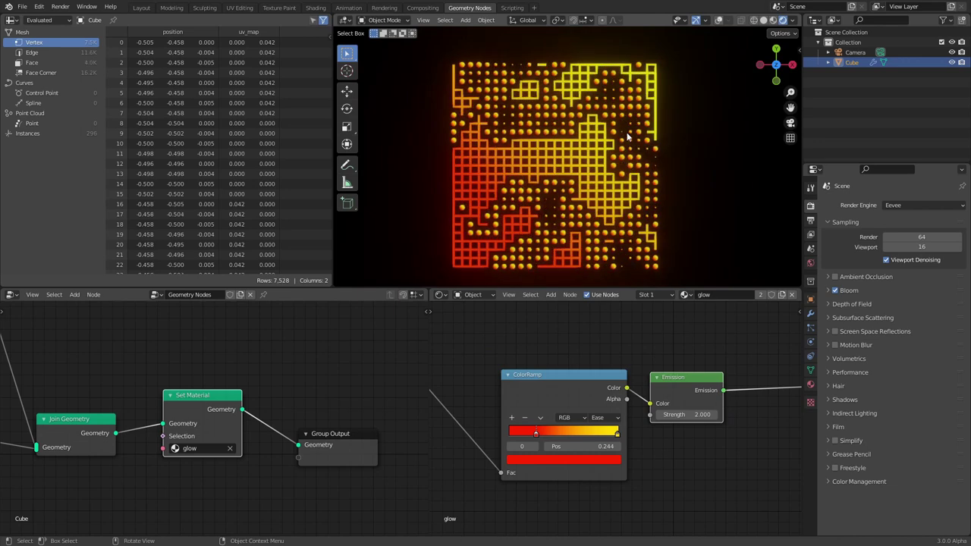
pyautogui.scroll(-3, 172, 418)
pyautogui.moveTo(82, 419); pyautogui.dragTo(213, 408, button='middle')
pyautogui.scroll(2, 306, 343)
pyautogui.scroll(5, 516, 212)
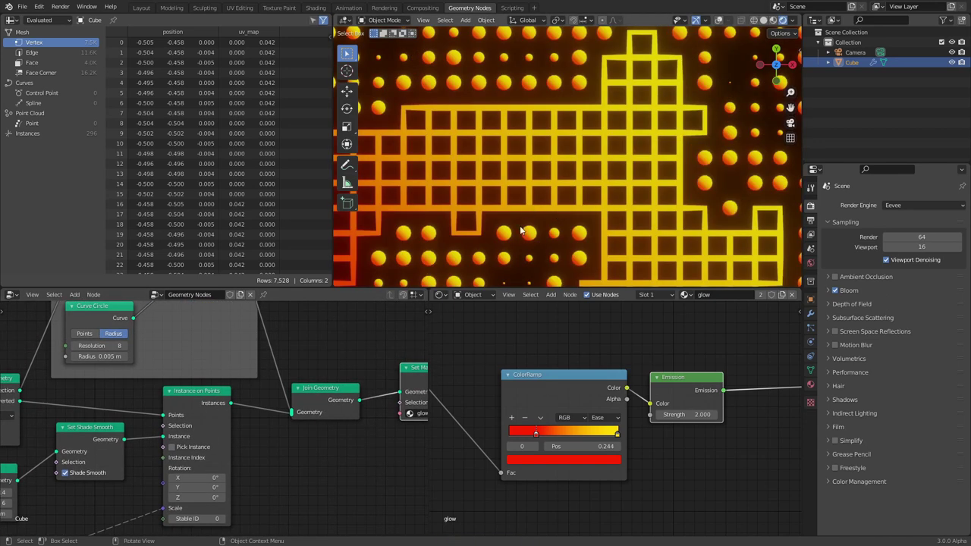
# - Insert a Realize Instances node between Instance on Points and Join Geometry
pyautogui.scroll(3, 521, 231)
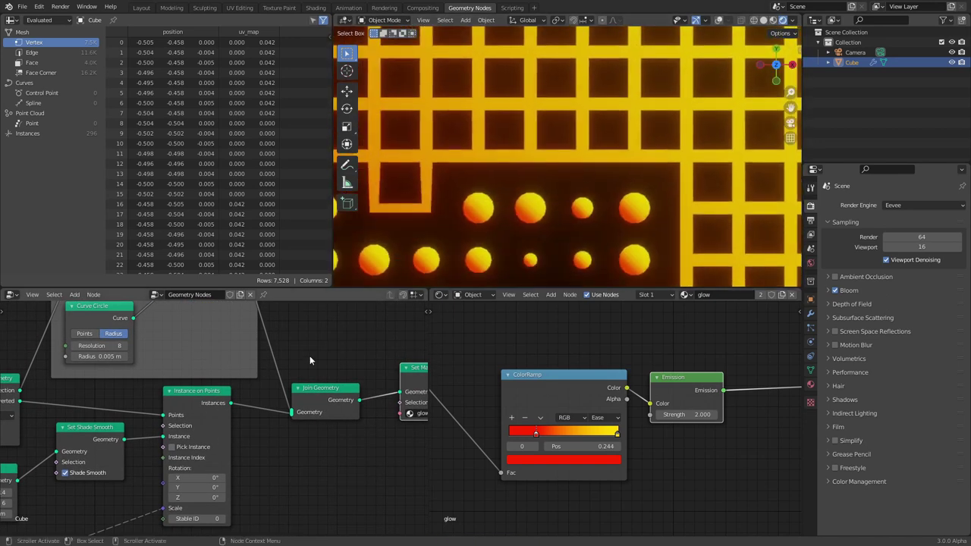
pyautogui.hotkey('shift', 'a')
pyautogui.click(296, 336)
pyautogui.write('rea')
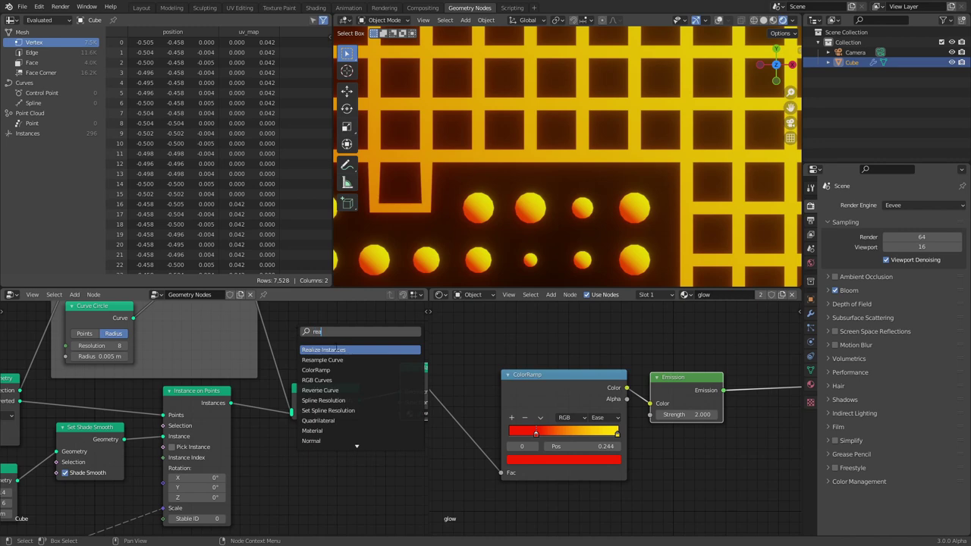
pyautogui.click(333, 349)
pyautogui.click(265, 404)
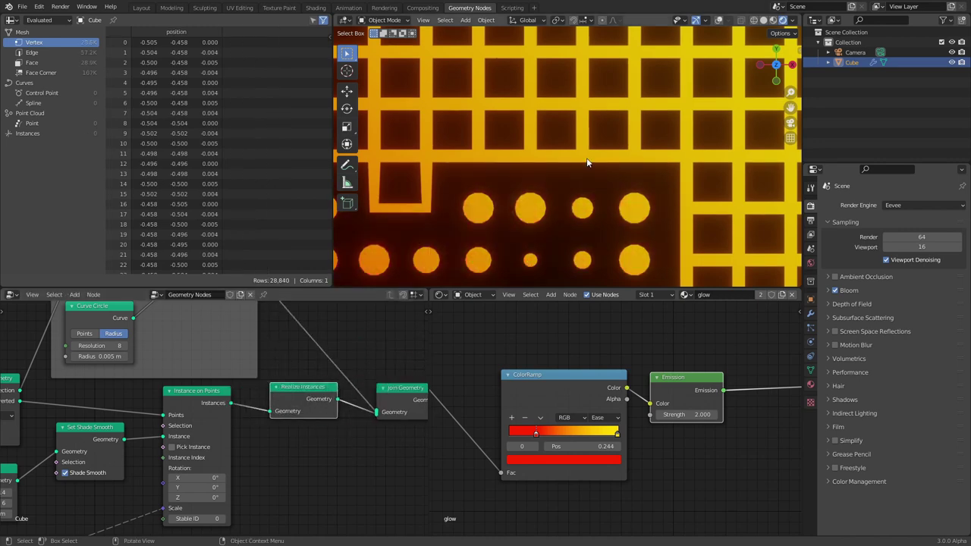
# - Play the animation and examine how the red-to-yellow gradient spreads over the spheres and grid lines as a whole
pyautogui.scroll(-4, 556, 183)
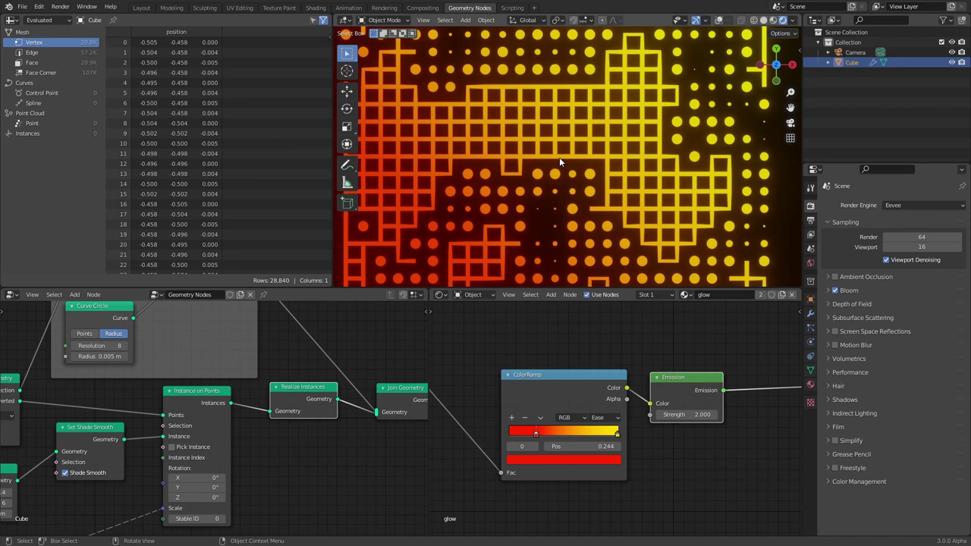
pyautogui.scroll(-3, 560, 161)
pyautogui.press('space')
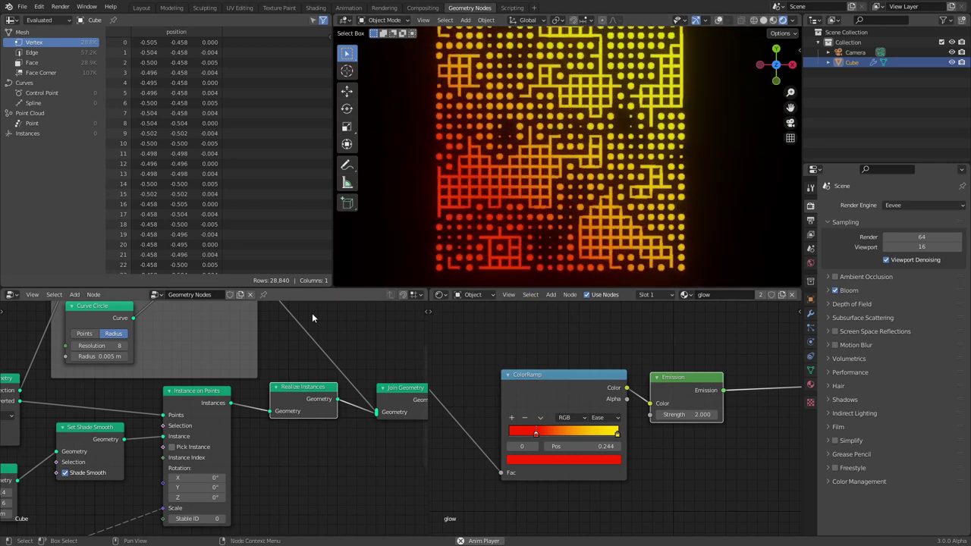
pyautogui.moveTo(4, 444); pyautogui.dragTo(144, 393, button='middle')
pyautogui.scroll(1, 536, 191)
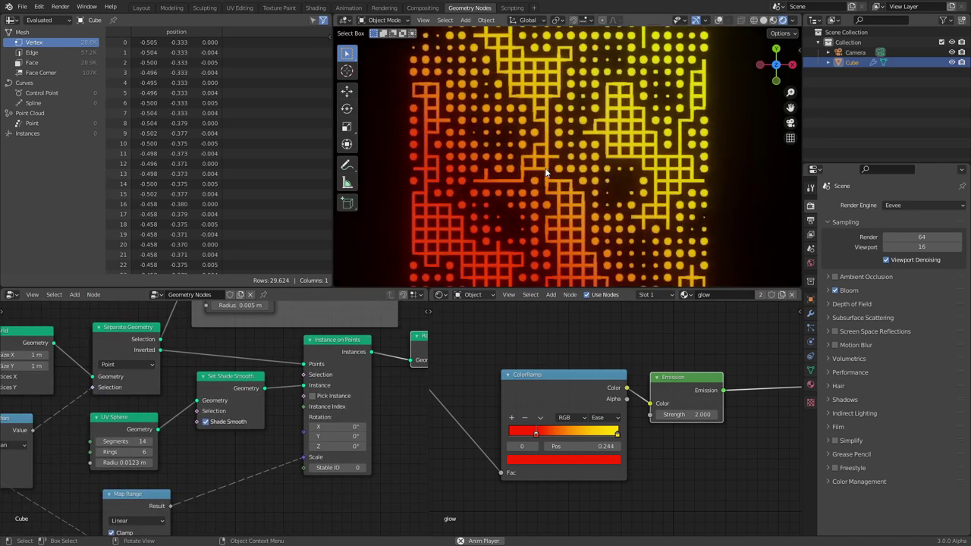
pyautogui.scroll(-4, 535, 191)
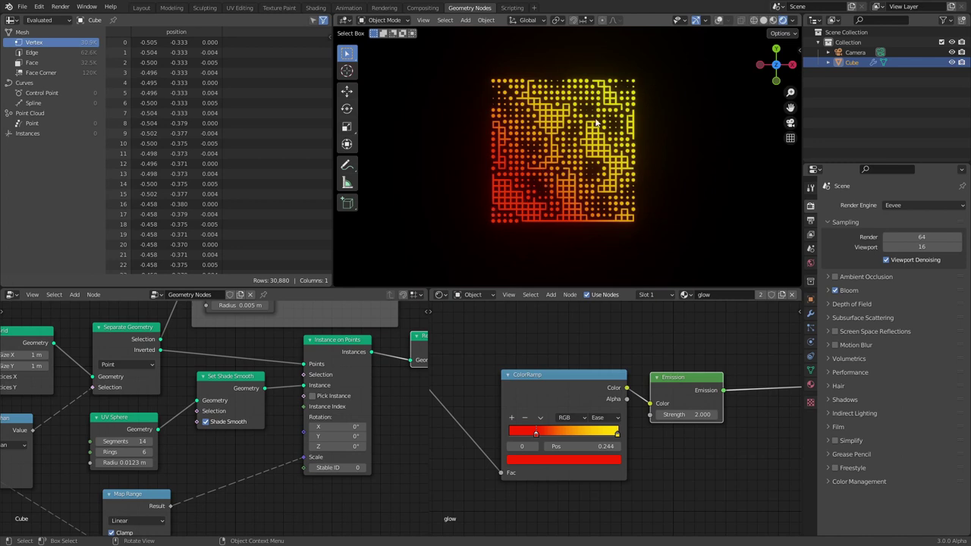
# - Try the ColorRamp's red stop at position 0.714 and undo the change
pyautogui.moveTo(568, 448)
pyautogui.keyDown('shift'); pyautogui.mouseDown()
pyautogui.moveTo(618, 448)
pyautogui.moveTo(578, 450)
pyautogui.mouseUp(); pyautogui.keyUp('shift')
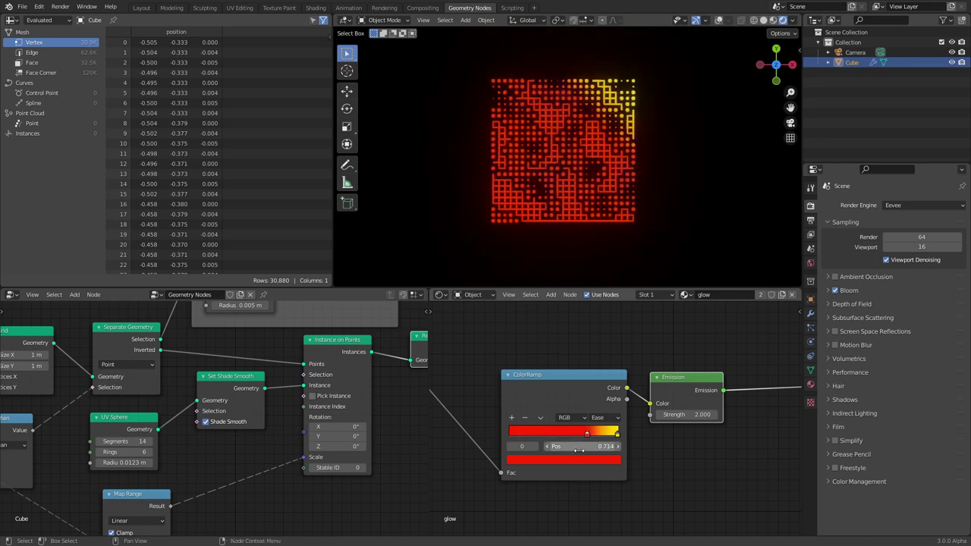
pyautogui.hotkey('ctrl', 'z')
# - Remove the Realize Instances node while keeping its link, and set the Emission Strength to 2 with the animation playing
pyautogui.moveTo(264, 407); pyautogui.dragTo(127, 423, button='middle')
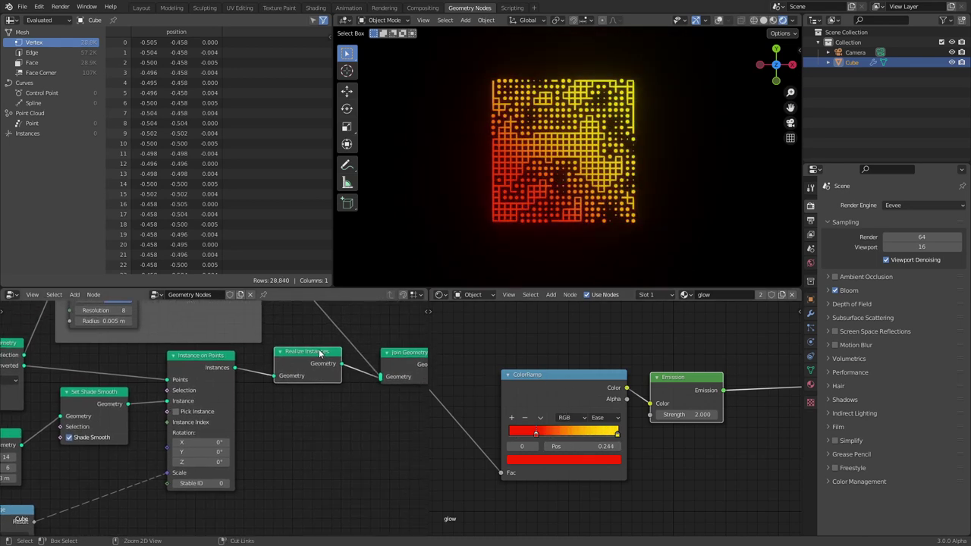
pyautogui.hotkey('ctrl', 'x')
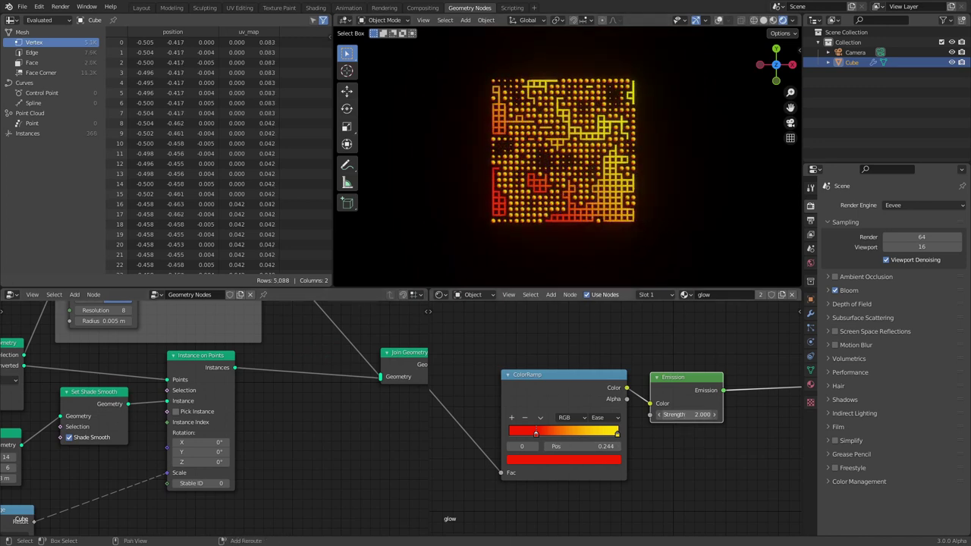
pyautogui.moveTo(686, 414); pyautogui.dragTo(705, 414)
pyautogui.press('space')
pyautogui.click(689, 416)
pyautogui.write('2')
pyautogui.press('Return')
pyautogui.scroll(2, 513, 162)
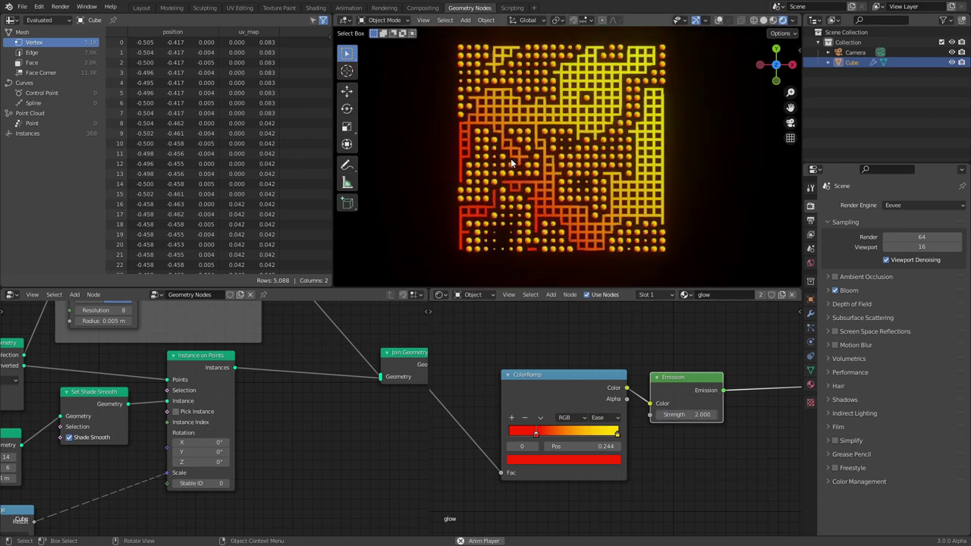
# - Add a Realize Instances node on the link from Instance on Points to Join Geometry
pyautogui.hotkey('shift', 'a')
pyautogui.click(300, 334)
pyautogui.write('rea')
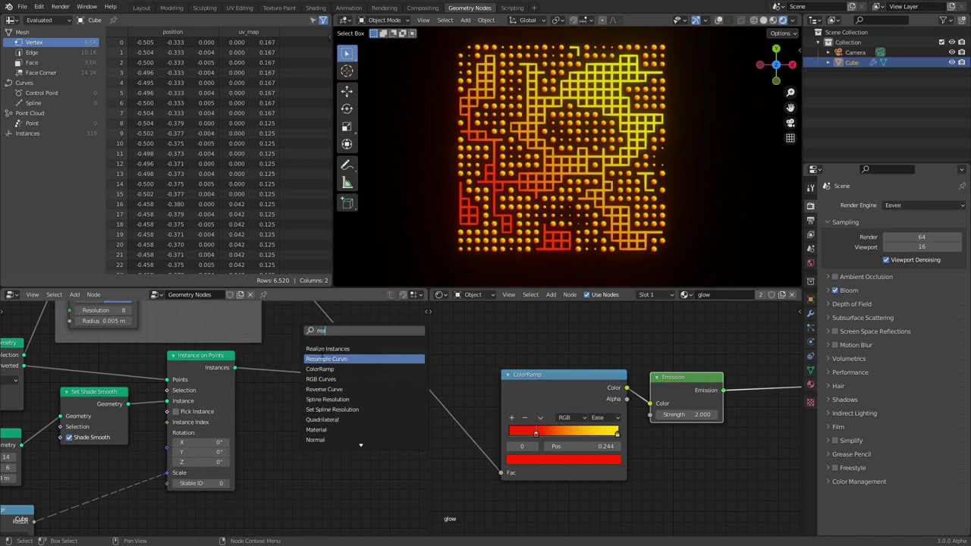
pyautogui.click(327, 348)
pyautogui.click(307, 364)
# - Set the Emission Strength to 3.8 and the ColorRamp's red stop position to 0.326
pyautogui.moveTo(672, 415); pyautogui.dragTo(712, 414)
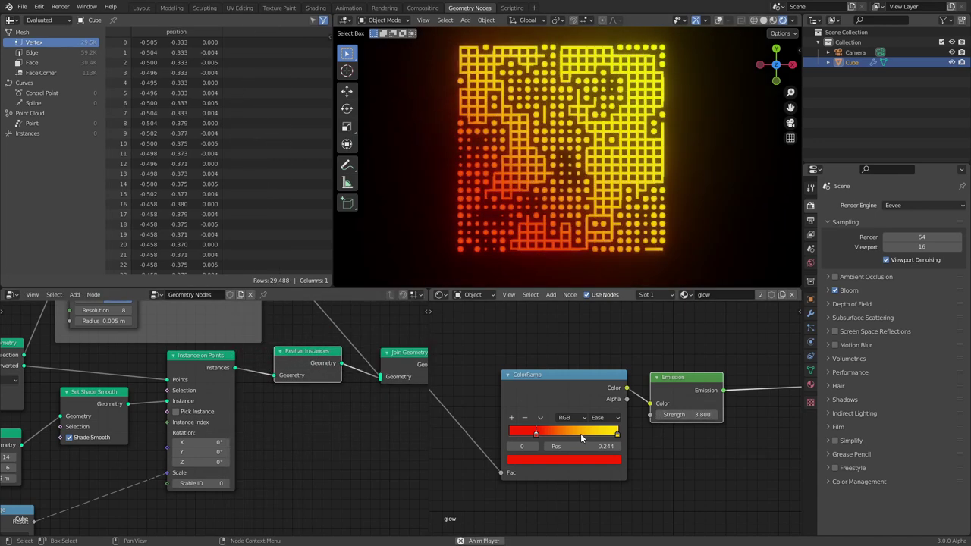
pyautogui.moveTo(537, 433)
pyautogui.mouseDown()
pyautogui.moveTo(553, 433)
pyautogui.moveTo(545, 433)
pyautogui.mouseUp()
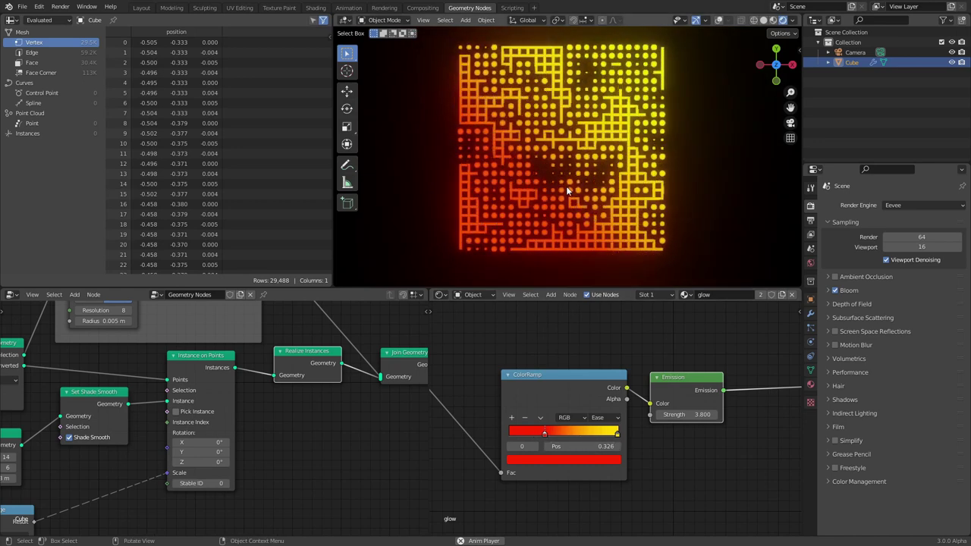
pyautogui.scroll(-4, 337, 398)
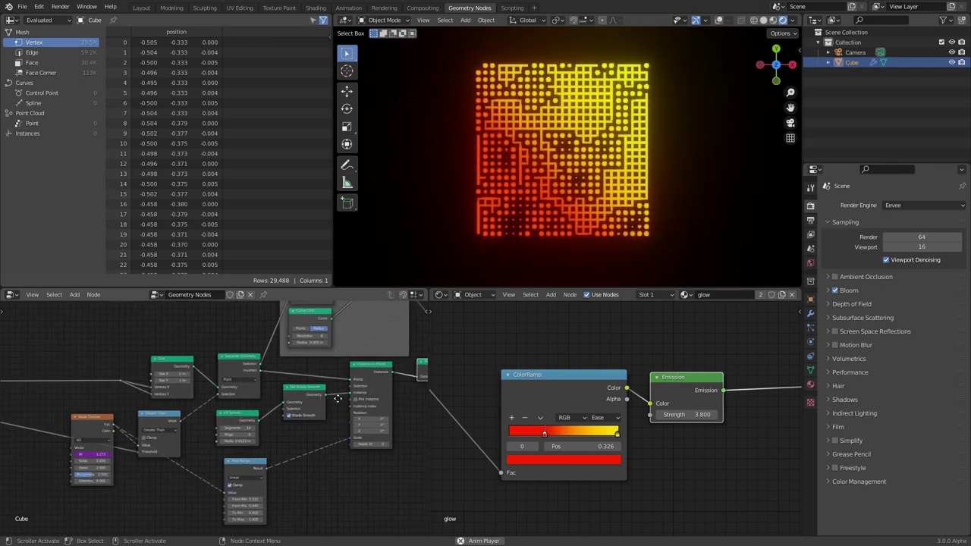